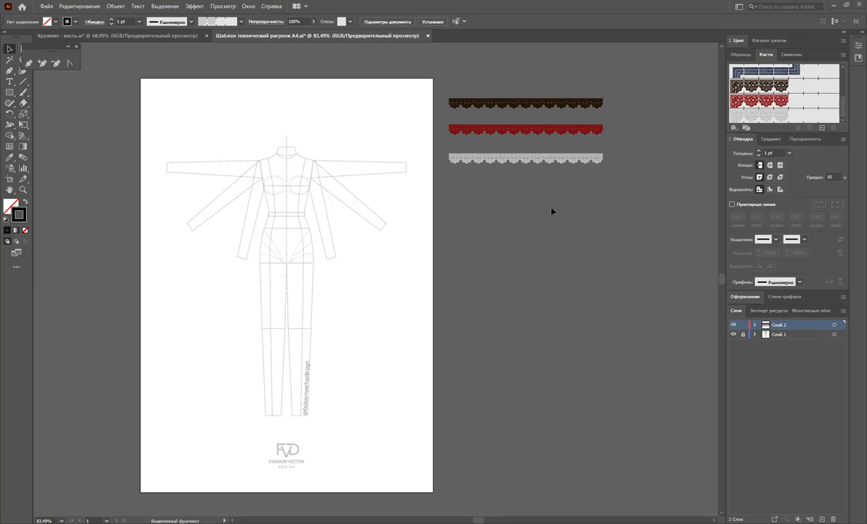
Step: Bring the Кружево - кисть.ai lace brush document to the front
{"action": "left_click", "coordinate": [191, 36]}
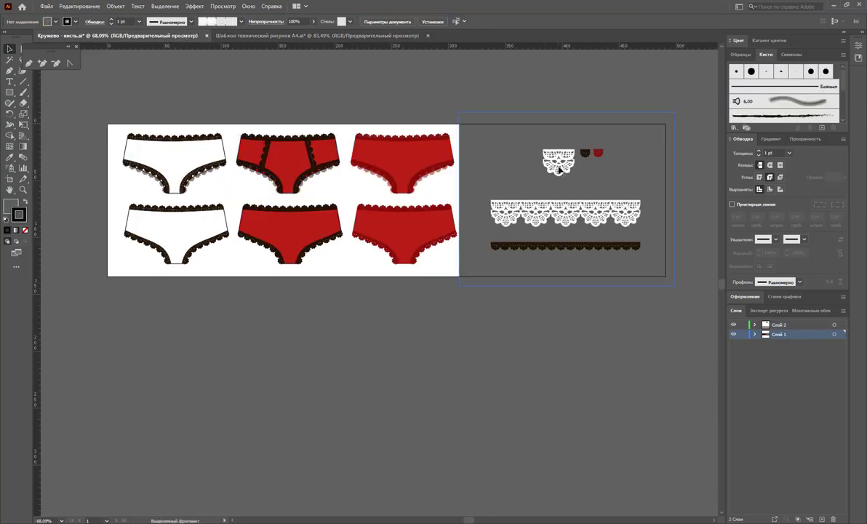
Step: Select and deselect the small lace motif, then return to the Шаблон технический рисунок A4.ai template
{"action": "left_click", "coordinate": [559, 169]}
{"action": "left_click", "coordinate": [490, 355]}
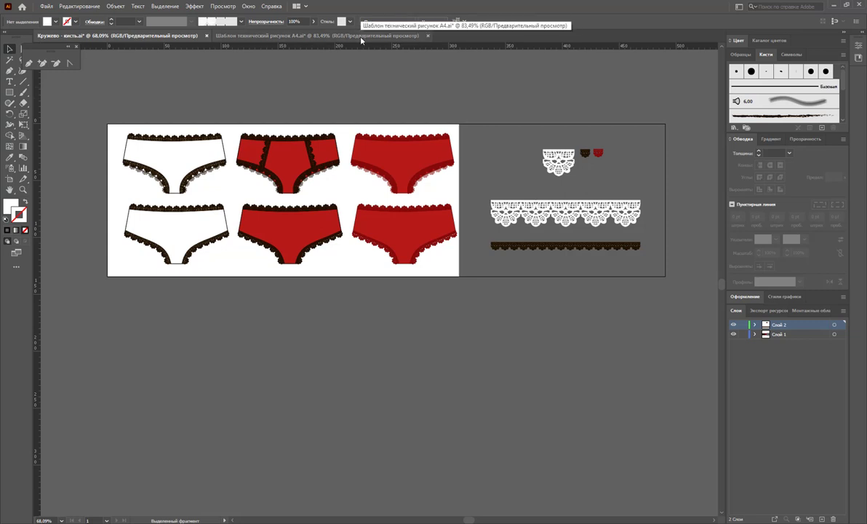
{"action": "left_click", "coordinate": [361, 40]}
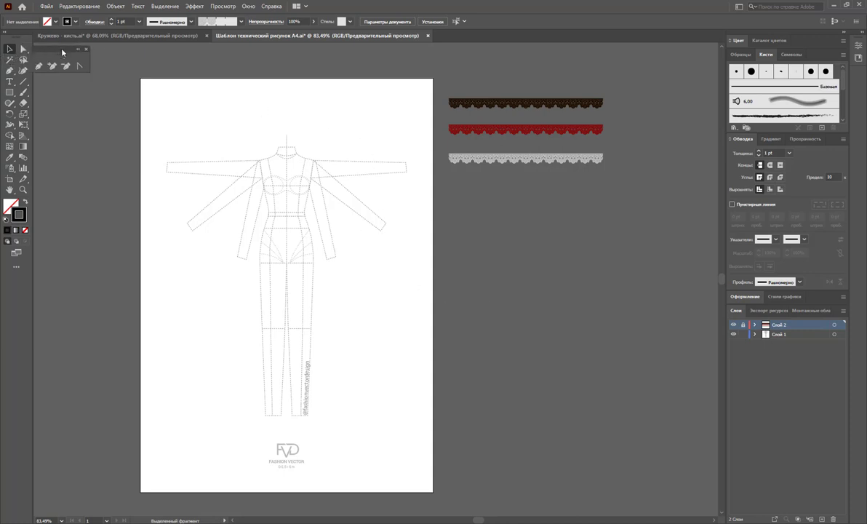
Step: Delete both sleeves from the croquis
{"action": "left_click_drag", "start_coordinate": [62, 50], "coordinate": [78, 49]}
{"action": "left_click_drag", "start_coordinate": [184, 131], "coordinate": [244, 275]}
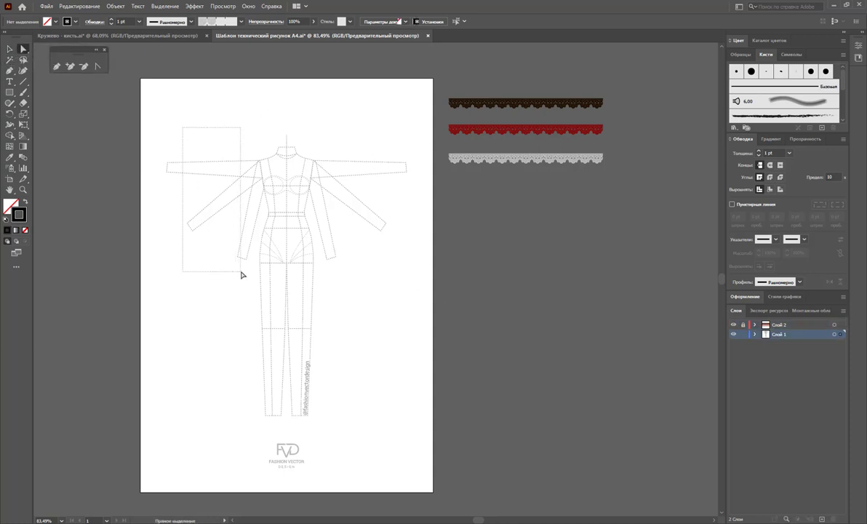
{"action": "key", "text": "o"}
{"action": "left_click_drag", "start_coordinate": [168, 162], "coordinate": [330, 285]}
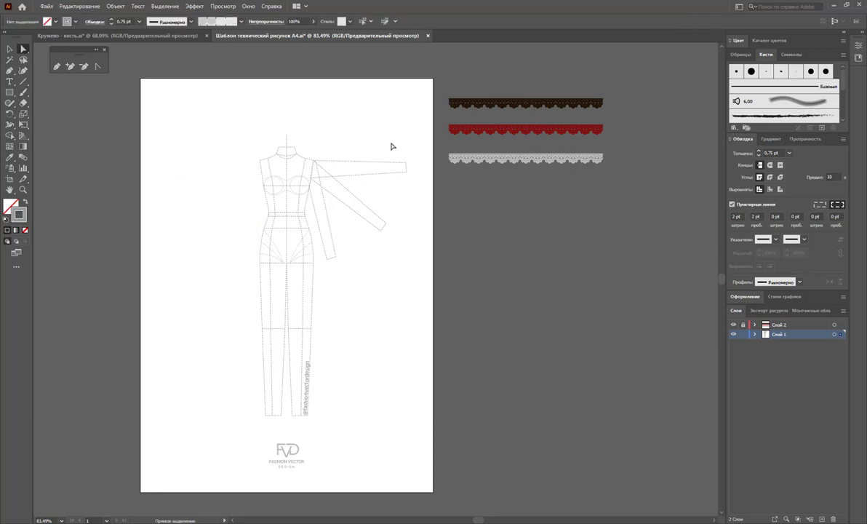
{"action": "key", "text": "a"}
{"action": "key", "text": "Delete"}
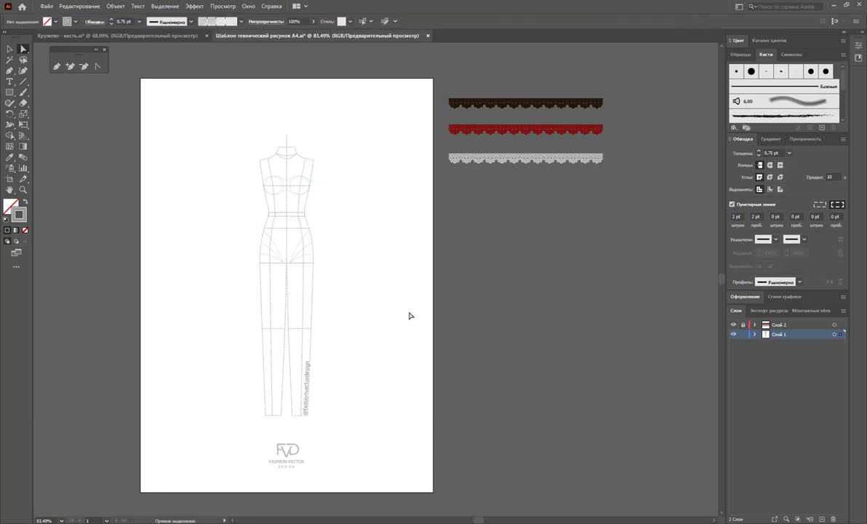
Step: Lock Слой 1 and add a new empty layer, Слой 3
{"action": "left_click", "coordinate": [744, 334]}
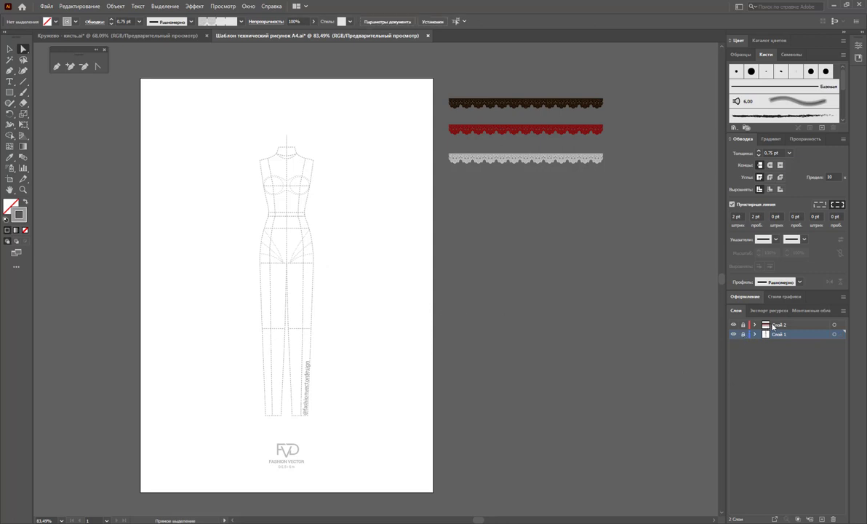
{"action": "key", "text": "ctrl+l"}
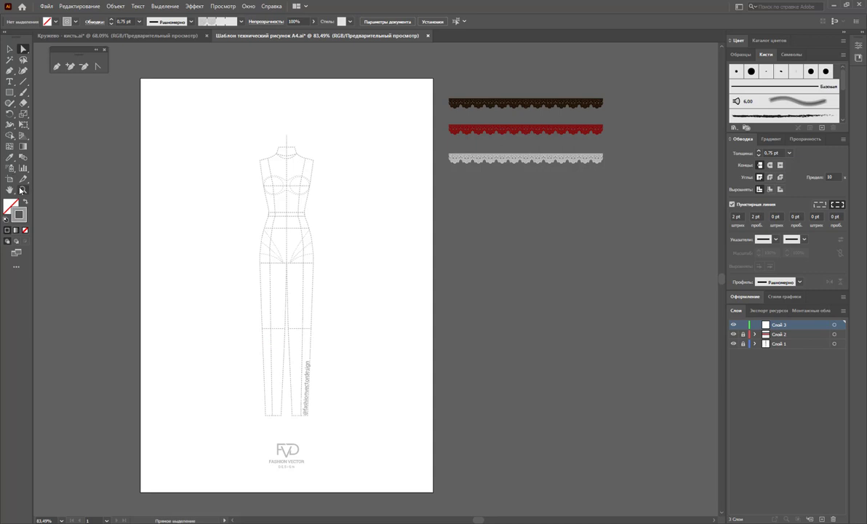
{"action": "left_click", "coordinate": [23, 189]}
Step: Zoom into the hips and draw a closed skirt-half outline from centre waist to mid-thigh
{"action": "left_click_drag", "start_coordinate": [295, 218], "coordinate": [416, 287]}
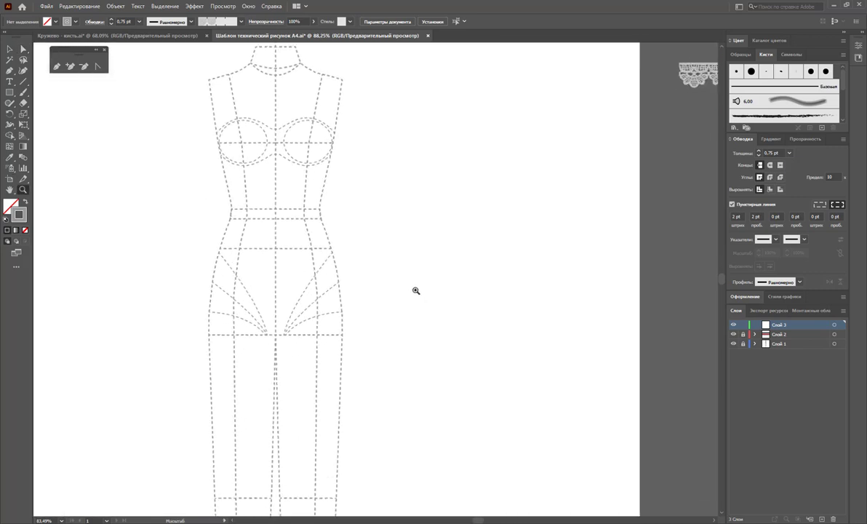
{"action": "scroll", "coordinate": [323, 237], "scroll_direction": "up", "scroll_amount": 2}
{"action": "scroll", "coordinate": [323, 237], "scroll_direction": "up", "scroll_amount": 1}
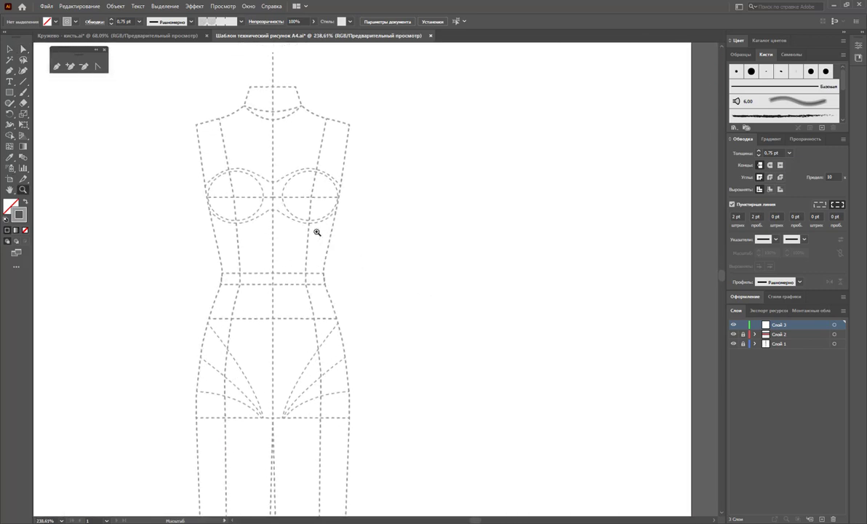
{"action": "left_click", "coordinate": [56, 67]}
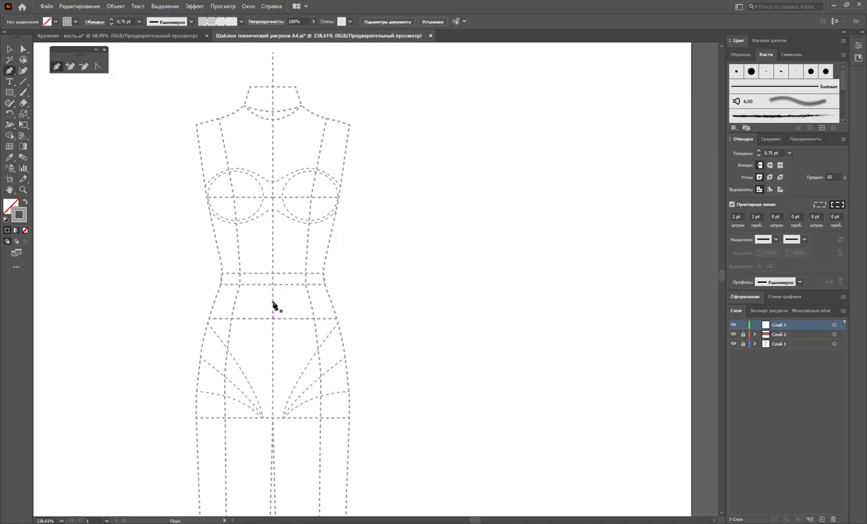
{"action": "left_click", "coordinate": [273, 301]}
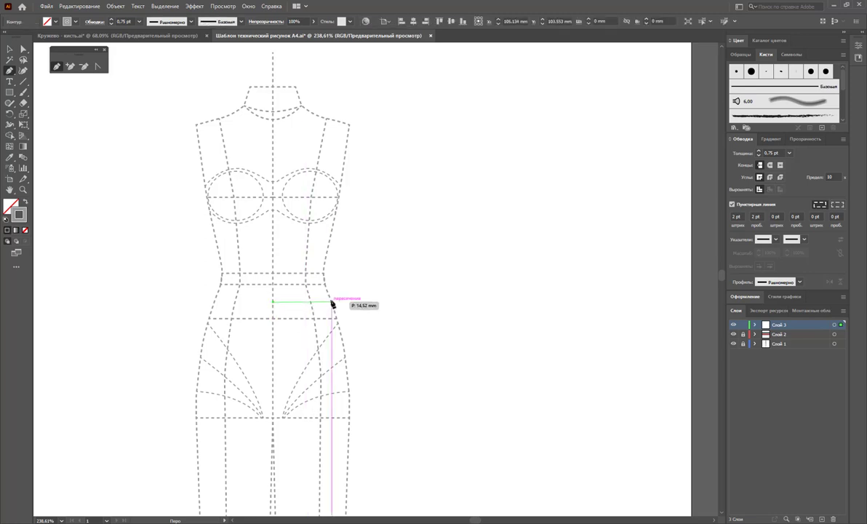
{"action": "left_click", "coordinate": [332, 301]}
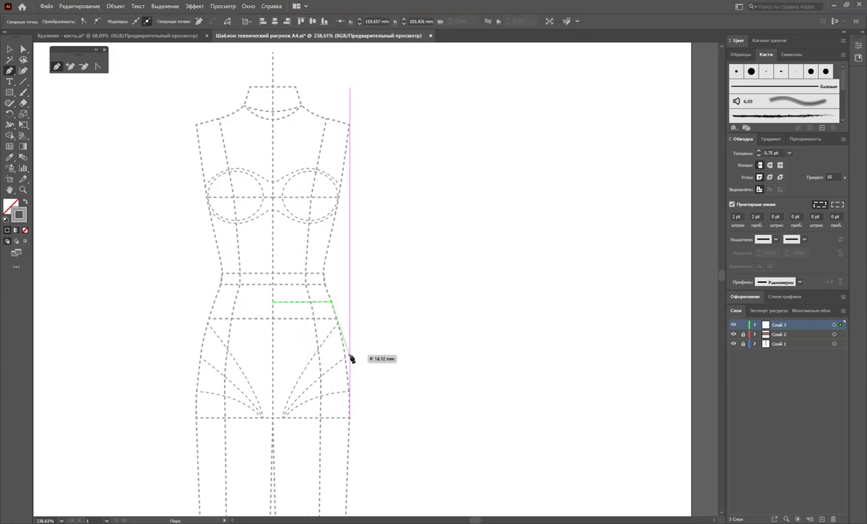
{"action": "left_click_drag", "start_coordinate": [350, 358], "coordinate": [353, 383]}
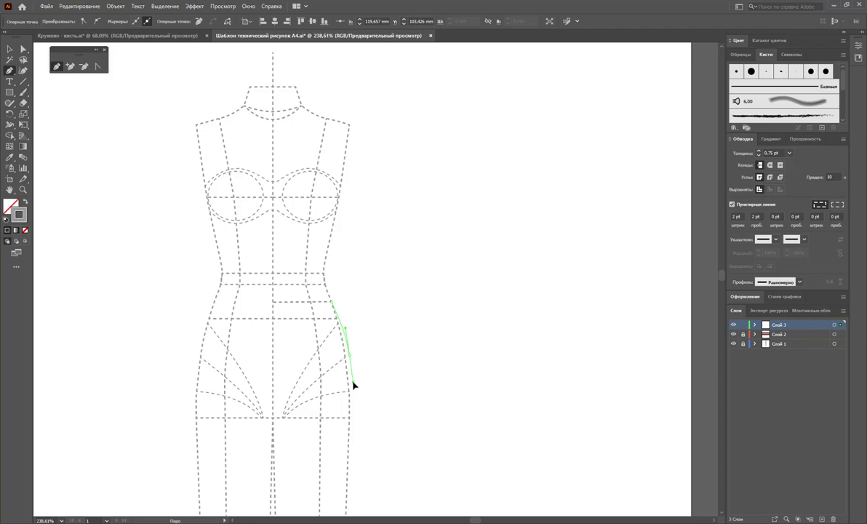
{"action": "left_click", "coordinate": [353, 382]}
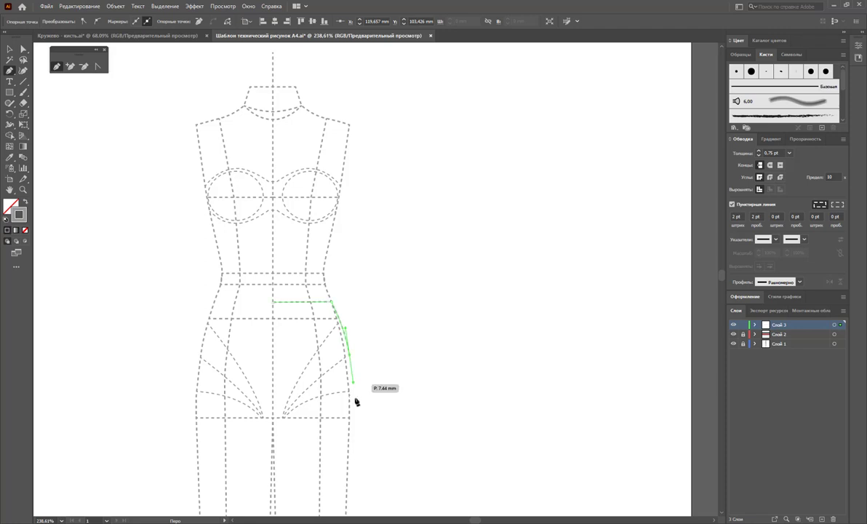
{"action": "left_click", "coordinate": [352, 449]}
{"action": "left_click", "coordinate": [273, 449]}
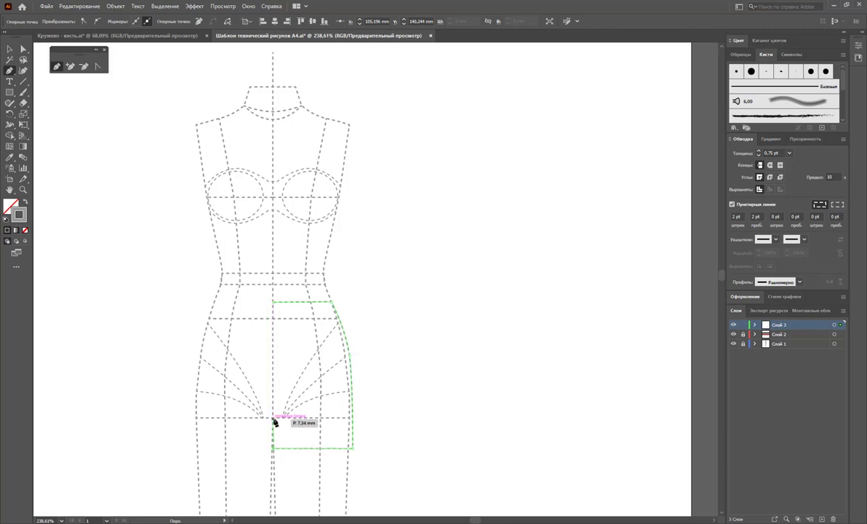
{"action": "left_click", "coordinate": [273, 301]}
Step: Make the skirt-half outline a solid black stroke, with Dashed Line off, and deselect it
{"action": "left_click", "coordinate": [740, 57]}
{"action": "left_click", "coordinate": [751, 85]}
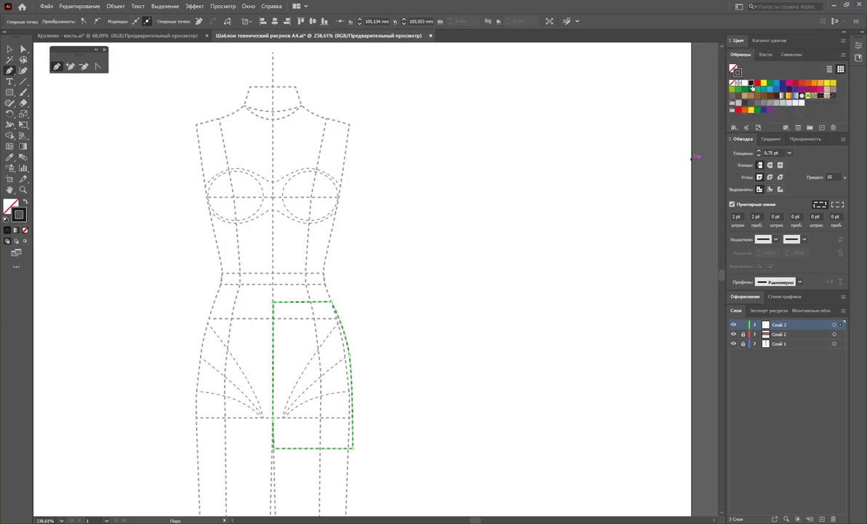
{"action": "left_click", "coordinate": [732, 204]}
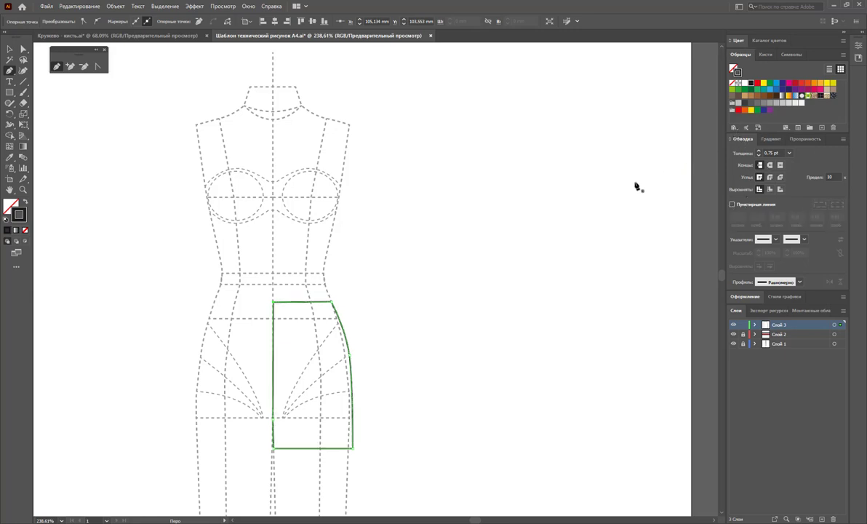
{"action": "left_click", "coordinate": [10, 49]}
{"action": "left_click", "coordinate": [434, 266]}
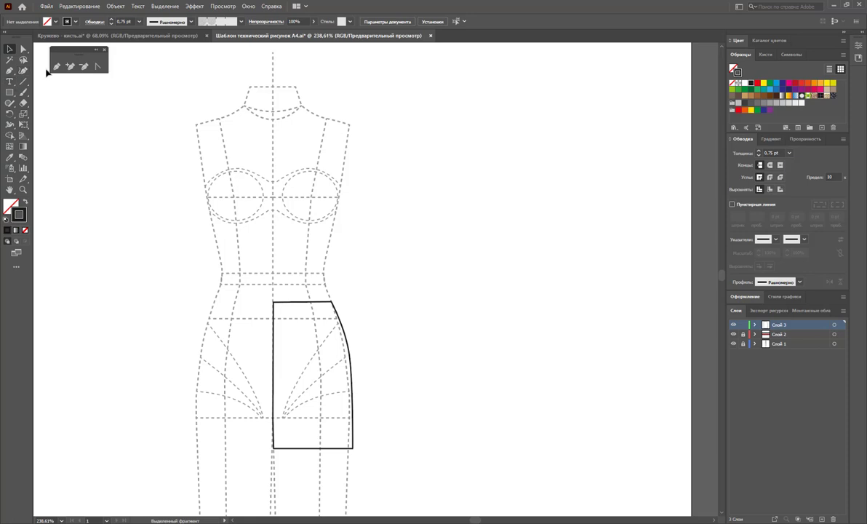
Step: Draw a waistband line and mirror a copy of the skirt half to the left
{"action": "left_click", "coordinate": [24, 81]}
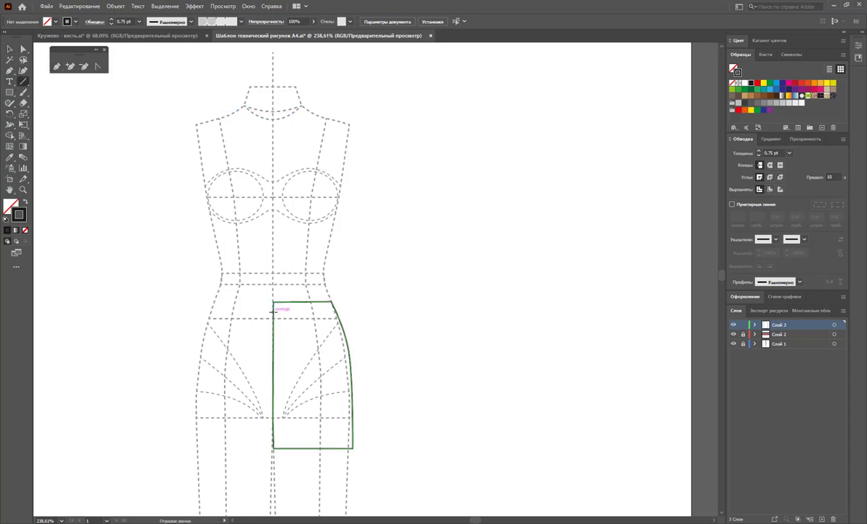
{"action": "left_click_drag", "start_coordinate": [273, 313], "coordinate": [336, 312]}
{"action": "left_click", "coordinate": [10, 49]}
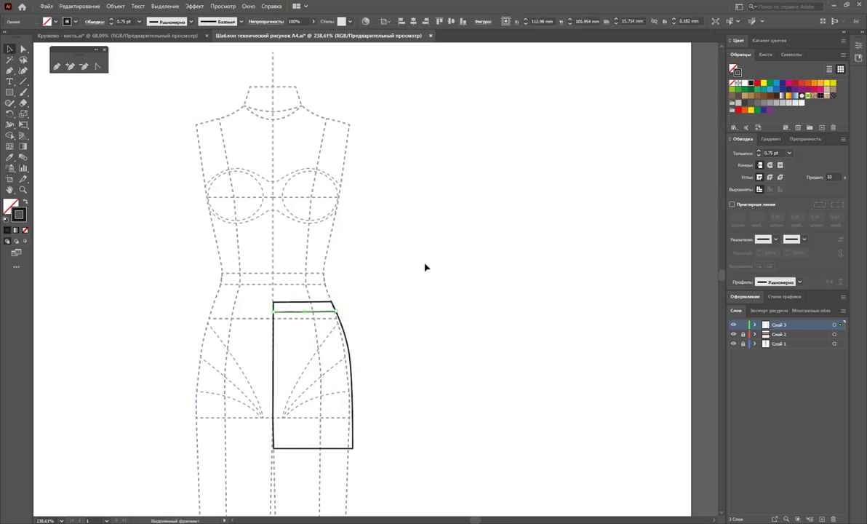
{"action": "left_click_drag", "start_coordinate": [416, 261], "coordinate": [271, 320]}
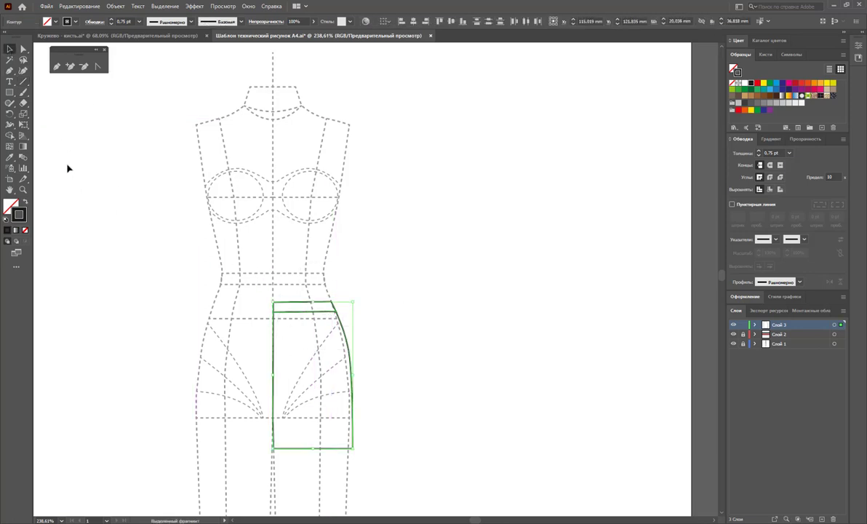
{"action": "left_click", "coordinate": [9, 113]}
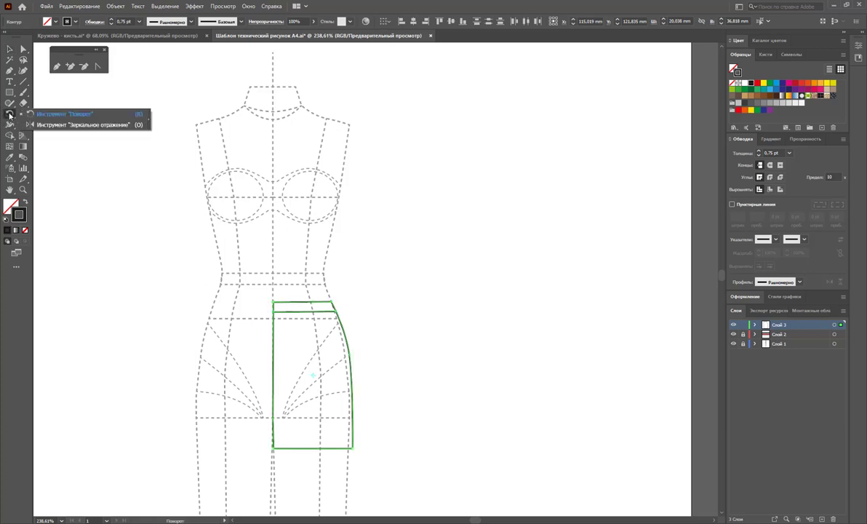
{"action": "left_click", "coordinate": [32, 125]}
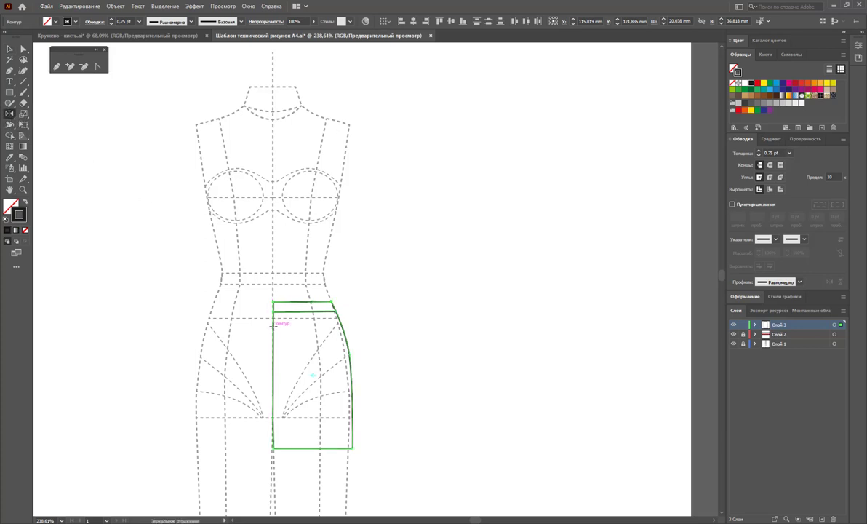
{"action": "left_click_drag", "start_coordinate": [273, 326], "coordinate": [237, 314]}
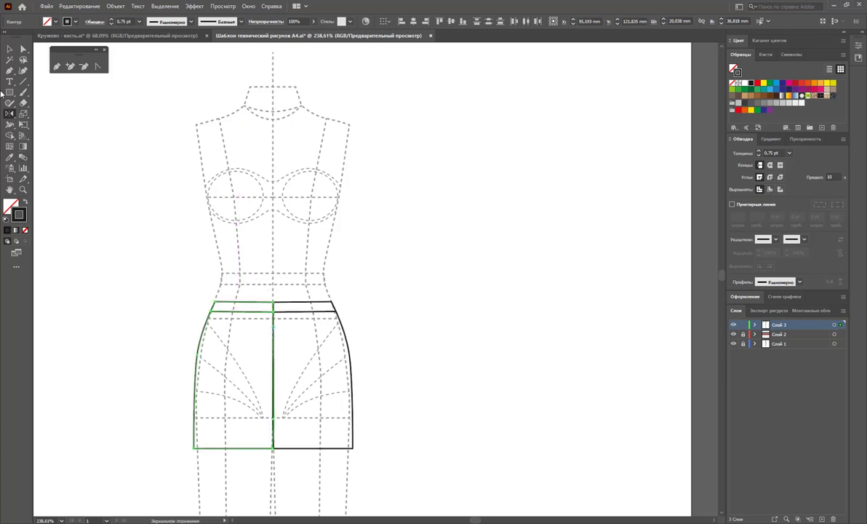
{"action": "left_click", "coordinate": [8, 51]}
{"action": "left_click", "coordinate": [464, 325]}
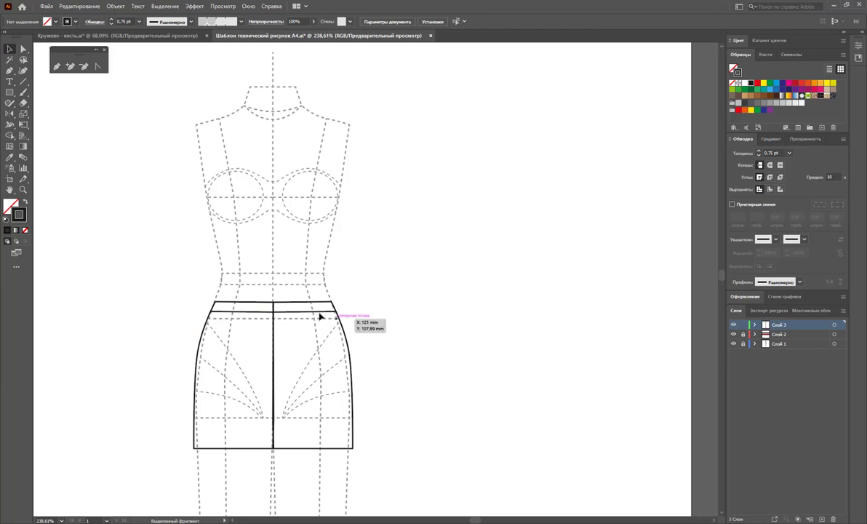
Step: Check each skirt half and delete the extra rectangle over the left half
{"action": "left_click", "coordinate": [269, 304]}
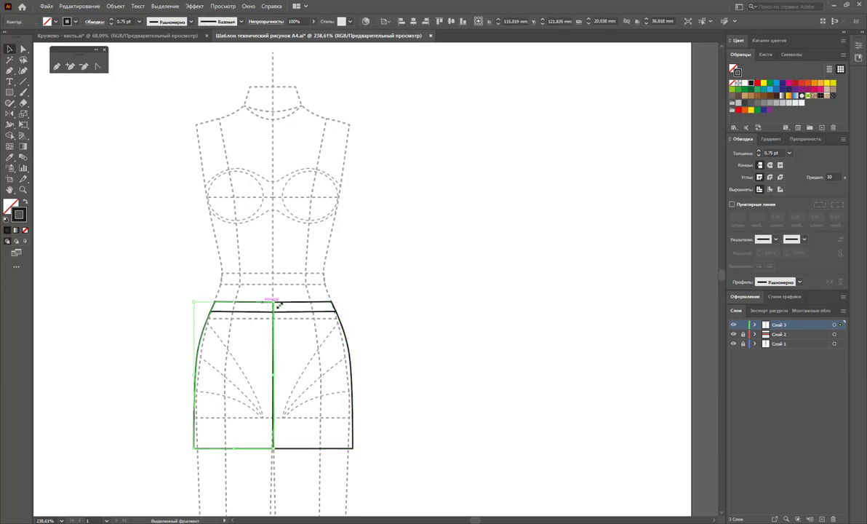
{"action": "left_click", "coordinate": [364, 310]}
{"action": "left_click", "coordinate": [316, 311]}
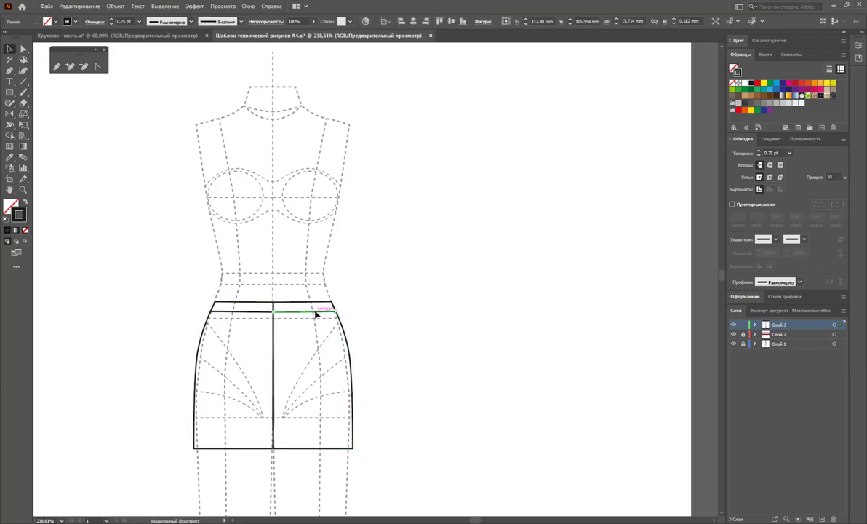
{"action": "left_click", "coordinate": [263, 320]}
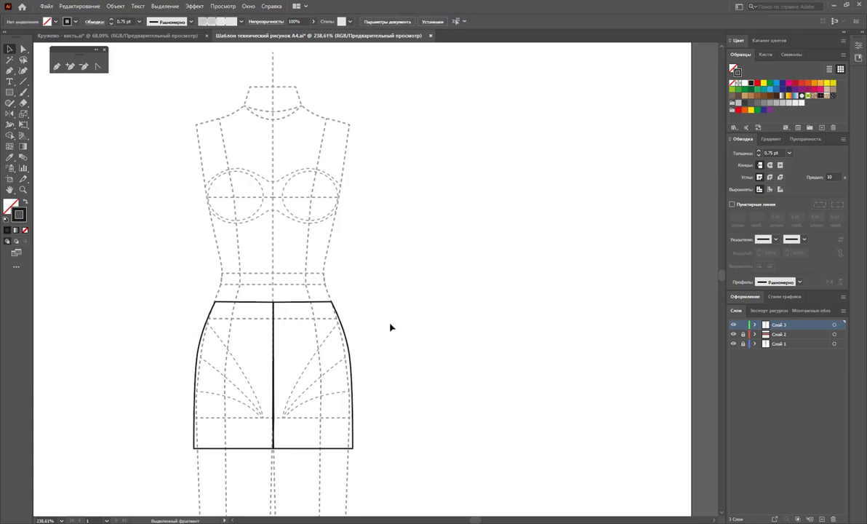
{"action": "left_click", "coordinate": [280, 455]}
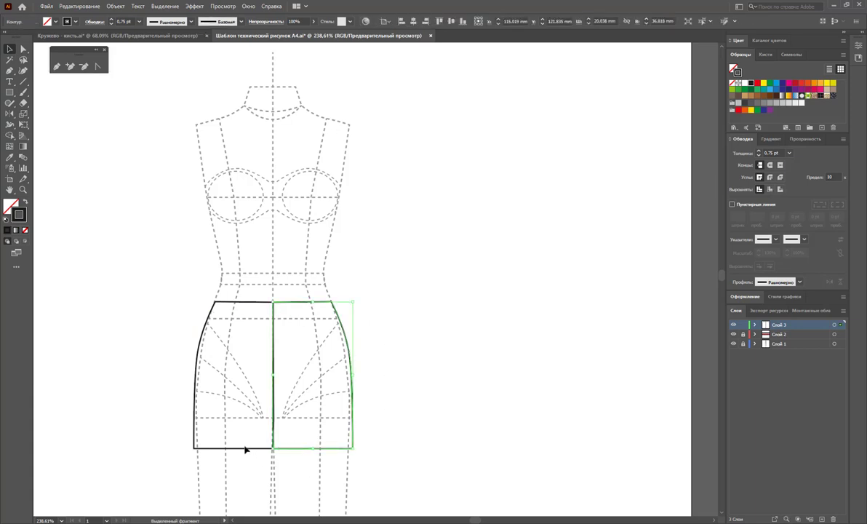
{"action": "left_click", "coordinate": [245, 454]}
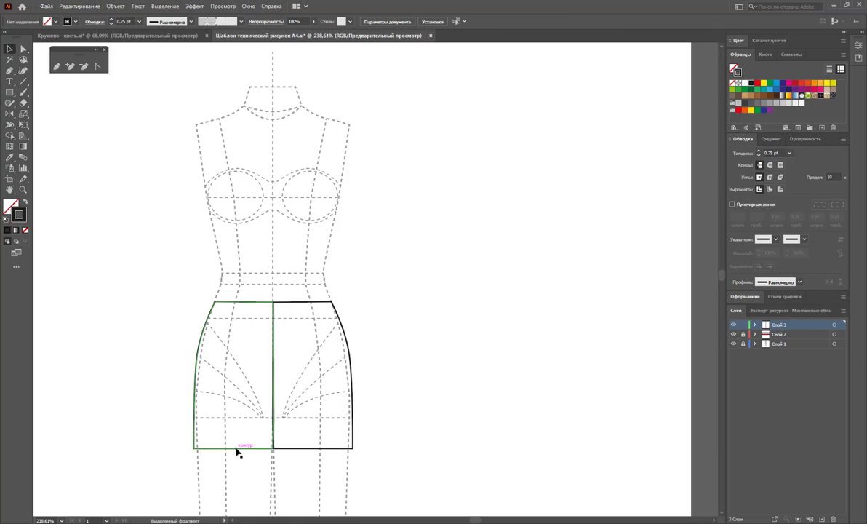
{"action": "left_click", "coordinate": [237, 452]}
{"action": "key", "text": "Delete"}
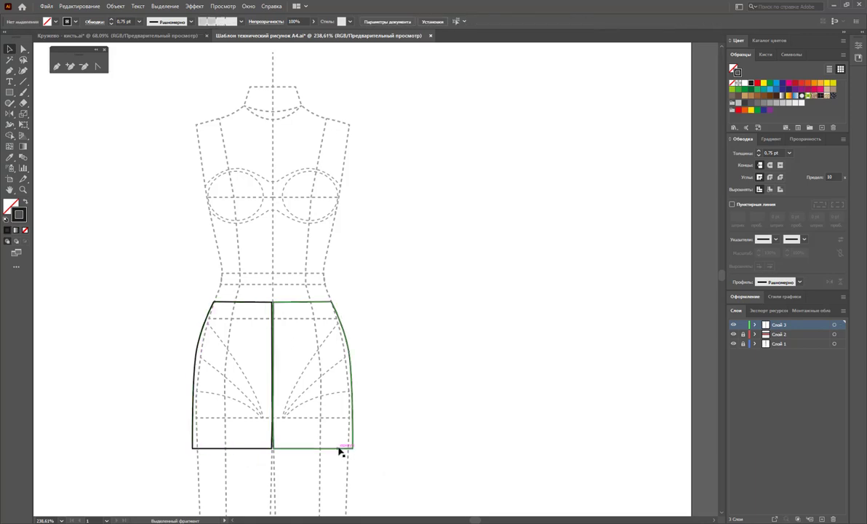
{"action": "left_click", "coordinate": [240, 451]}
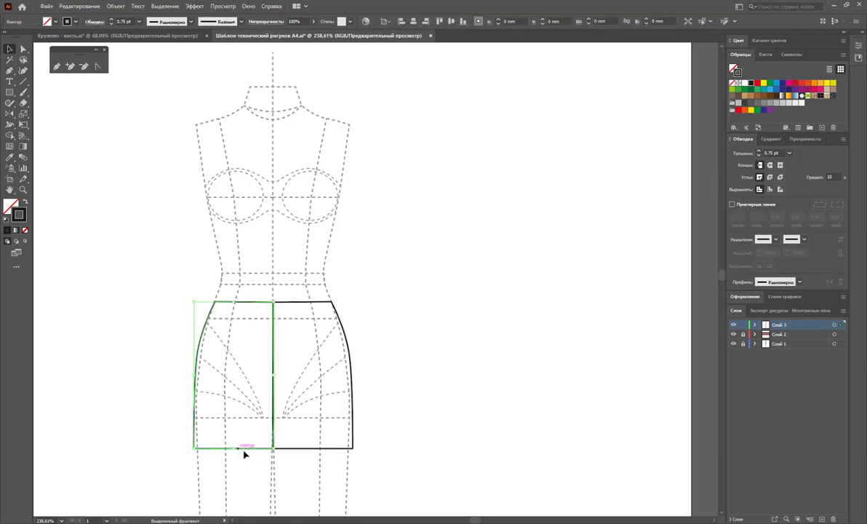
{"action": "left_click", "coordinate": [411, 459]}
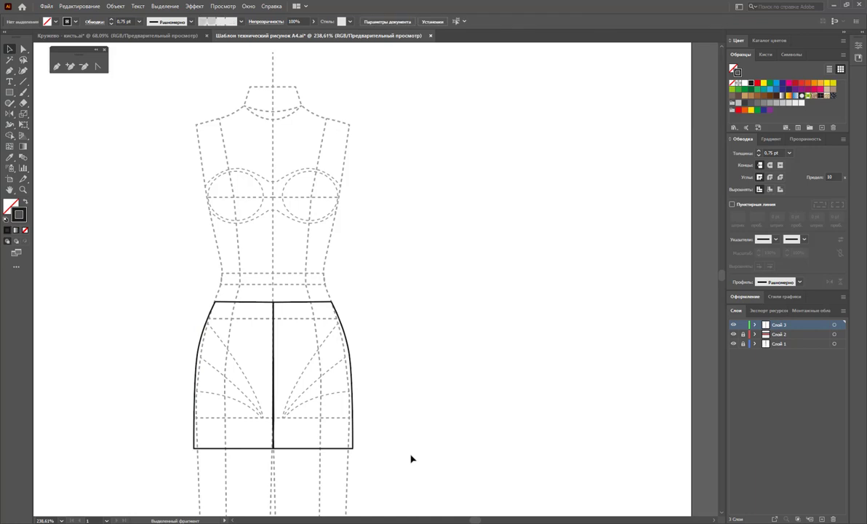
Step: Draw a closed waistband shape across the top of the skirt
{"action": "scroll", "coordinate": [411, 453], "scroll_direction": "down", "scroll_amount": 1}
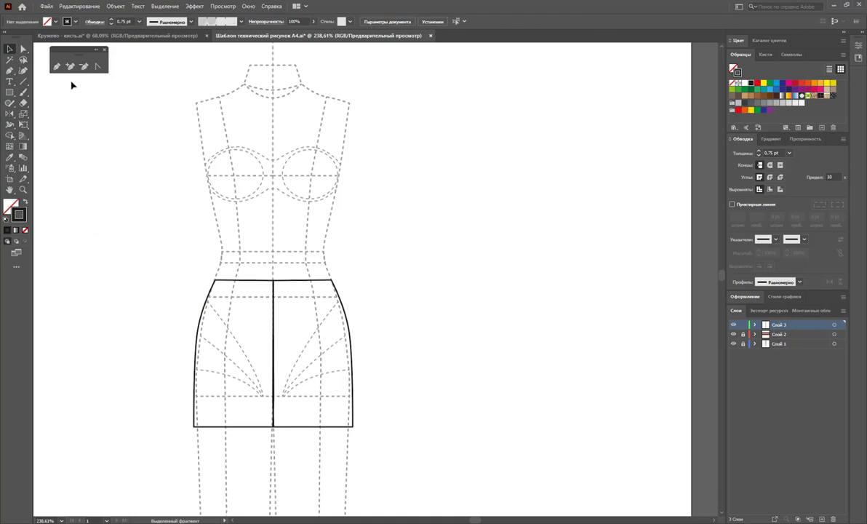
{"action": "left_click", "coordinate": [56, 66]}
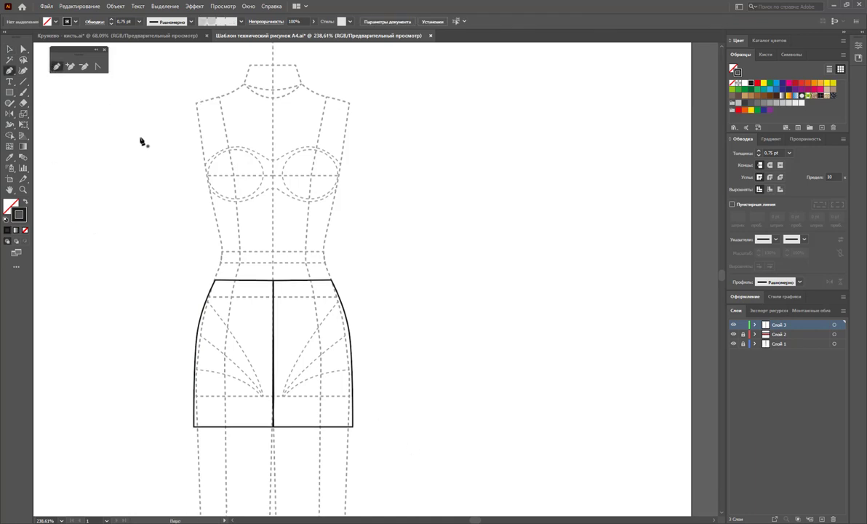
{"action": "left_click", "coordinate": [215, 280]}
{"action": "left_click", "coordinate": [330, 278]}
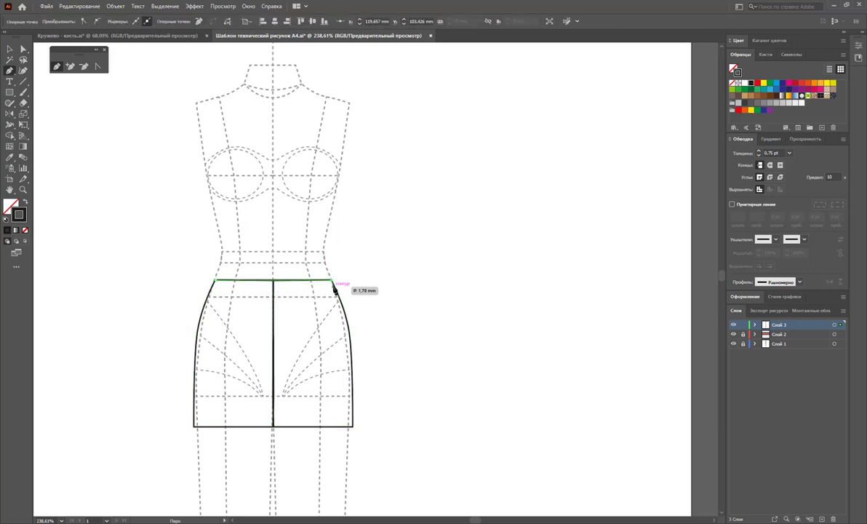
{"action": "left_click", "coordinate": [329, 270]}
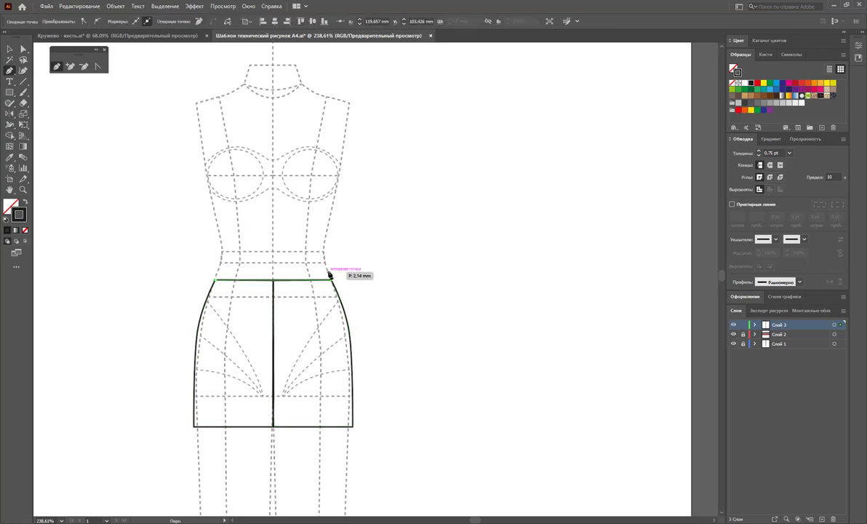
{"action": "left_click", "coordinate": [216, 274]}
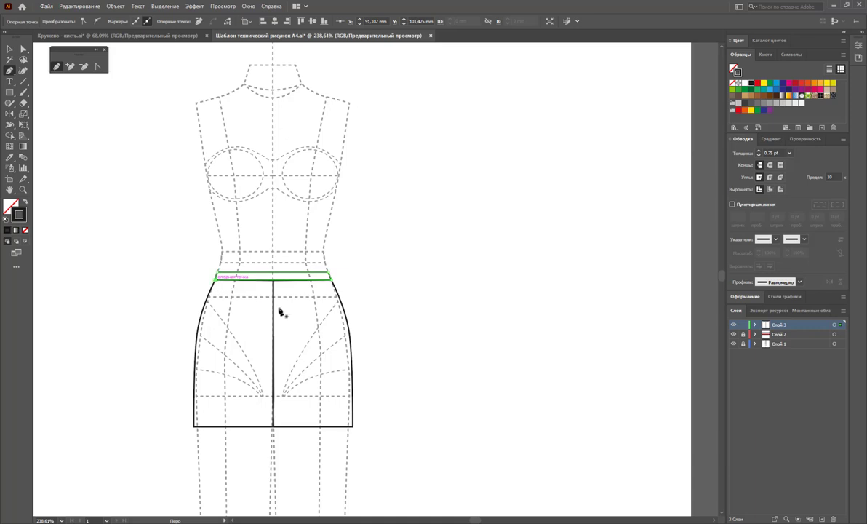
{"action": "left_click", "coordinate": [10, 48]}
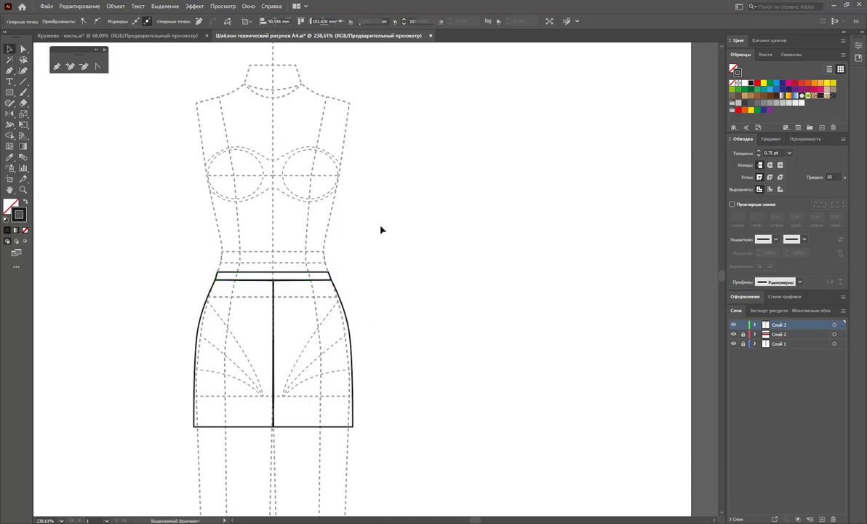
Step: Fill the skirt white with a dark outline and draw a line along the left hem
{"action": "key", "text": "ctrl+a"}
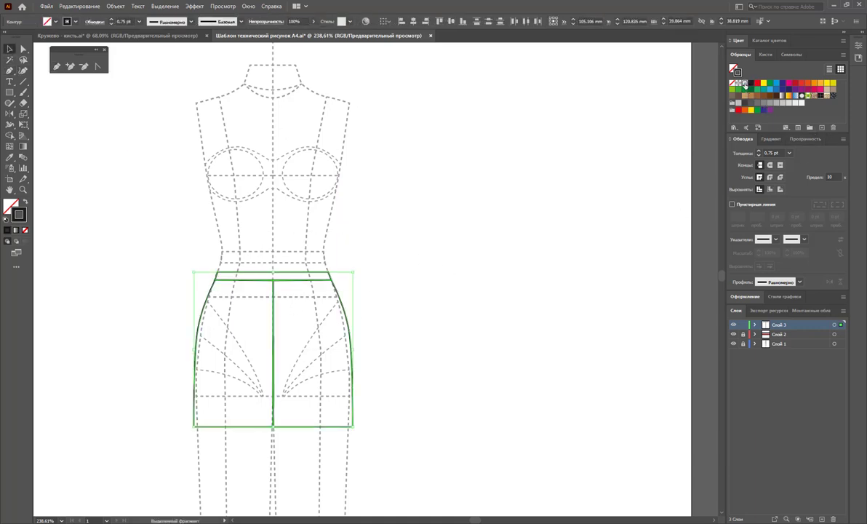
{"action": "left_click", "coordinate": [743, 87]}
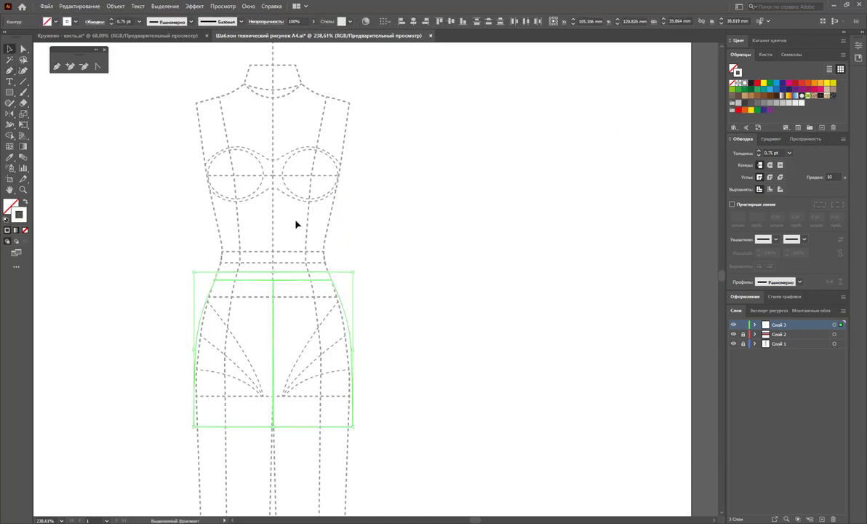
{"action": "left_click", "coordinate": [7, 229]}
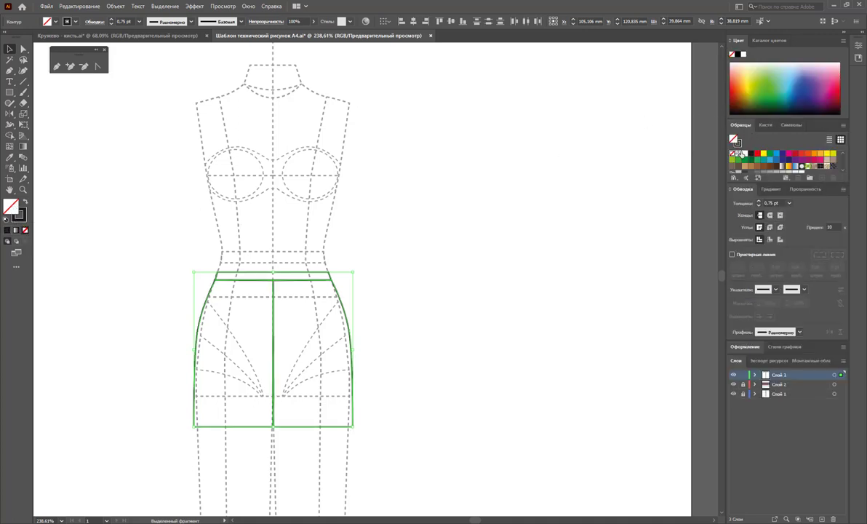
{"action": "key", "text": "d"}
{"action": "left_click", "coordinate": [436, 232]}
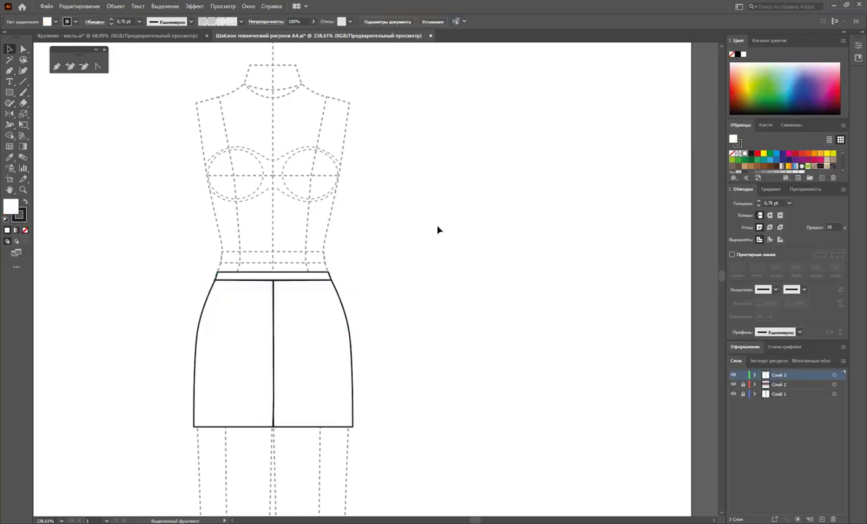
{"action": "left_click", "coordinate": [23, 81]}
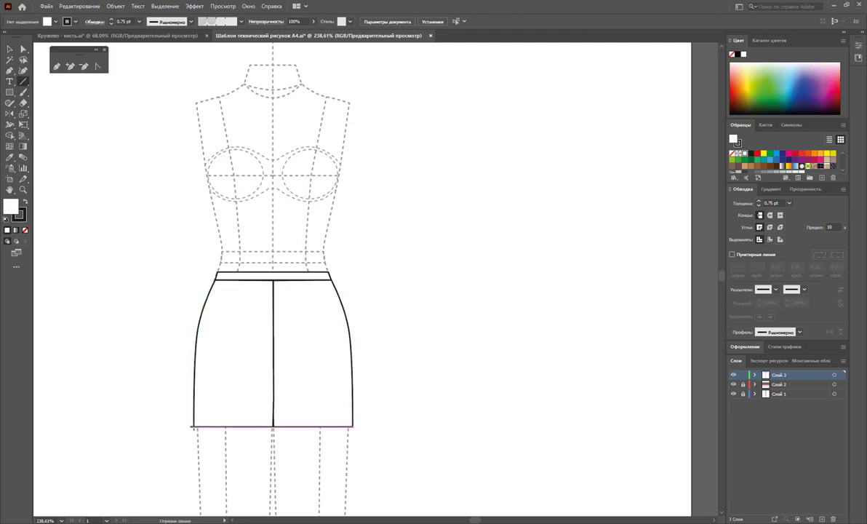
{"action": "left_click_drag", "start_coordinate": [196, 426], "coordinate": [273, 426]}
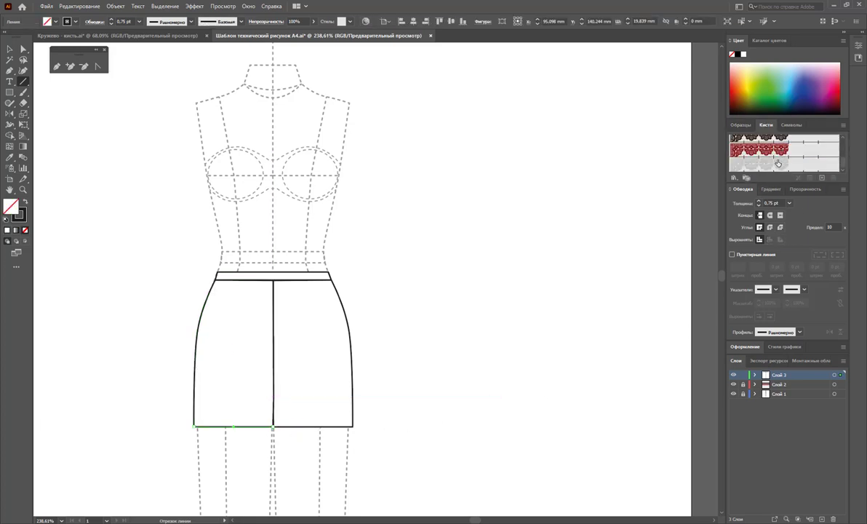
Step: Apply the light grey lace brush at 0.5 pt to the hem line and nudge it down
{"action": "left_click", "coordinate": [754, 165]}
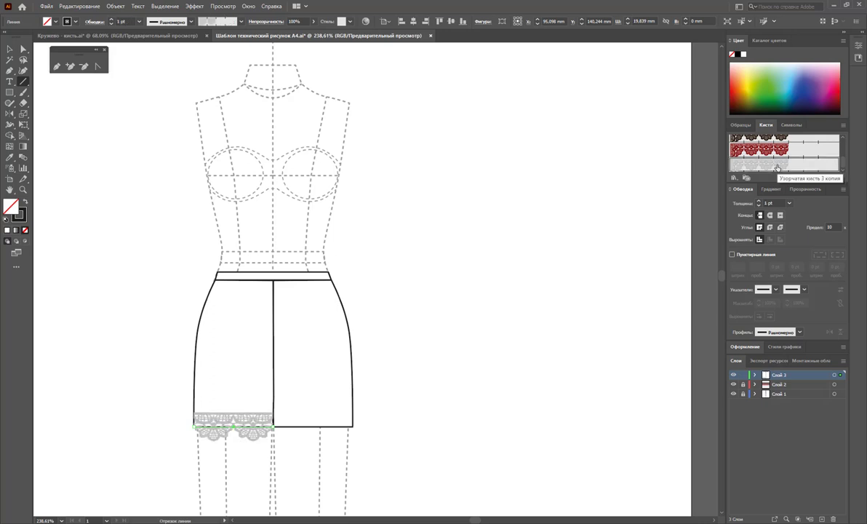
{"action": "left_click", "coordinate": [789, 203]}
{"action": "left_click", "coordinate": [794, 225]}
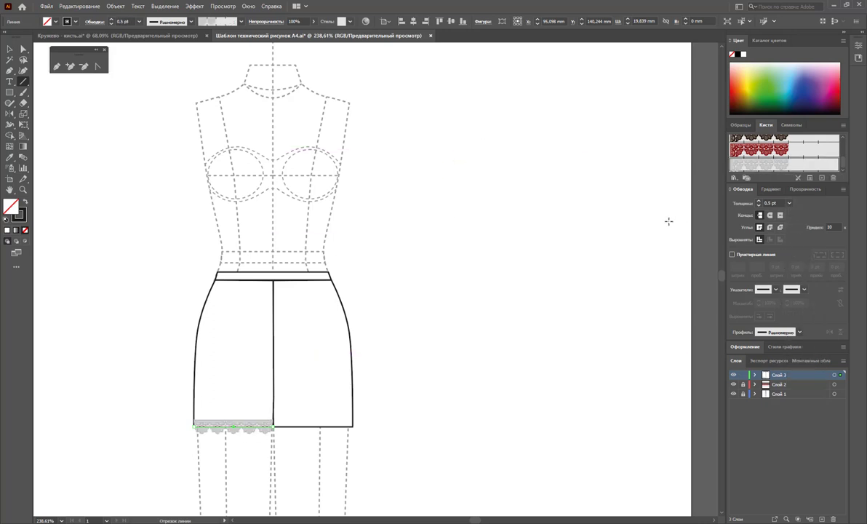
{"action": "left_click", "coordinate": [10, 49]}
{"action": "key", "text": "Down"}
{"action": "key", "text": "Down"}
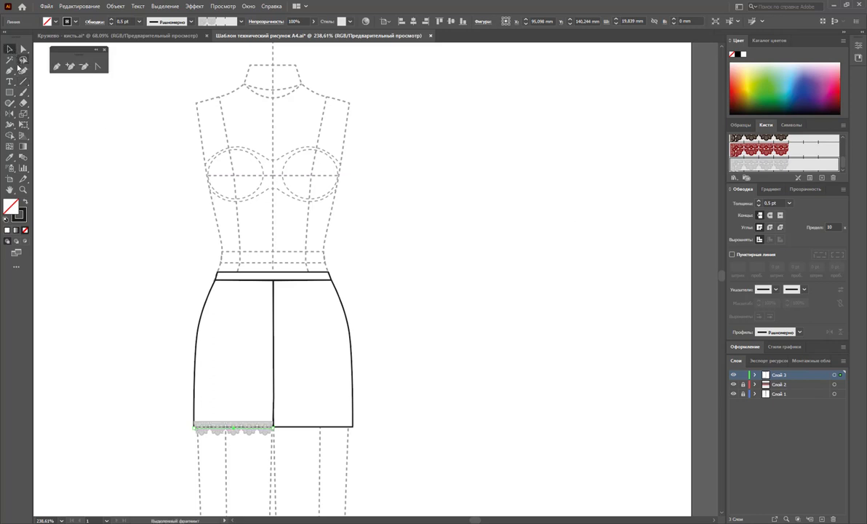
{"action": "key", "text": "Down"}
{"action": "key", "text": "Down"}
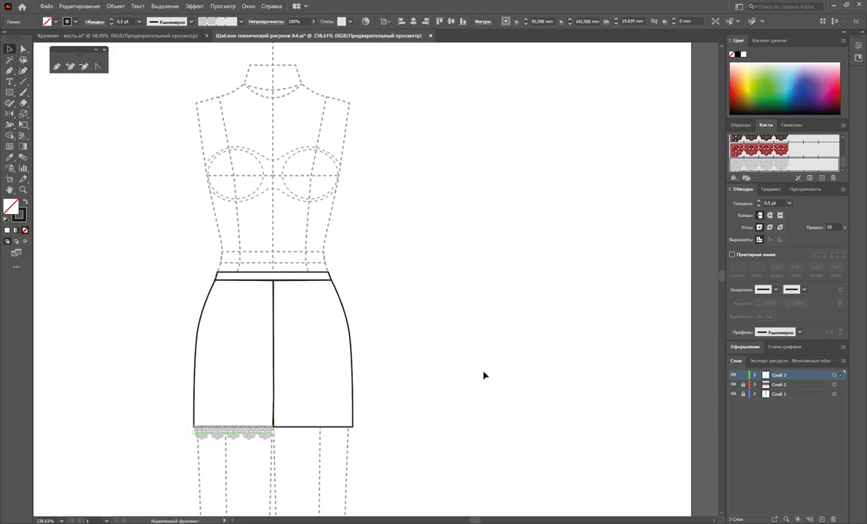
{"action": "left_click", "coordinate": [423, 400]}
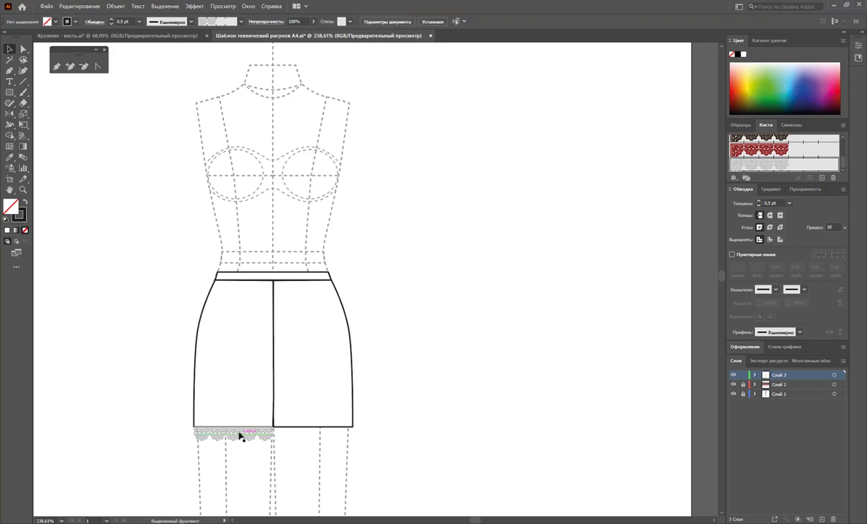
Step: Copy the lace strip onto the right skirt half, then zoom out
{"action": "left_click_drag", "start_coordinate": [237, 435], "coordinate": [315, 441]}
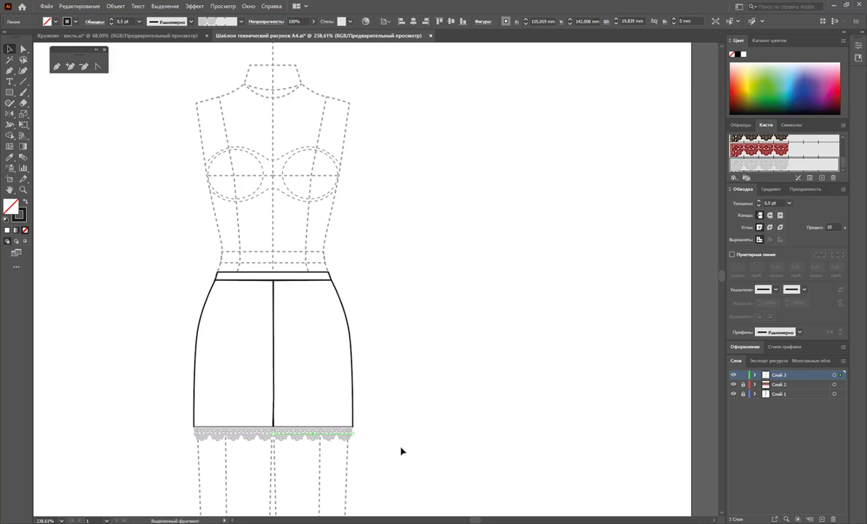
{"action": "left_click", "coordinate": [306, 451]}
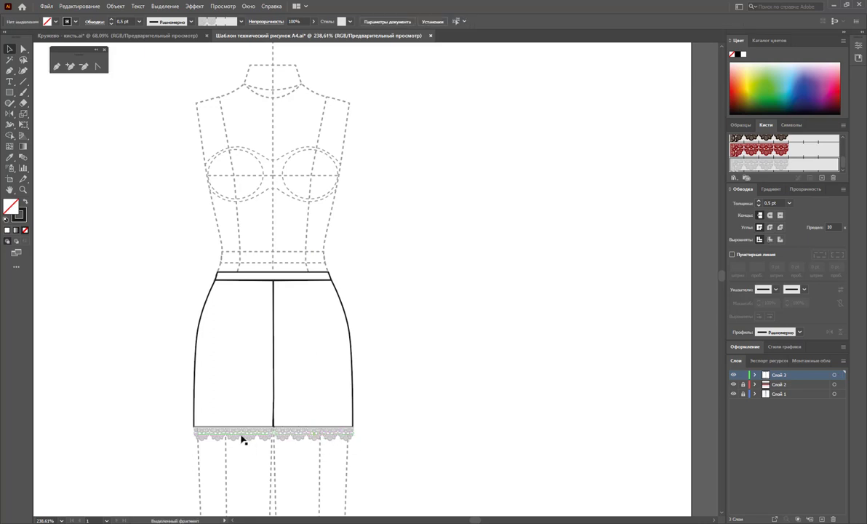
{"action": "left_click", "coordinate": [243, 437]}
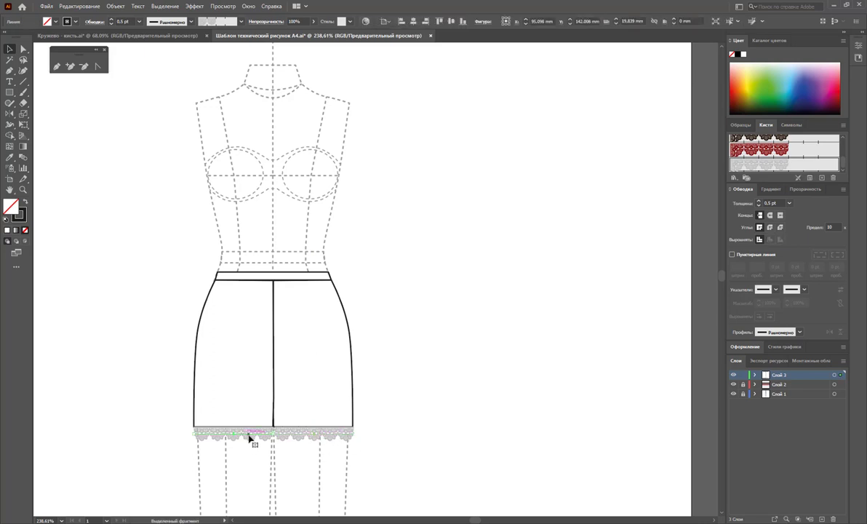
{"action": "left_click", "coordinate": [442, 415]}
{"action": "key", "text": "z"}
{"action": "left_click", "coordinate": [302, 335], "text": "alt"}
Step: Show the whole artboard and duplicate the croquis into a second figure
{"action": "left_click", "coordinate": [466, 317], "text": "alt"}
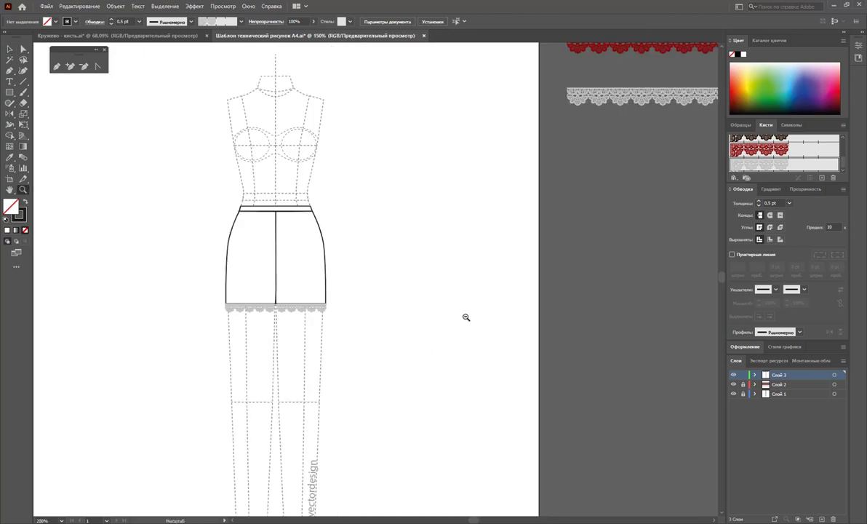
{"action": "left_click", "coordinate": [417, 259], "text": "alt"}
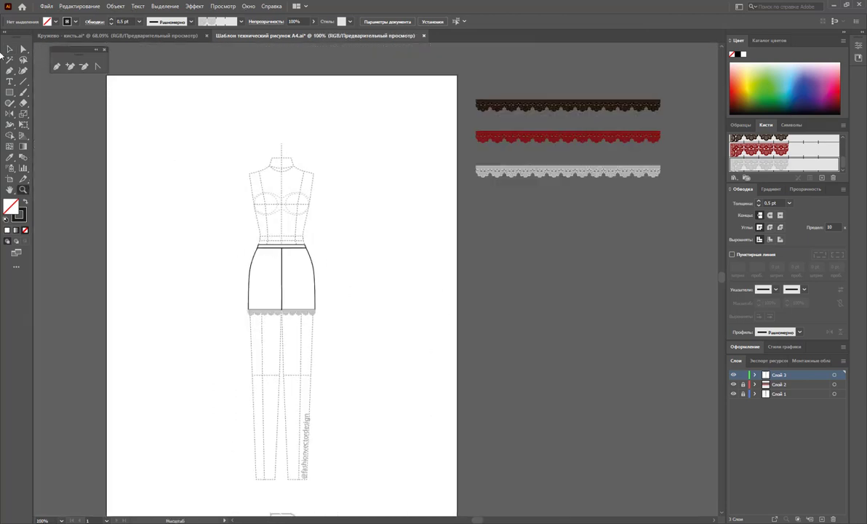
{"action": "left_click_drag", "start_coordinate": [360, 123], "coordinate": [194, 445]}
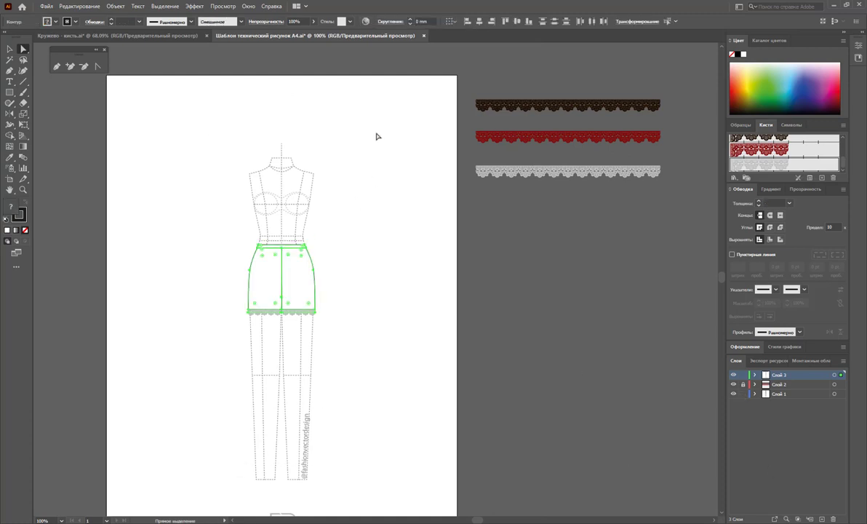
{"action": "left_click_drag", "start_coordinate": [380, 123], "coordinate": [189, 493]}
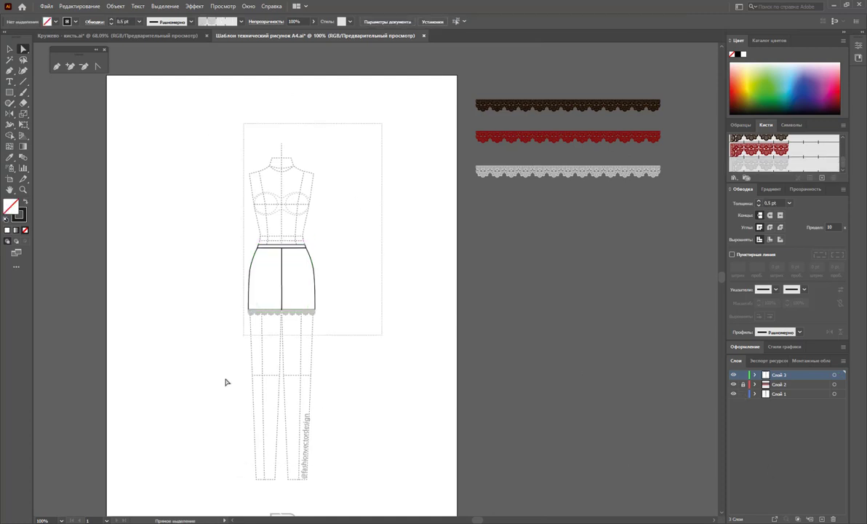
{"action": "left_click", "coordinate": [10, 49]}
{"action": "mouse_move", "coordinate": [283, 259]}
{"action": "left_mouse_down"}
{"action": "mouse_move", "coordinate": [208, 259]}
{"action": "mouse_move", "coordinate": [317, 264]}
{"action": "left_mouse_up"}
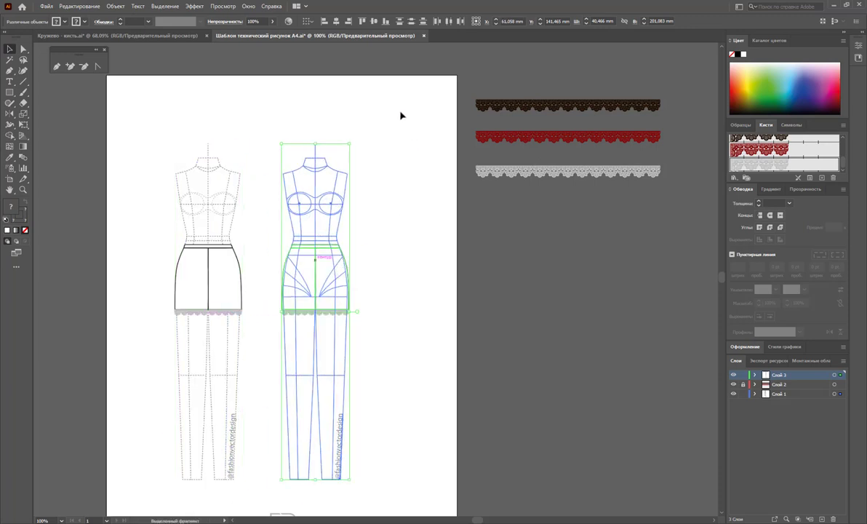
Step: Select both croquis and shift them to the left
{"action": "left_click_drag", "start_coordinate": [396, 113], "coordinate": [120, 465]}
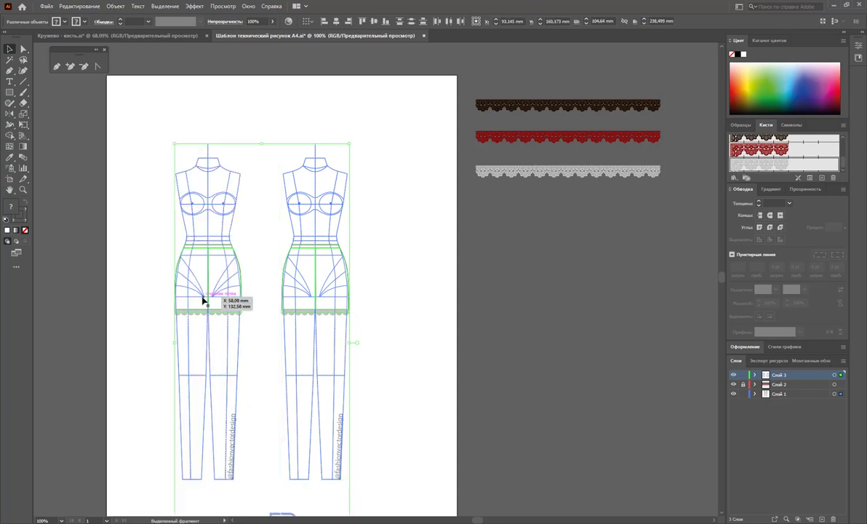
{"action": "left_click", "coordinate": [23, 50]}
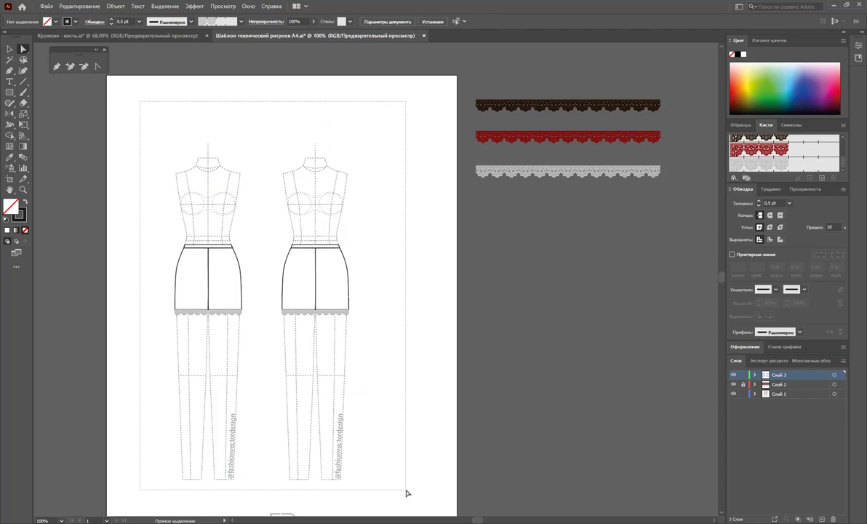
{"action": "left_click_drag", "start_coordinate": [151, 113], "coordinate": [407, 494]}
{"action": "left_click_drag", "start_coordinate": [317, 290], "coordinate": [271, 292]}
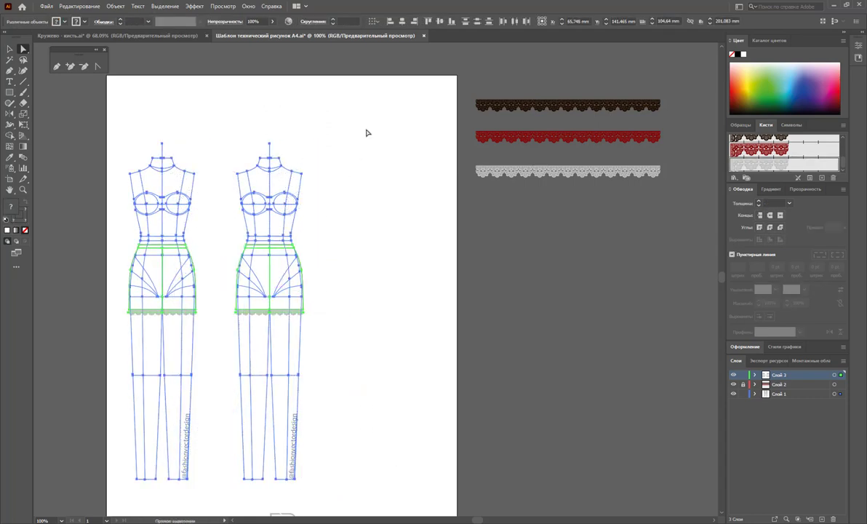
Step: Copy the right croquis further right and centre all three on the artboard
{"action": "left_click_drag", "start_coordinate": [358, 114], "coordinate": [228, 472]}
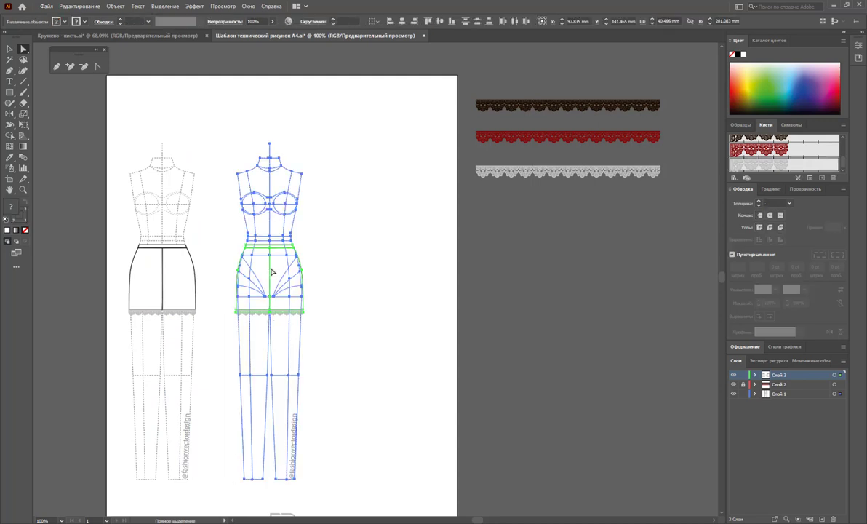
{"action": "left_click_drag", "start_coordinate": [271, 271], "coordinate": [372, 274]}
{"action": "mouse_move", "coordinate": [421, 115]}
{"action": "left_mouse_down"}
{"action": "mouse_move", "coordinate": [134, 508]}
{"action": "mouse_move", "coordinate": [143, 416]}
{"action": "left_mouse_up"}
{"action": "left_click_drag", "start_coordinate": [165, 269], "coordinate": [170, 270]}
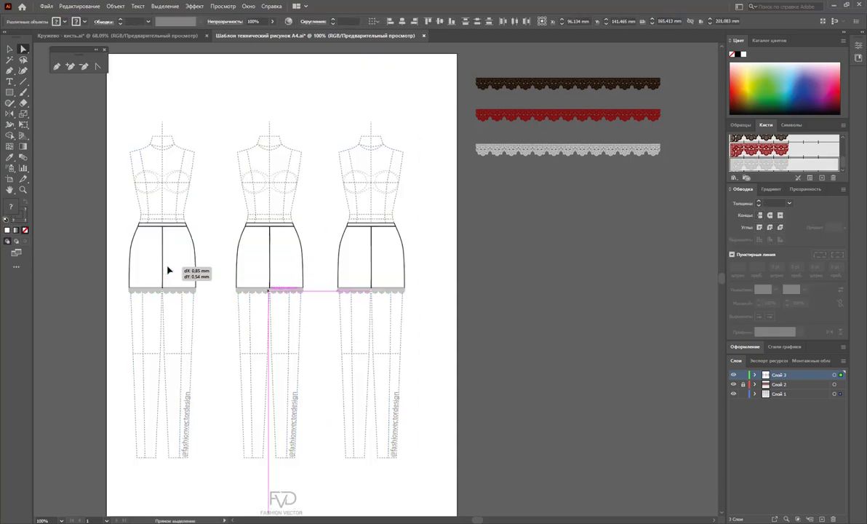
{"action": "left_click_drag", "start_coordinate": [439, 311], "coordinate": [434, 312]}
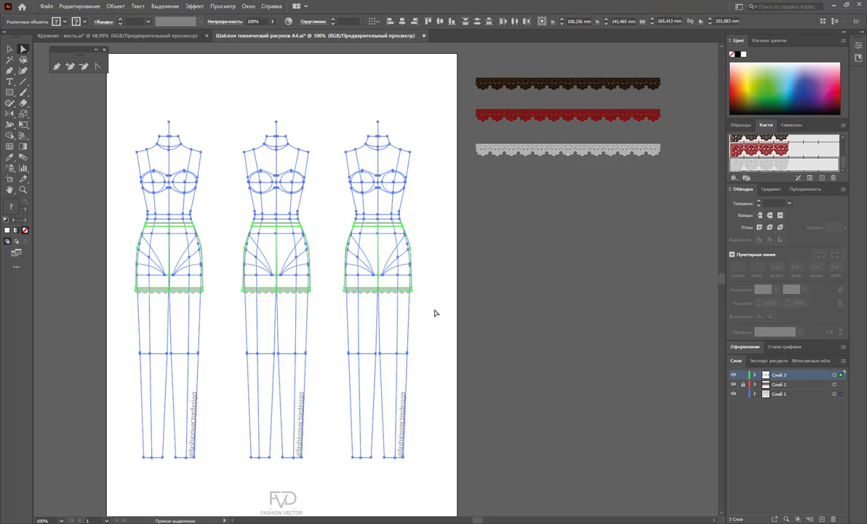
{"action": "left_click", "coordinate": [435, 312]}
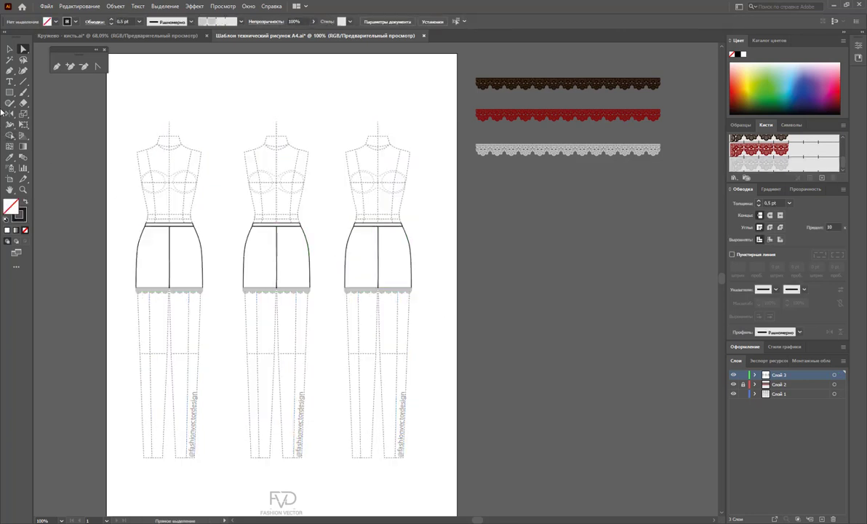
Step: Delete the middle croquis's skirt and lace, then zoom in on its torso
{"action": "left_click", "coordinate": [10, 49]}
{"action": "left_click", "coordinate": [294, 266]}
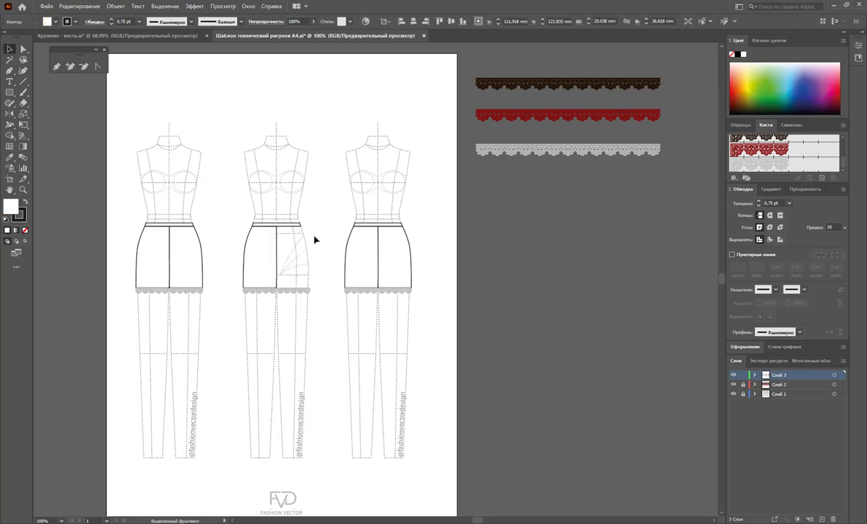
{"action": "left_click", "coordinate": [243, 294]}
{"action": "key", "text": "Delete"}
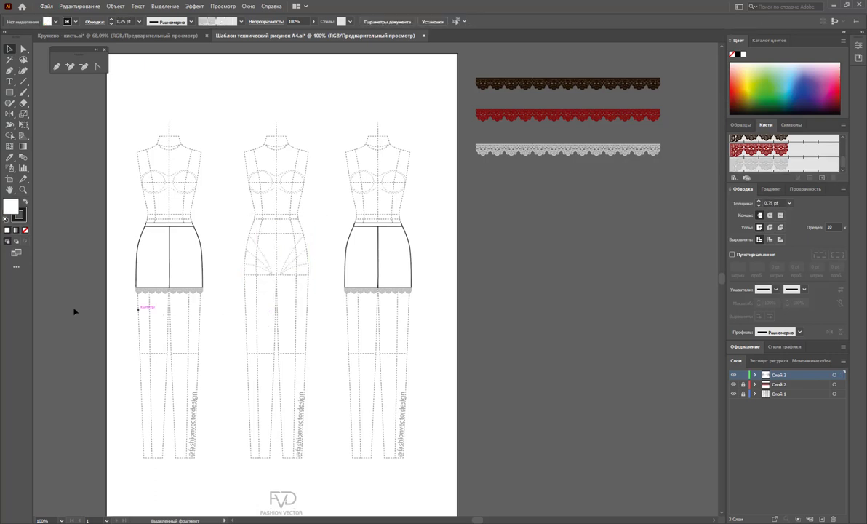
{"action": "left_click", "coordinate": [23, 191]}
{"action": "left_click_drag", "start_coordinate": [241, 214], "coordinate": [290, 275]}
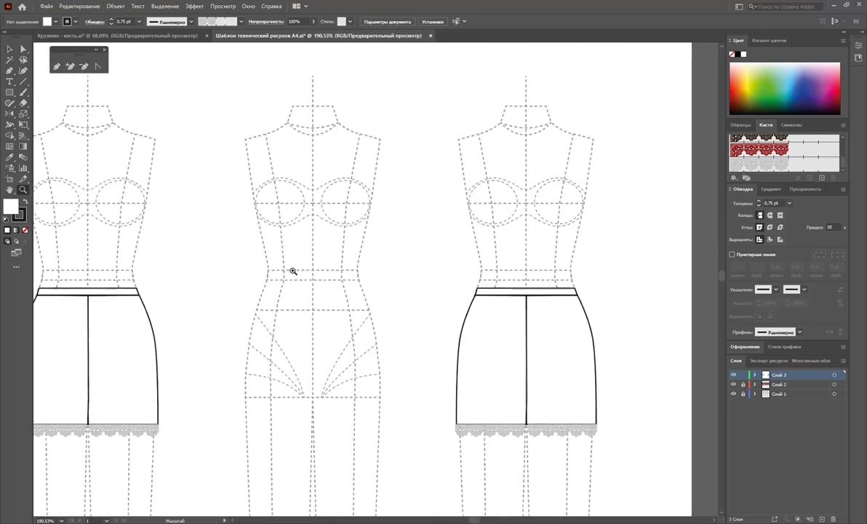
{"action": "left_click_drag", "start_coordinate": [289, 275], "coordinate": [310, 281]}
{"action": "left_click_drag", "start_coordinate": [477, 521], "coordinate": [470, 517]}
Step: Trace a closed right-half bodice outline from neckline and shoulder down to the hip, and select it
{"action": "left_click", "coordinate": [57, 66]}
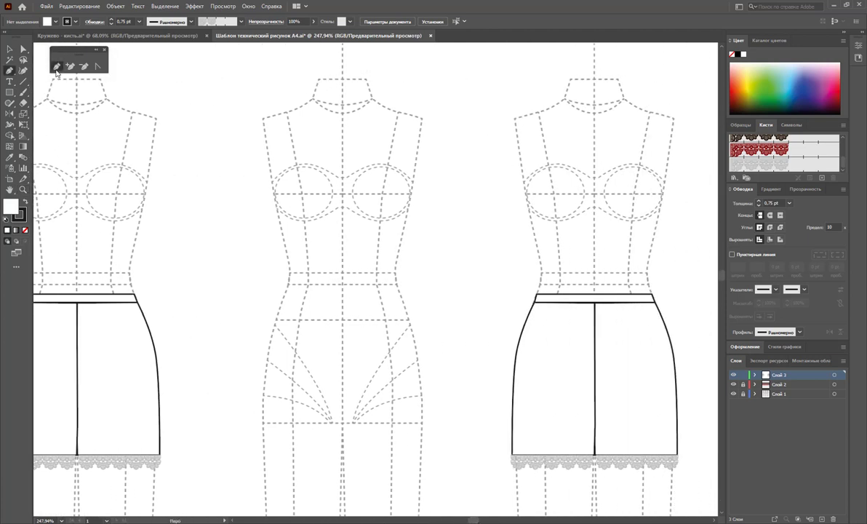
{"action": "left_click", "coordinate": [346, 208]}
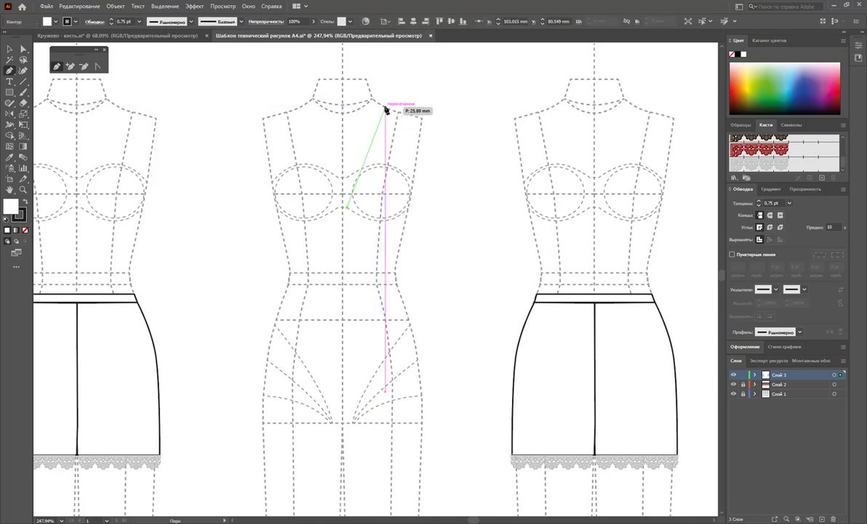
{"action": "left_click", "coordinate": [385, 109]}
{"action": "left_click", "coordinate": [418, 117]}
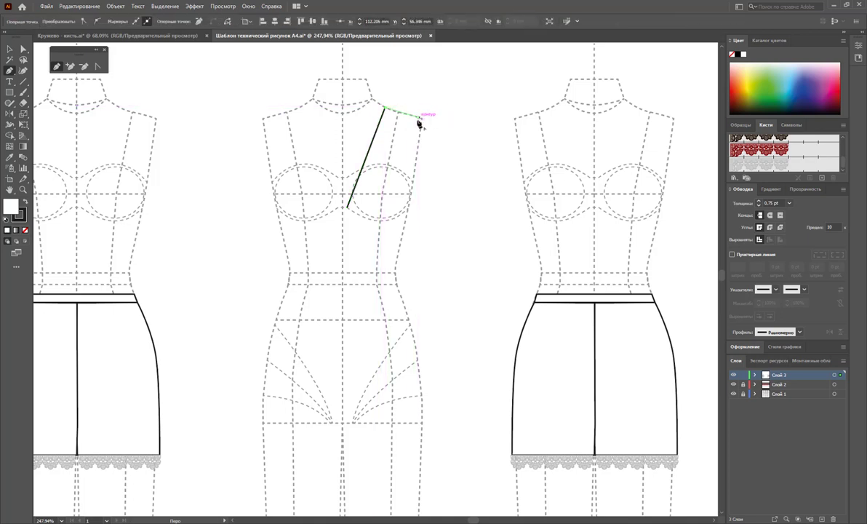
{"action": "left_click", "coordinate": [412, 195]}
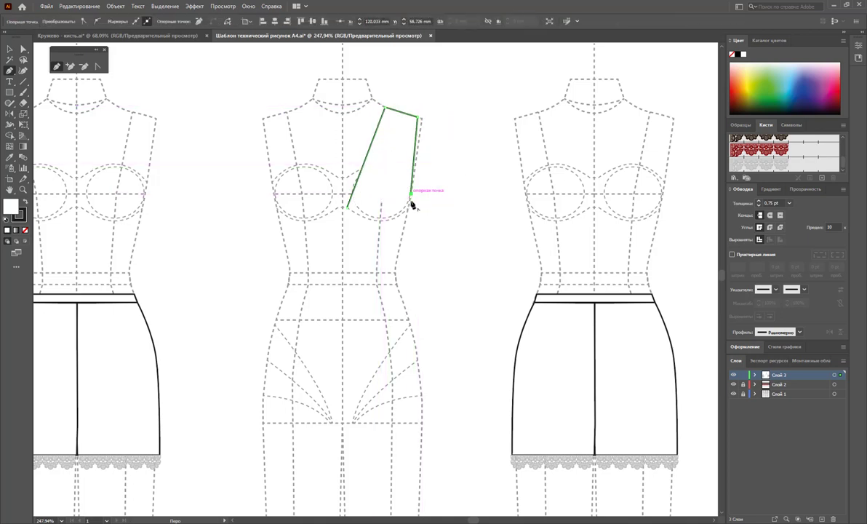
{"action": "left_click", "coordinate": [401, 276]}
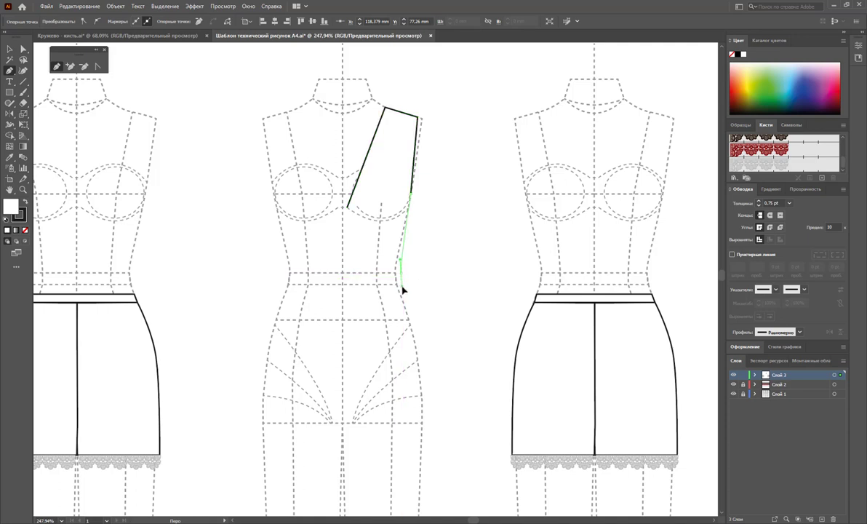
{"action": "left_click_drag", "start_coordinate": [403, 290], "coordinate": [403, 290]}
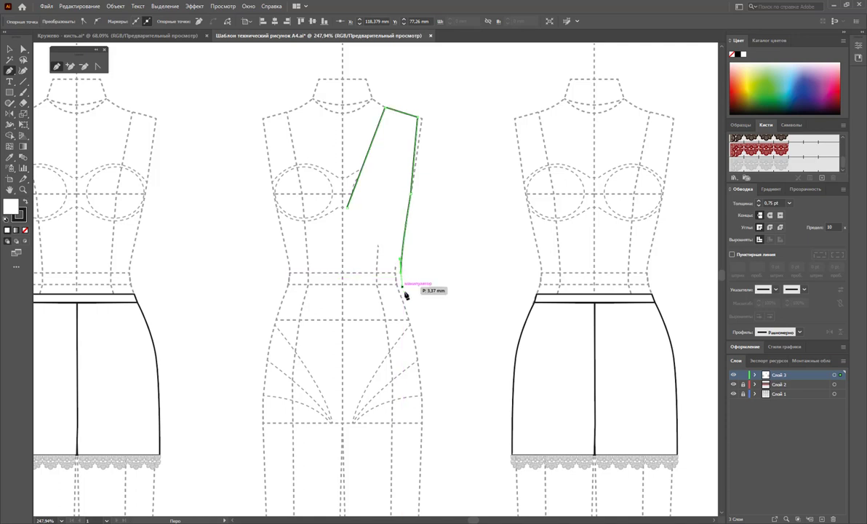
{"action": "left_click", "coordinate": [420, 340]}
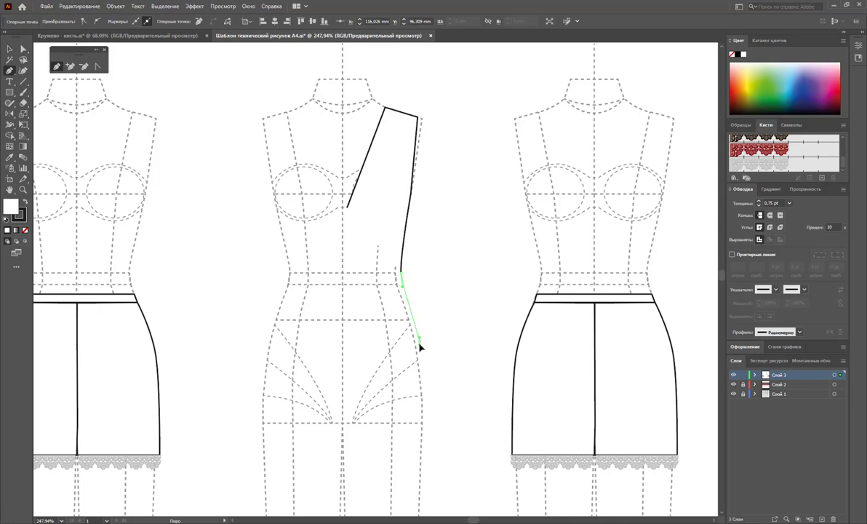
{"action": "left_click", "coordinate": [343, 341]}
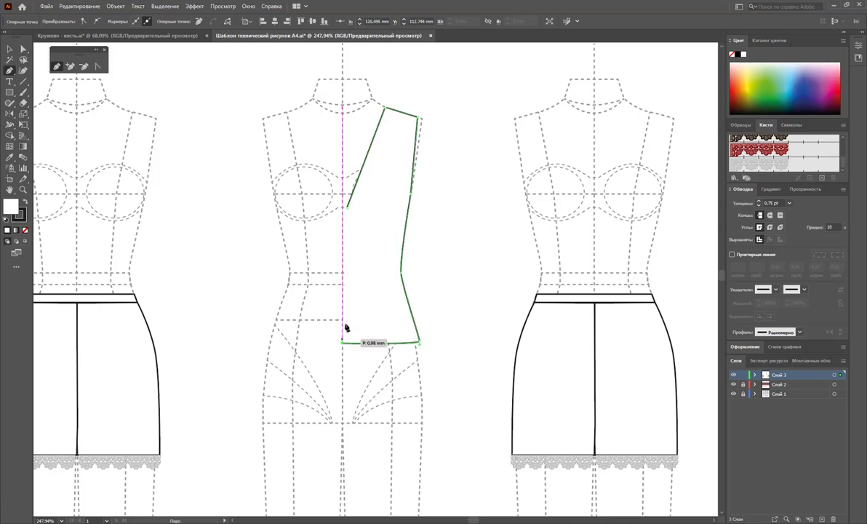
{"action": "left_click", "coordinate": [344, 211]}
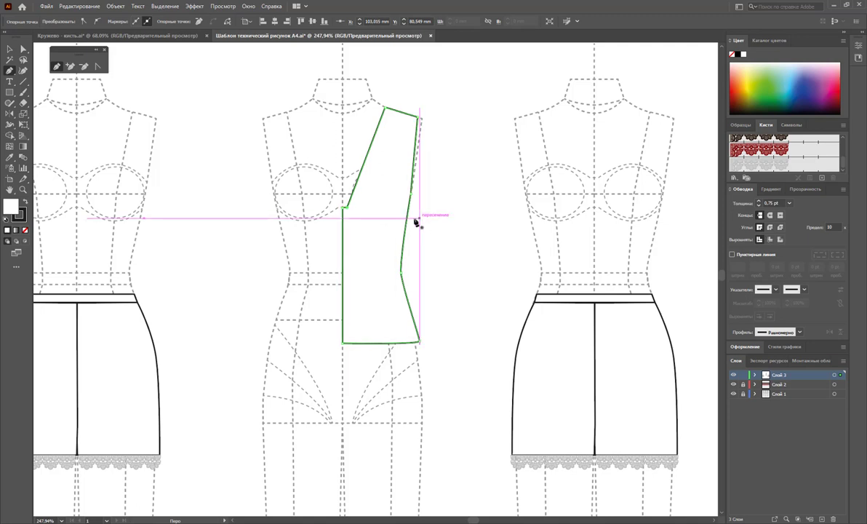
{"action": "left_click", "coordinate": [21, 49]}
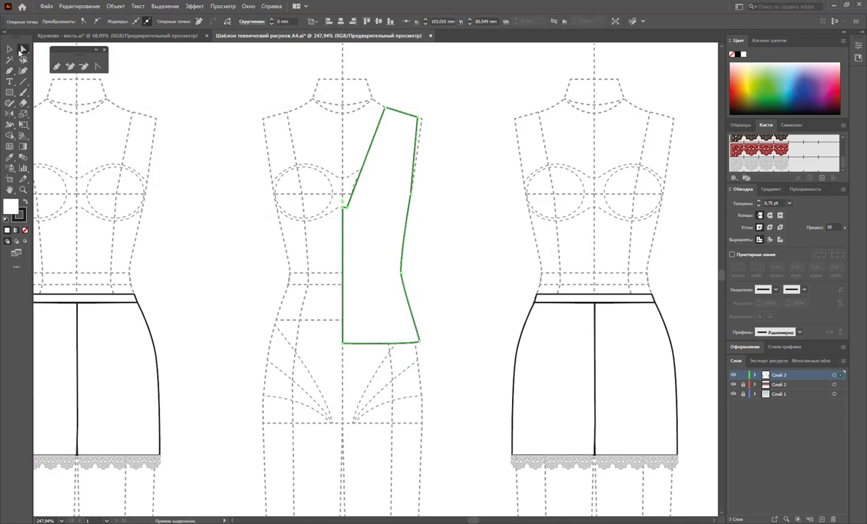
{"action": "left_click", "coordinate": [10, 49]}
{"action": "left_click", "coordinate": [440, 128]}
{"action": "left_click_drag", "start_coordinate": [449, 89], "coordinate": [410, 151]}
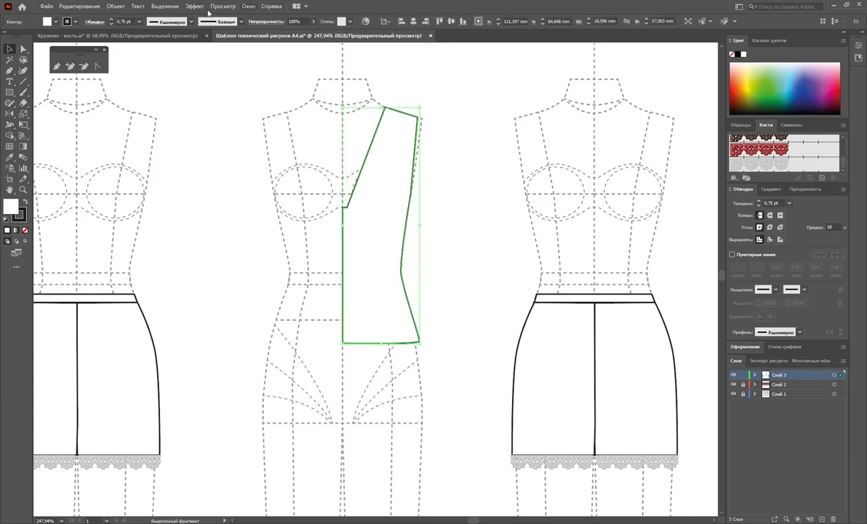
Step: Mirror a copy of the bodice half to the left to complete the top
{"action": "left_click", "coordinate": [8, 114]}
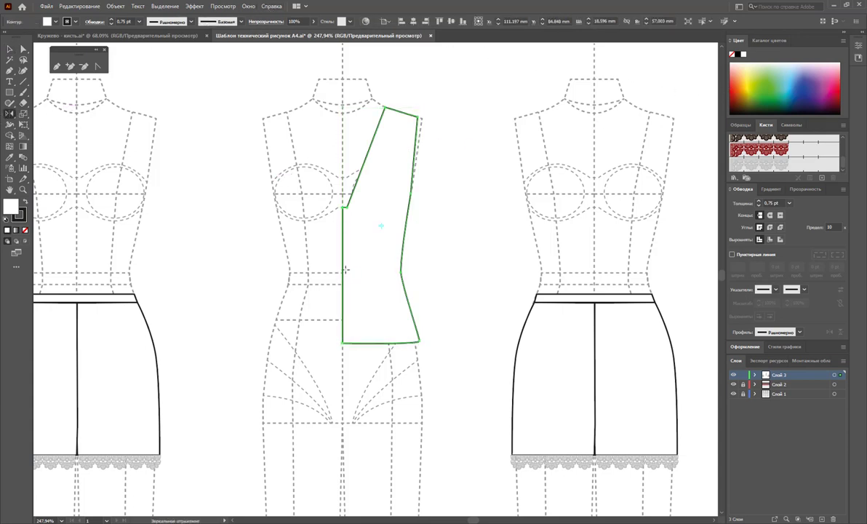
{"action": "left_click_drag", "start_coordinate": [377, 275], "coordinate": [253, 271]}
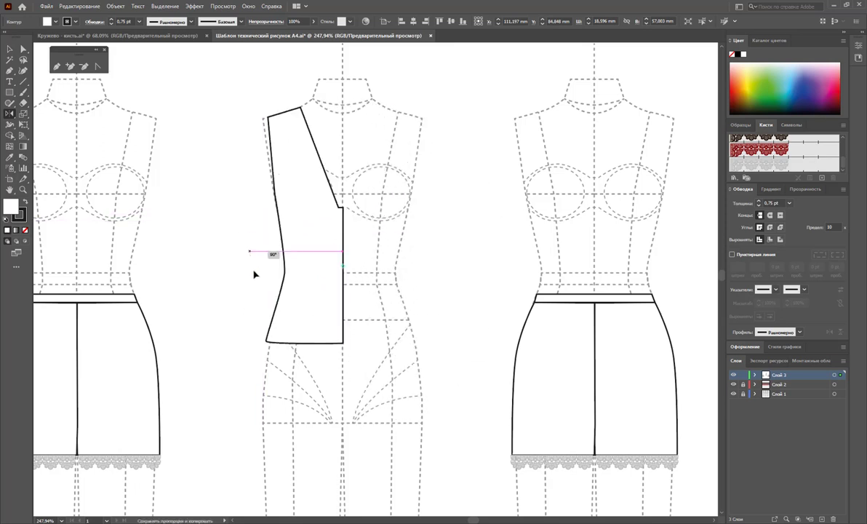
{"action": "left_click_drag", "start_coordinate": [254, 273], "coordinate": [253, 273]}
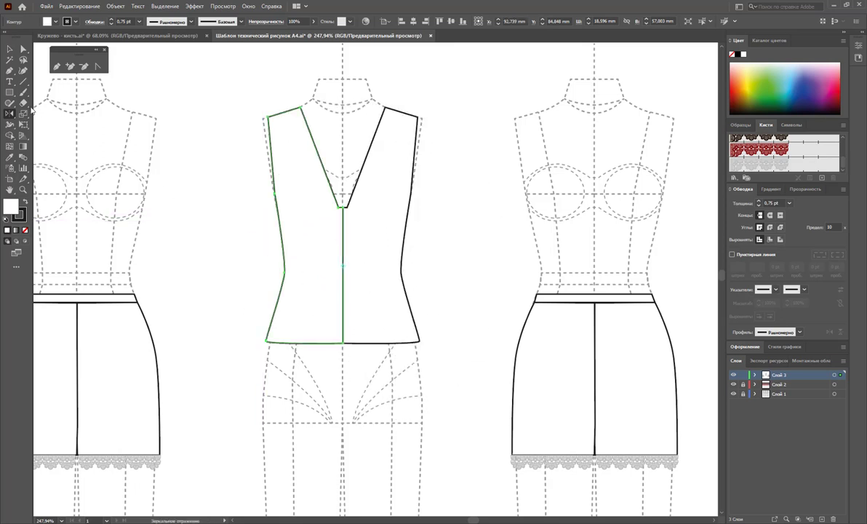
{"action": "left_click", "coordinate": [9, 49]}
{"action": "left_click", "coordinate": [462, 255]}
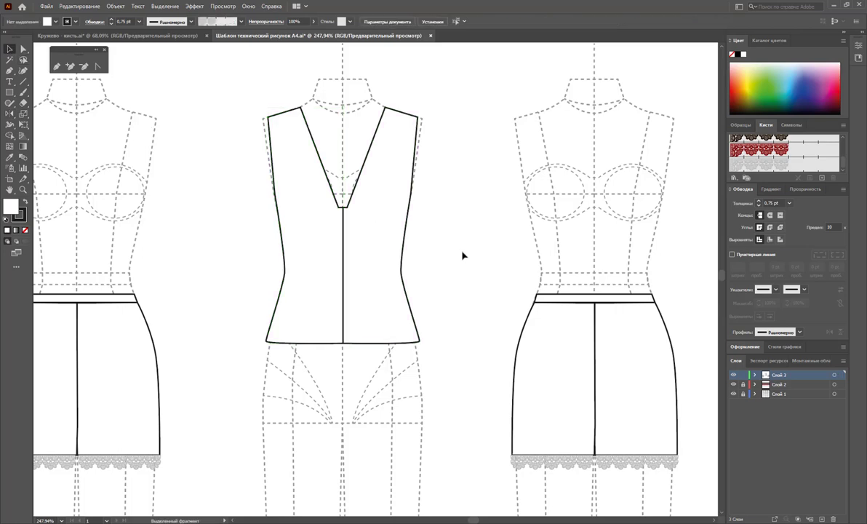
Step: Select the top, show the Pathfinder panel, then deselect
{"action": "left_click", "coordinate": [282, 284]}
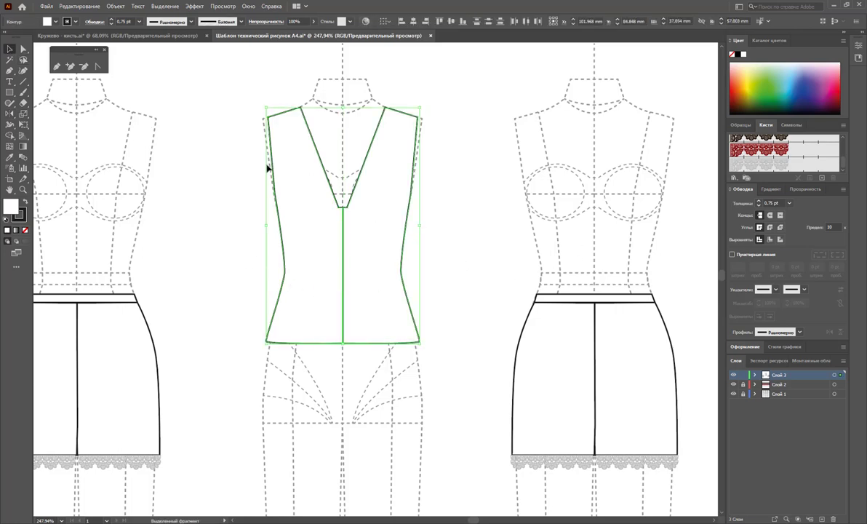
{"action": "left_click", "coordinate": [249, 6]}
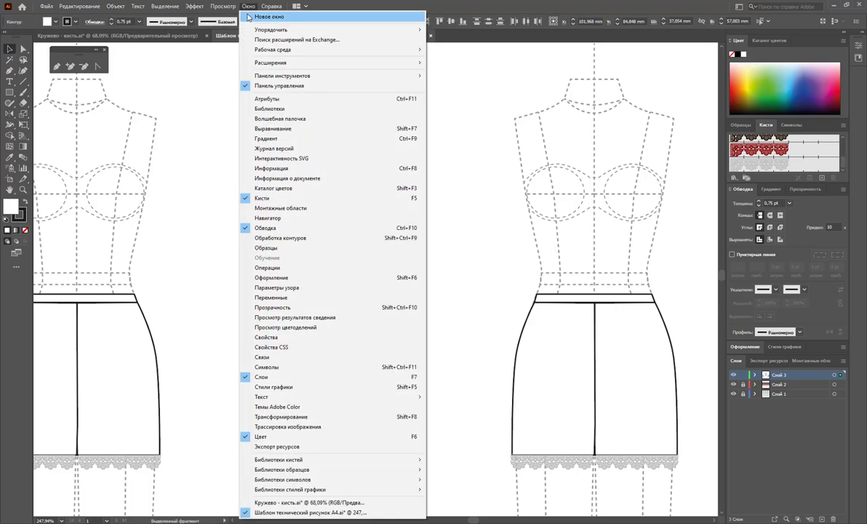
{"action": "left_click", "coordinate": [314, 238]}
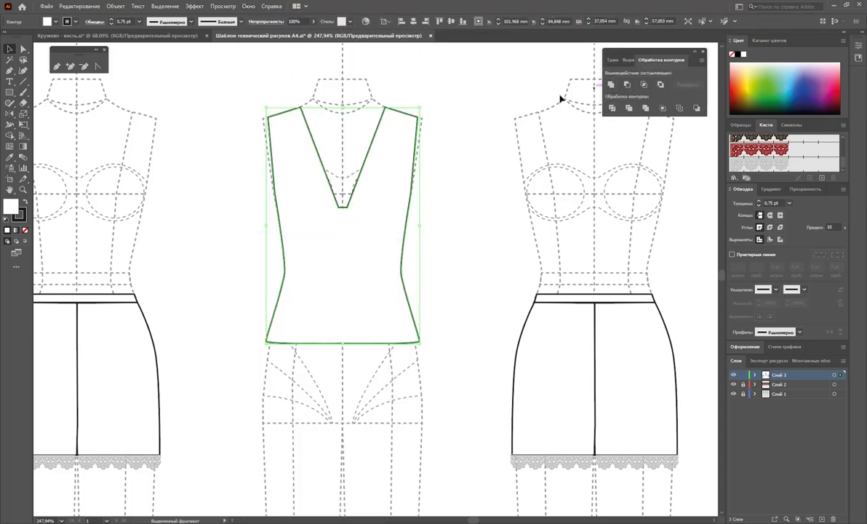
{"action": "left_click", "coordinate": [476, 99]}
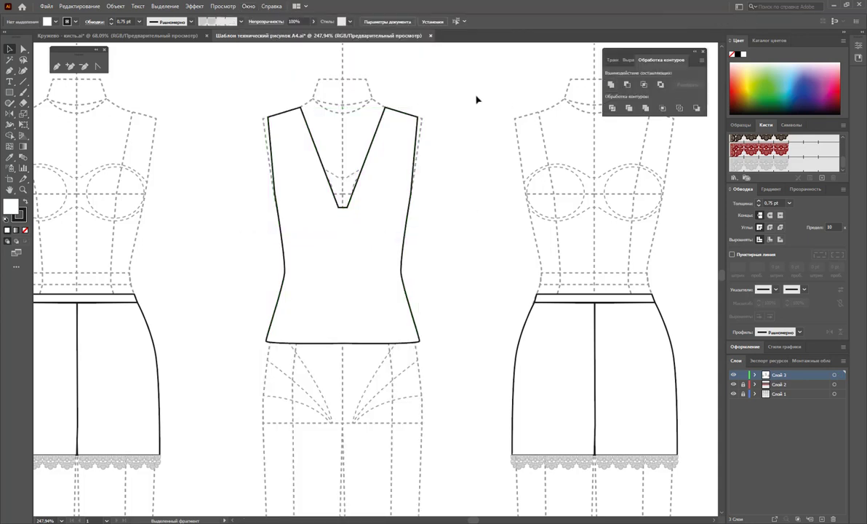
Step: Draw a line along the right V-neck edge and give it the grey lace brush at 0.5 pt
{"action": "left_click", "coordinate": [23, 82]}
{"action": "left_click_drag", "start_coordinate": [383, 108], "coordinate": [347, 206]}
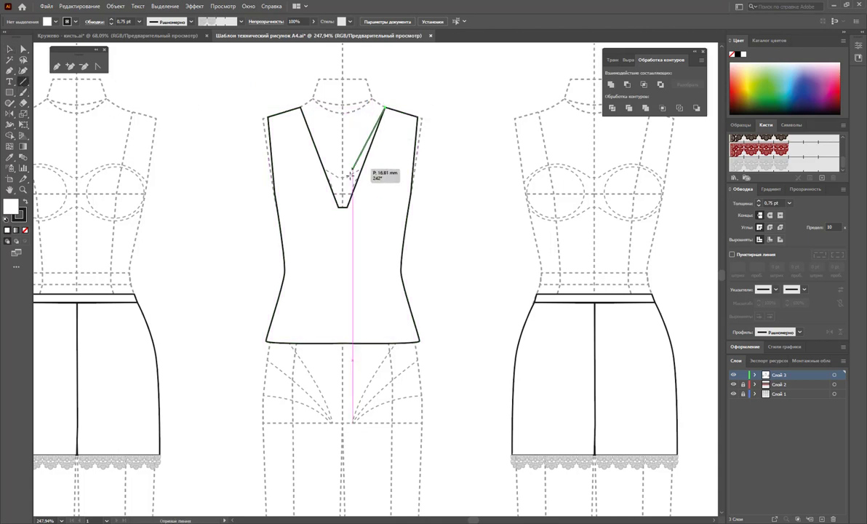
{"action": "left_click", "coordinate": [783, 168]}
{"action": "left_click", "coordinate": [763, 169]}
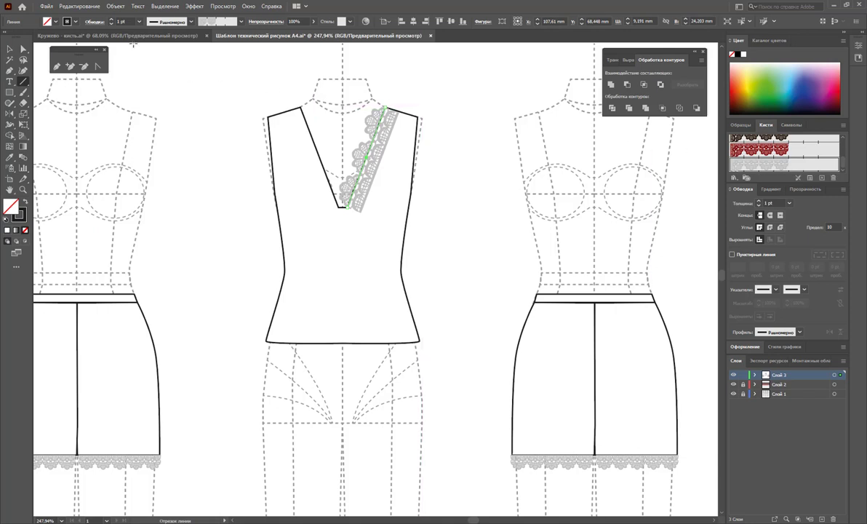
{"action": "left_click", "coordinate": [140, 23]}
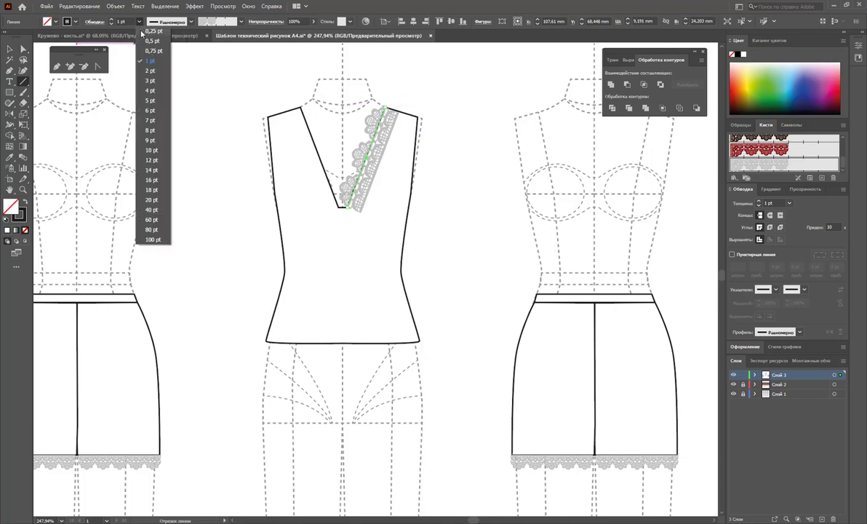
{"action": "left_click", "coordinate": [149, 41]}
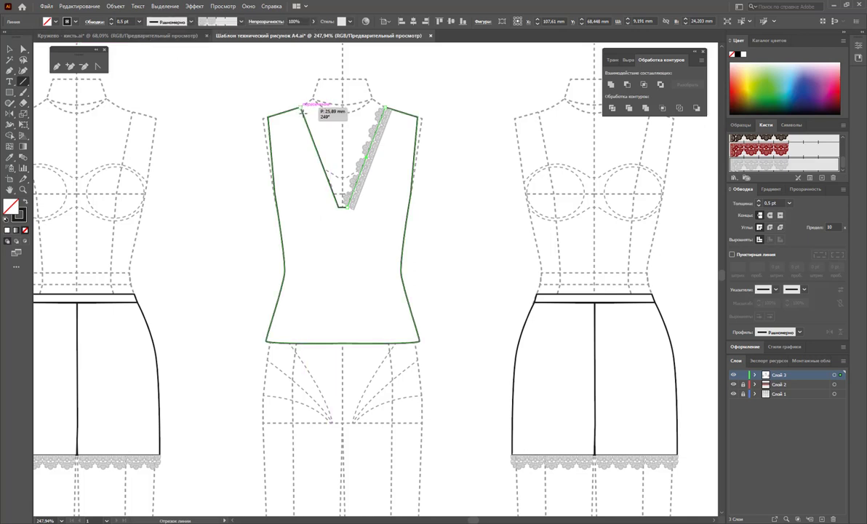
Step: Mirror the right lace line onto the left neckline edge with the Reflect tool
{"action": "left_click_drag", "start_coordinate": [301, 108], "coordinate": [344, 207]}
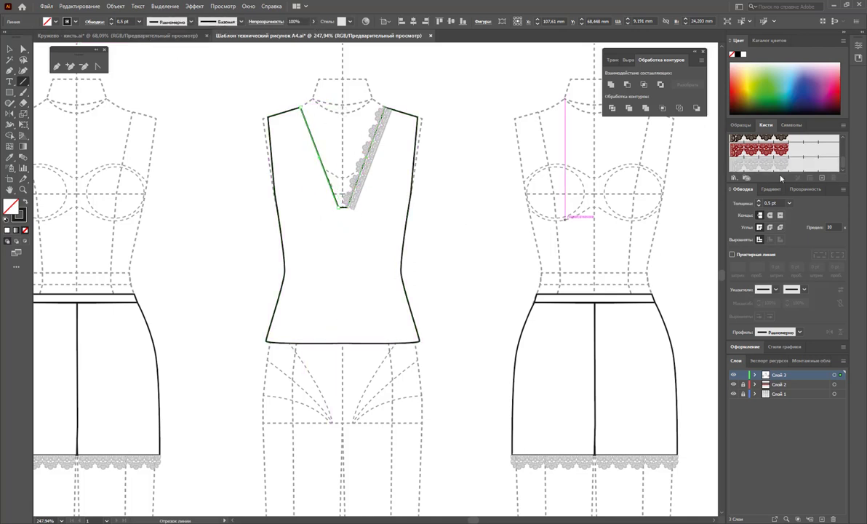
{"action": "left_click", "coordinate": [747, 167]}
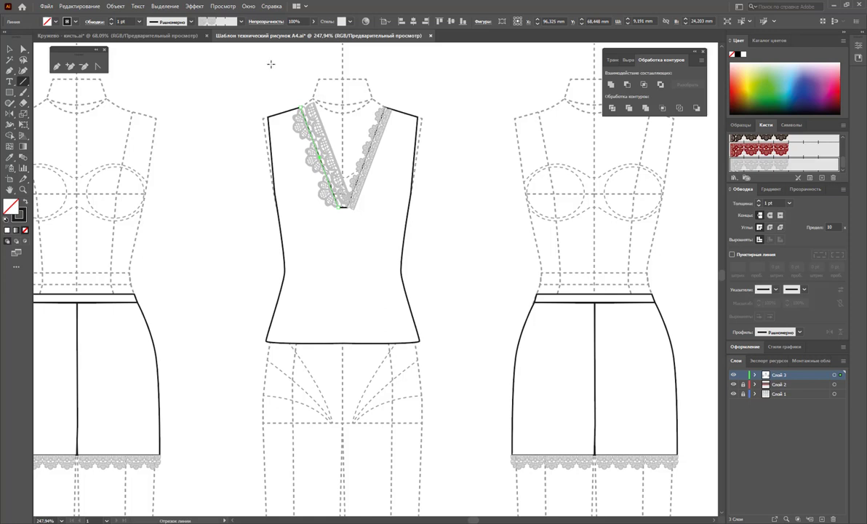
{"action": "key", "text": "ctrl+z"}
{"action": "left_click", "coordinate": [10, 50]}
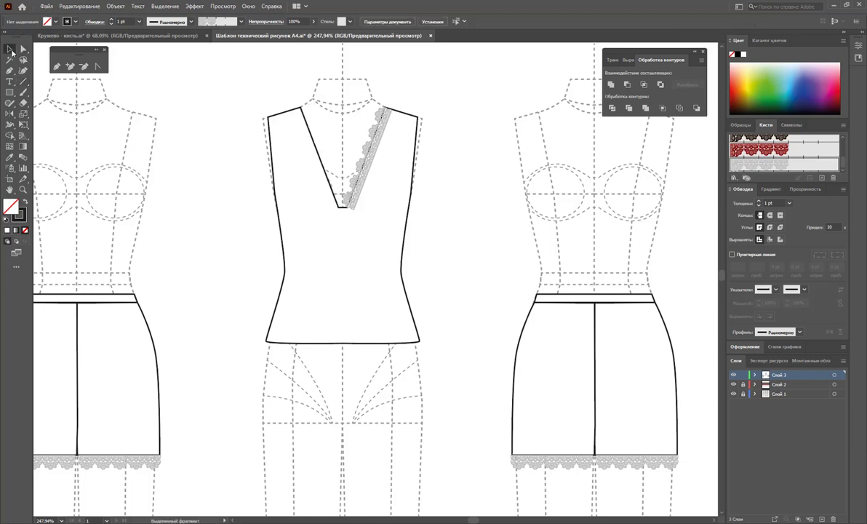
{"action": "left_click", "coordinate": [373, 152]}
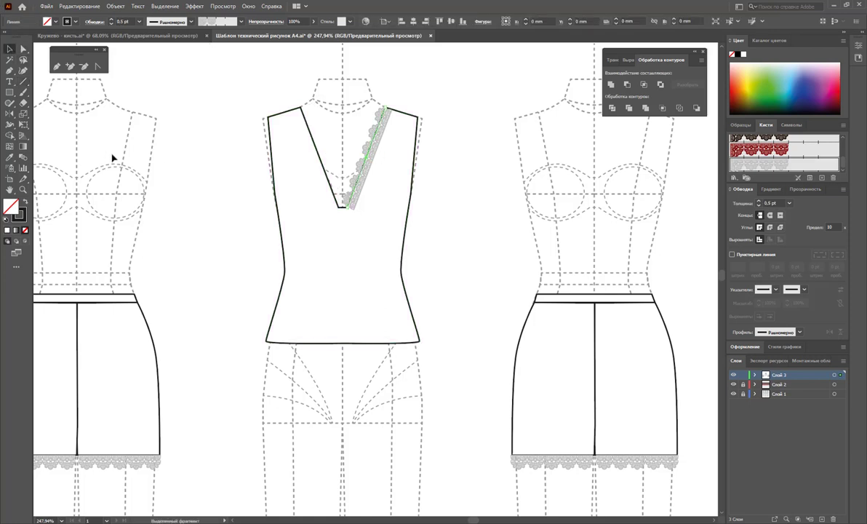
{"action": "left_click", "coordinate": [10, 114]}
{"action": "left_click_drag", "start_coordinate": [361, 138], "coordinate": [297, 134]}
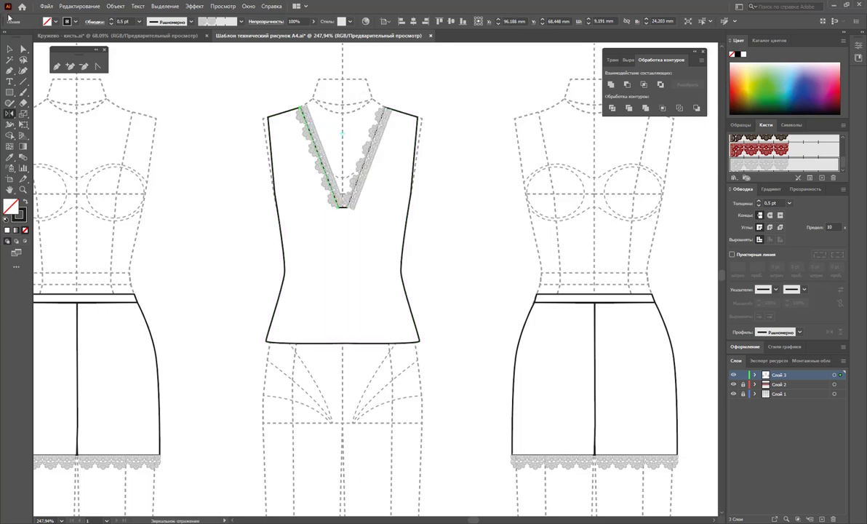
Step: Drag the two lace brush tiles out onto the canvas
{"action": "left_click", "coordinate": [10, 50]}
{"action": "left_click", "coordinate": [349, 135]}
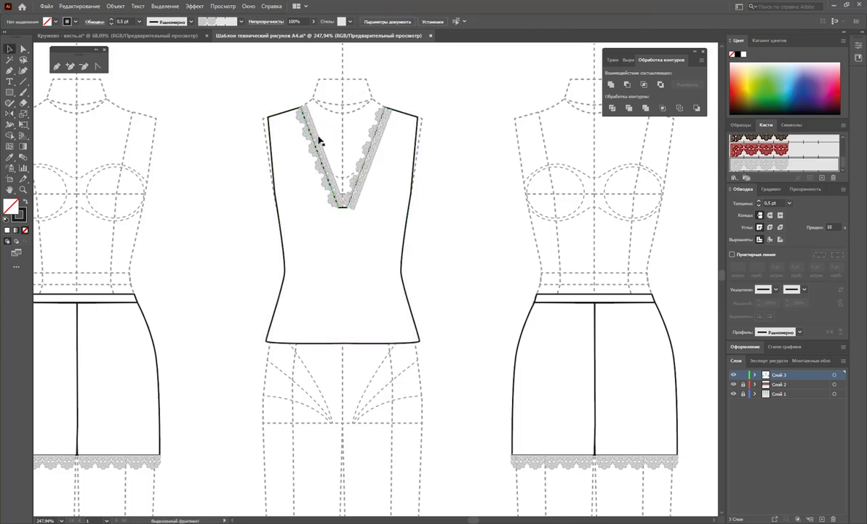
{"action": "left_click", "coordinate": [315, 142]}
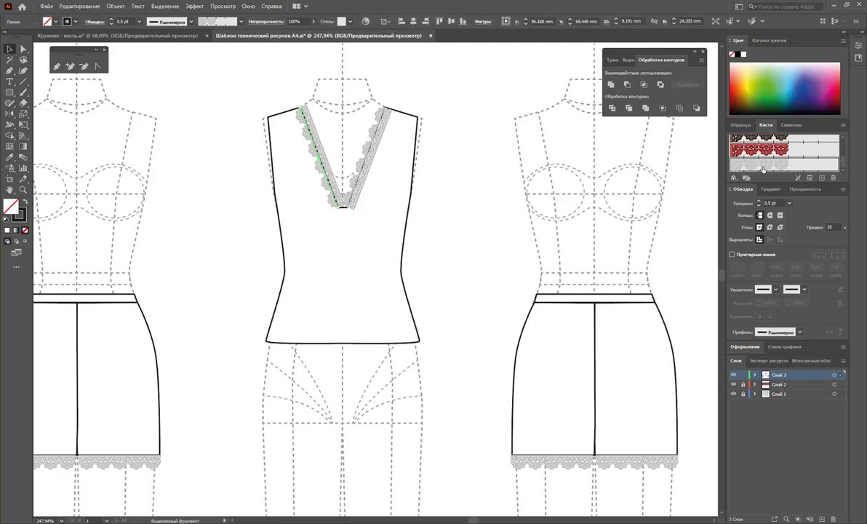
{"action": "left_click_drag", "start_coordinate": [523, 129], "coordinate": [509, 107]}
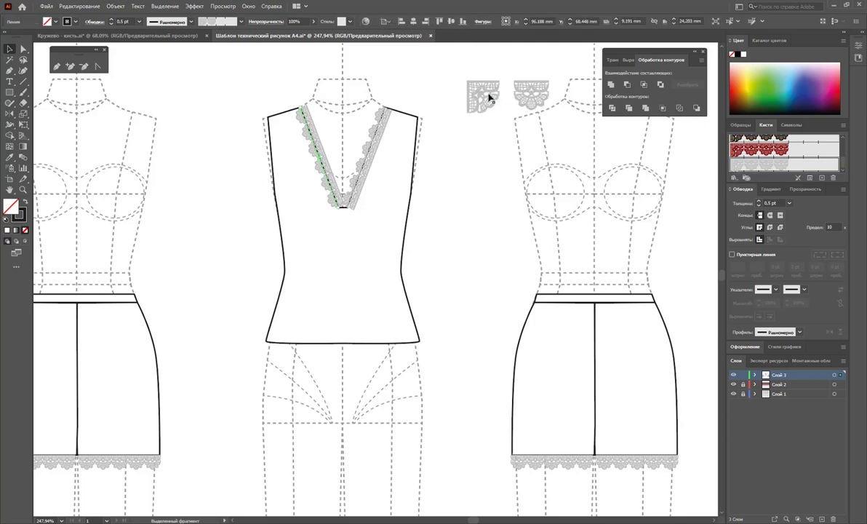
Step: Ungroup the lace tiles and rotate the fan-edged tile so its scalloped edge faces up
{"action": "right_click", "coordinate": [489, 95]}
{"action": "left_click", "coordinate": [509, 167]}
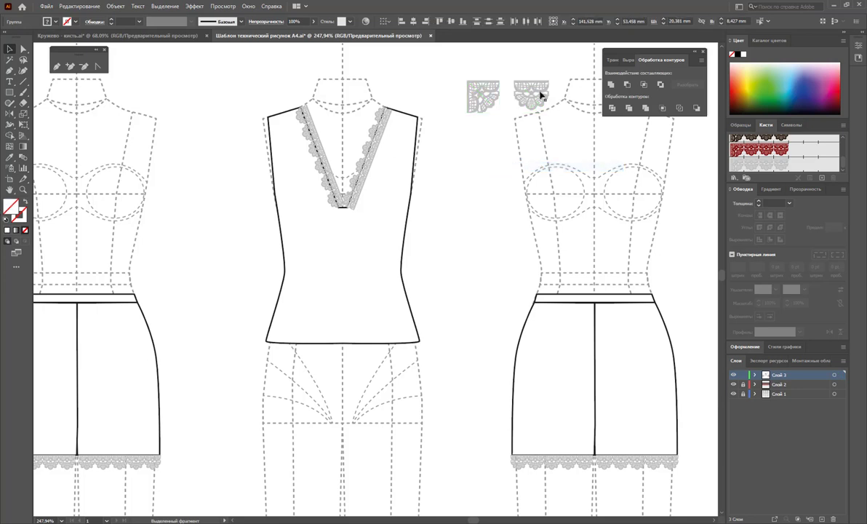
{"action": "left_click_drag", "start_coordinate": [541, 95], "coordinate": [481, 176]}
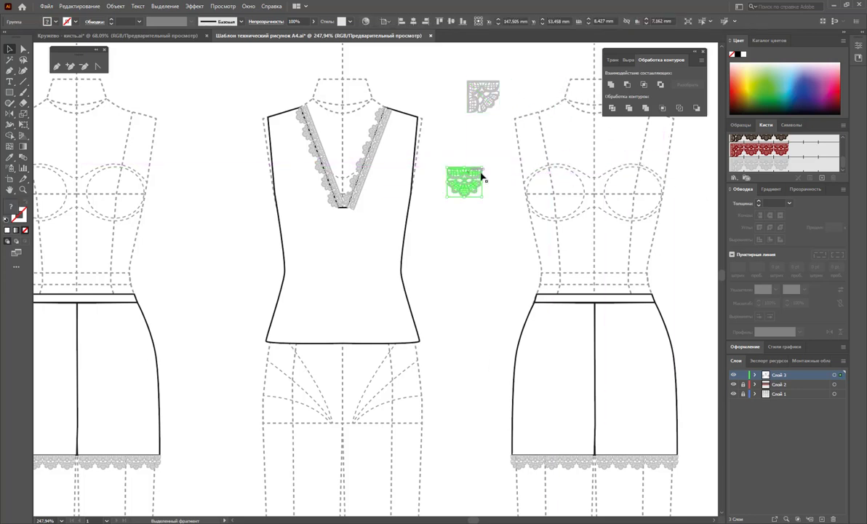
{"action": "mouse_move", "coordinate": [483, 164]}
{"action": "left_mouse_down"}
{"action": "mouse_move", "coordinate": [440, 191]}
{"action": "mouse_move", "coordinate": [754, 169]}
{"action": "left_mouse_up"}
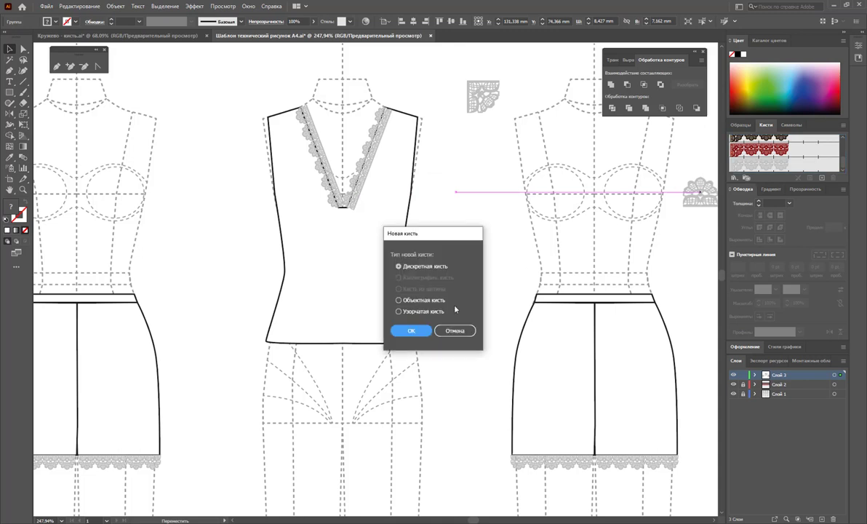
Step: Create pattern brush 'Узорчатая кисть 1' from the fan tile, setting its outer corner tile
{"action": "left_click", "coordinate": [406, 312]}
{"action": "left_click", "coordinate": [412, 330]}
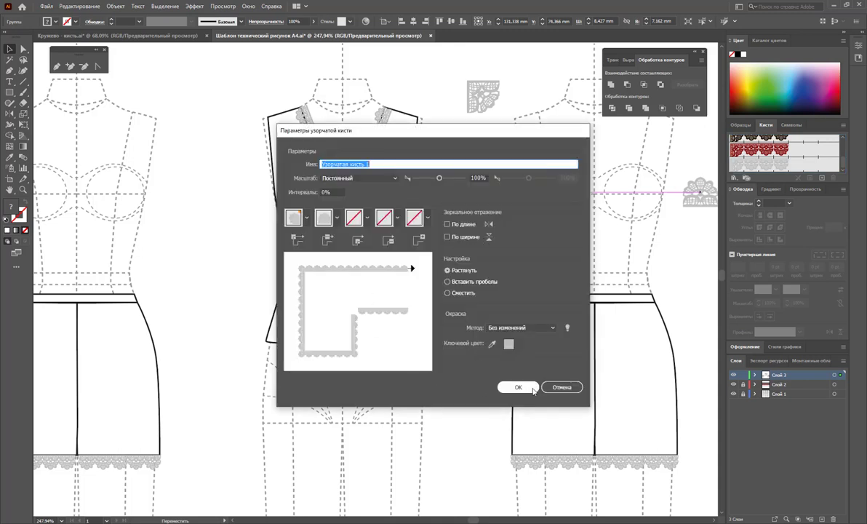
{"action": "left_click", "coordinate": [298, 224]}
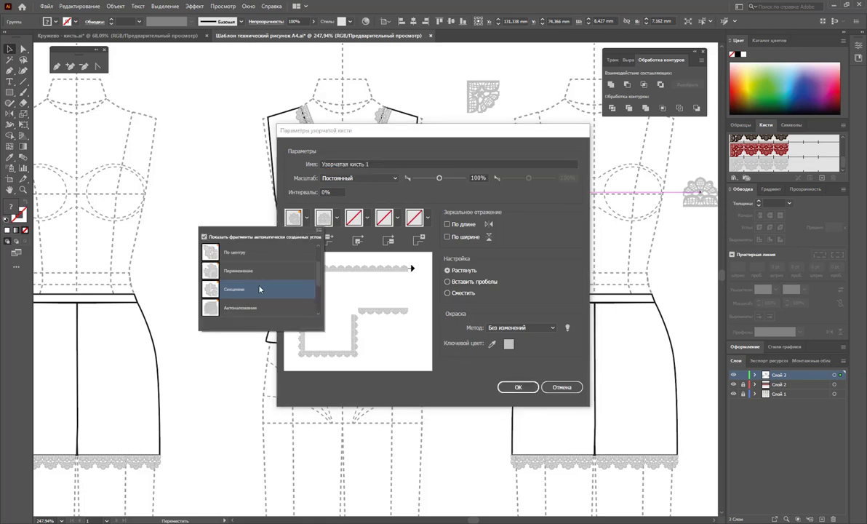
{"action": "left_click", "coordinate": [452, 376]}
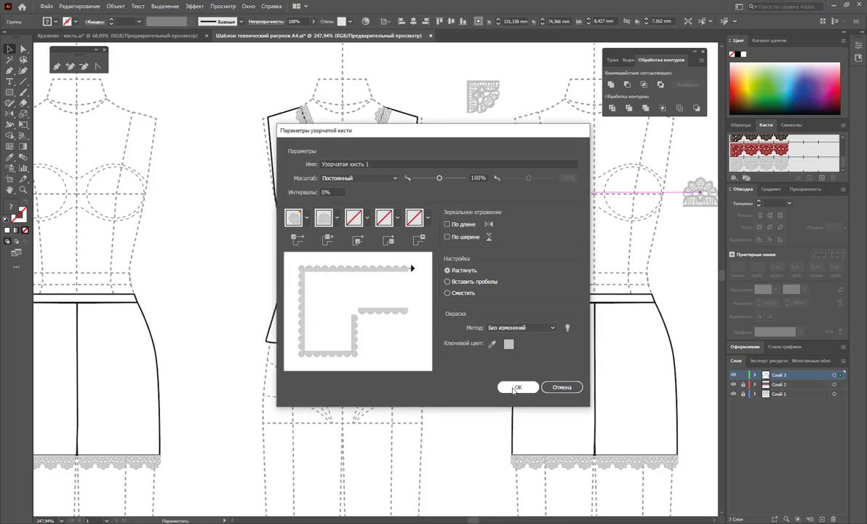
{"action": "left_click", "coordinate": [518, 386]}
{"action": "left_click", "coordinate": [477, 261]}
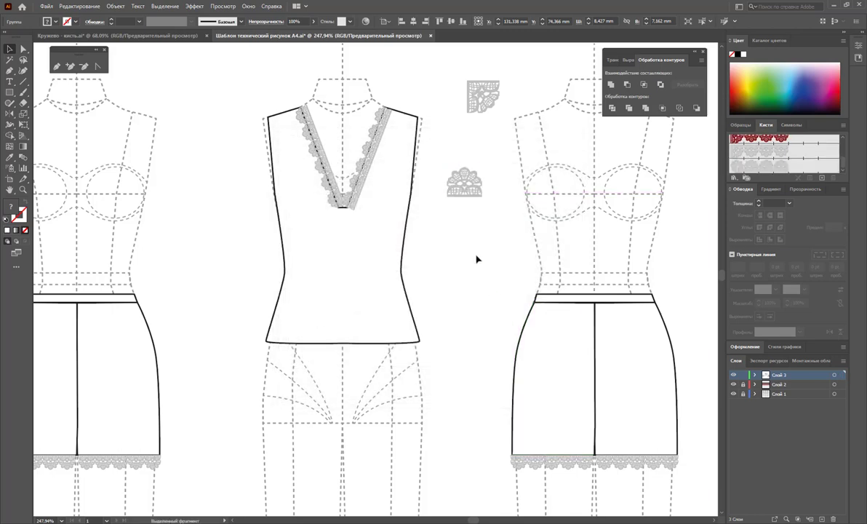
Step: Delete the loose lace tiles and apply the new lace brush to the left neckline
{"action": "left_click_drag", "start_coordinate": [476, 218], "coordinate": [456, 83]}
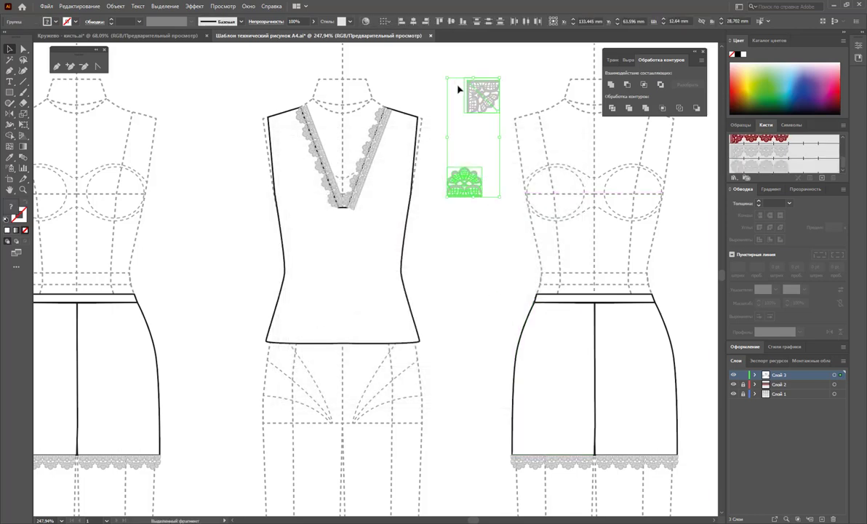
{"action": "key", "text": "Delete"}
{"action": "left_click", "coordinate": [314, 137]}
{"action": "left_click", "coordinate": [743, 170]}
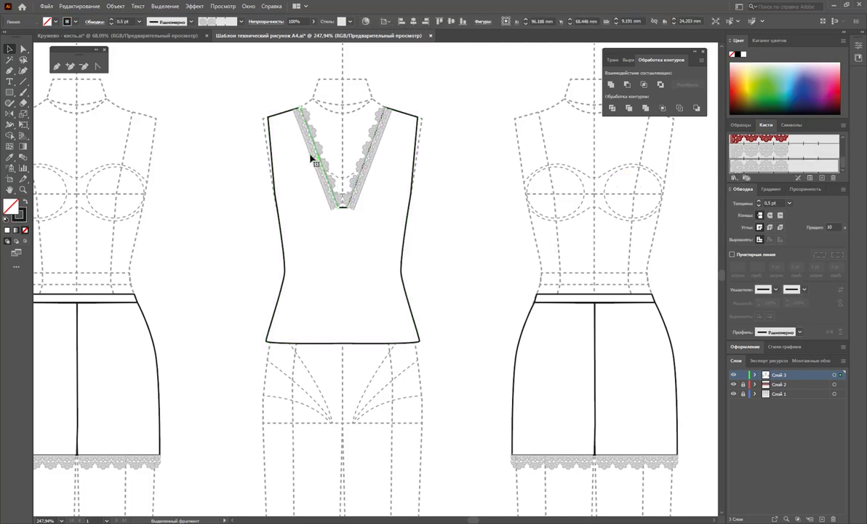
{"action": "left_click", "coordinate": [362, 203]}
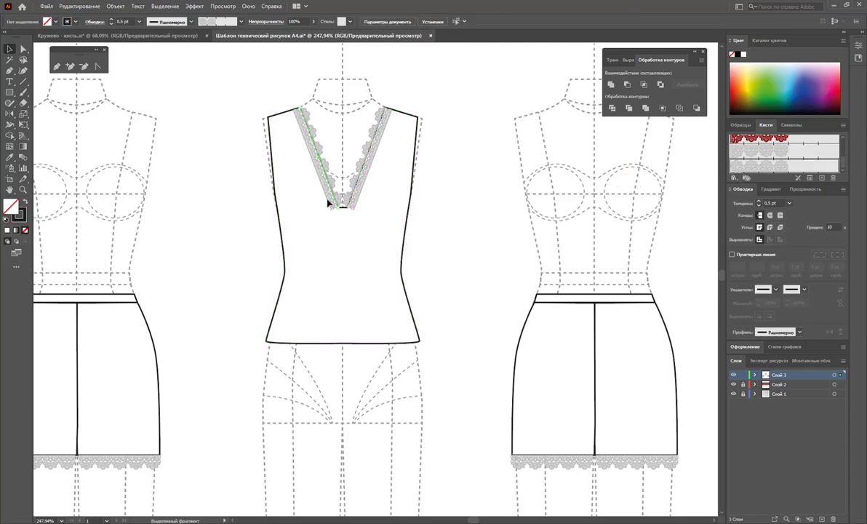
Step: Nudge the left and right lace paths so they meet at the V's point
{"action": "left_click", "coordinate": [328, 203]}
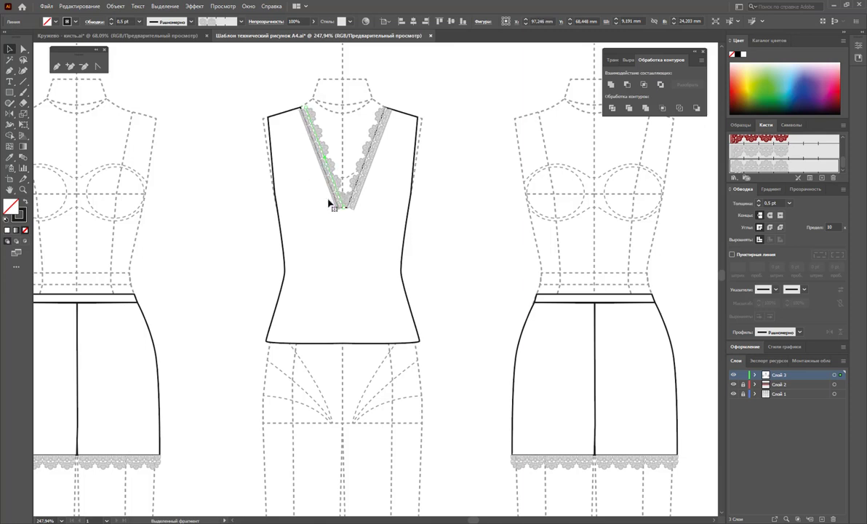
{"action": "key", "text": "Right"}
{"action": "key", "text": "Right"}
{"action": "left_click_drag", "start_coordinate": [328, 203], "coordinate": [333, 198]}
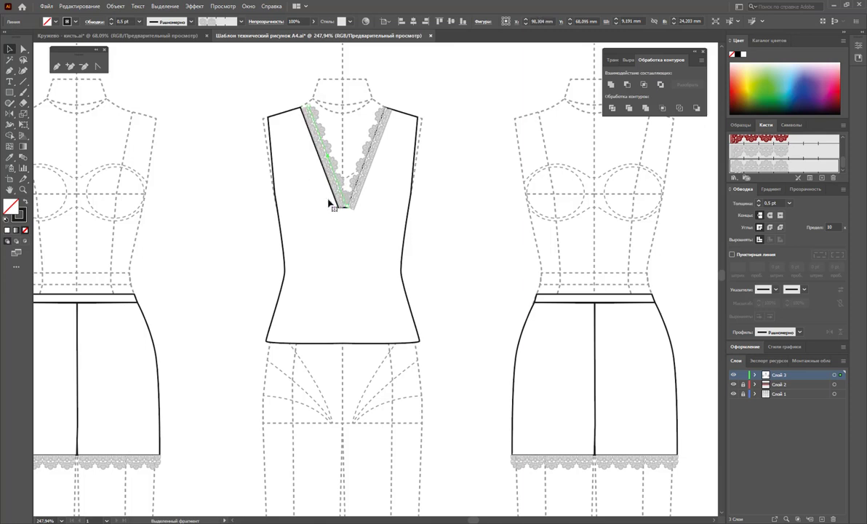
{"action": "left_click", "coordinate": [407, 183]}
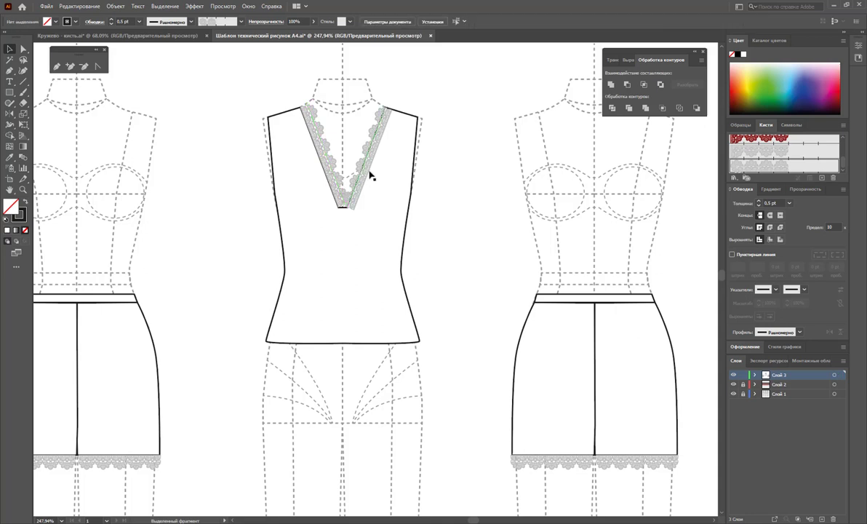
{"action": "left_click", "coordinate": [388, 183]}
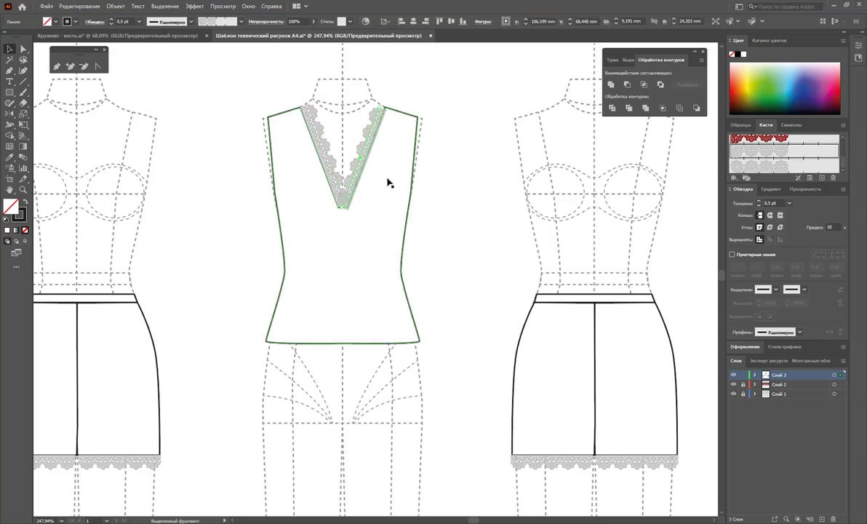
{"action": "key", "text": "Up"}
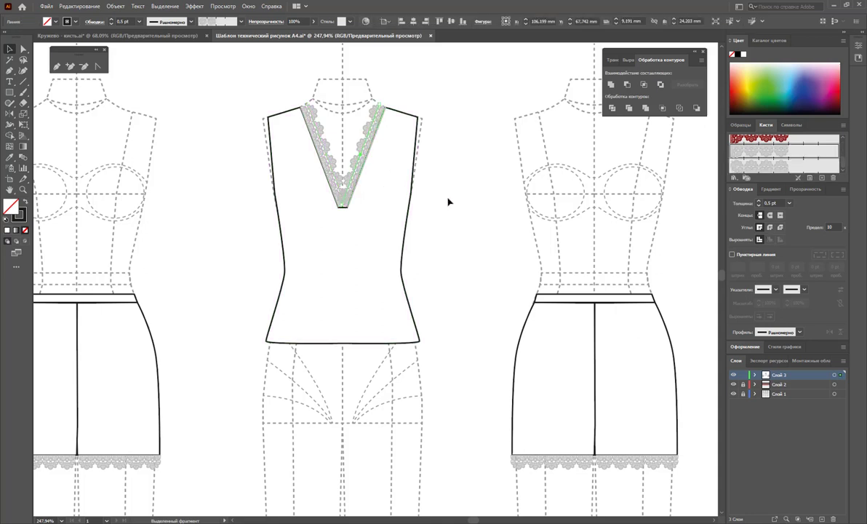
{"action": "left_click", "coordinate": [167, 168]}
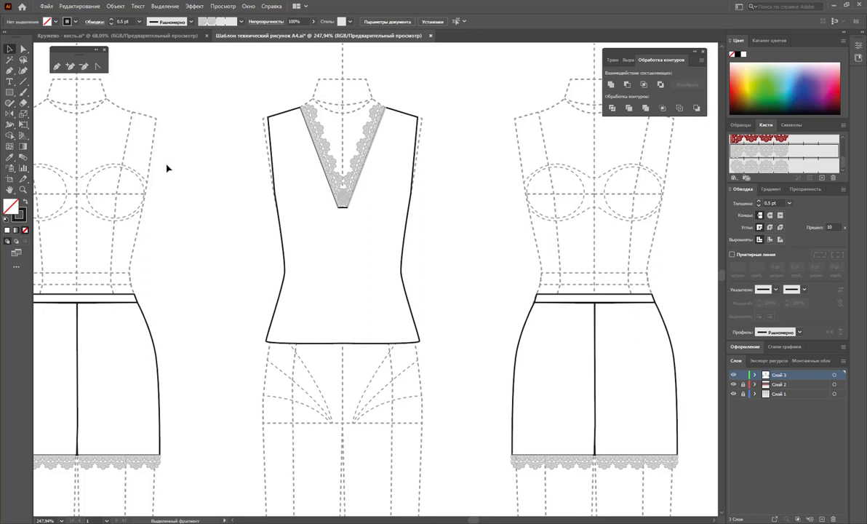
Step: Trace both V-neck edges with the Pencil over the lace
{"action": "left_click", "coordinate": [69, 66]}
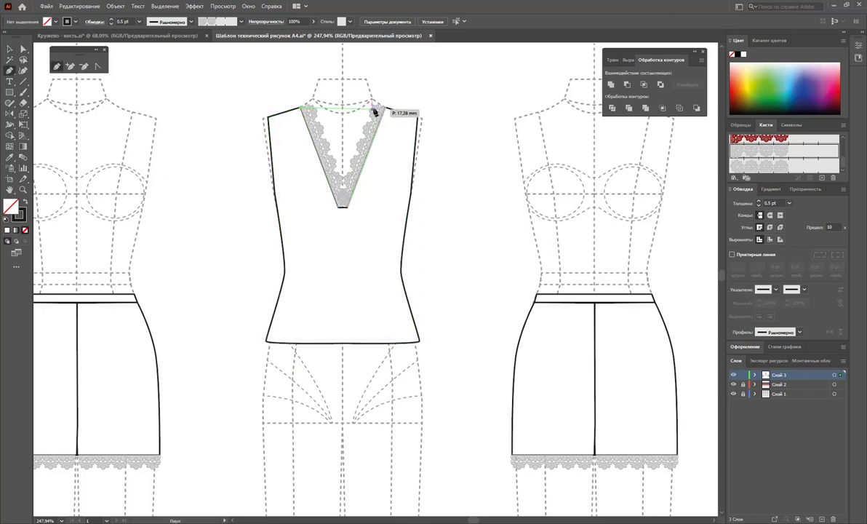
{"action": "left_click_drag", "start_coordinate": [374, 110], "coordinate": [354, 210]}
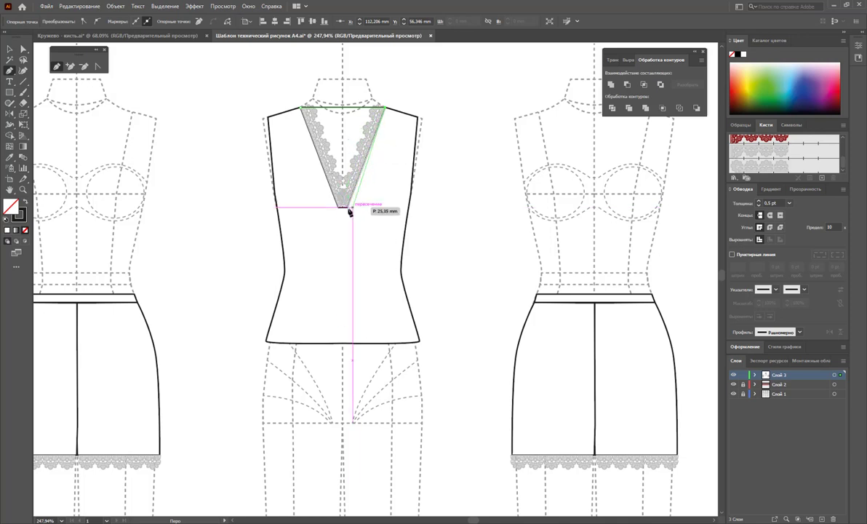
{"action": "left_click_drag", "start_coordinate": [342, 207], "coordinate": [303, 107]}
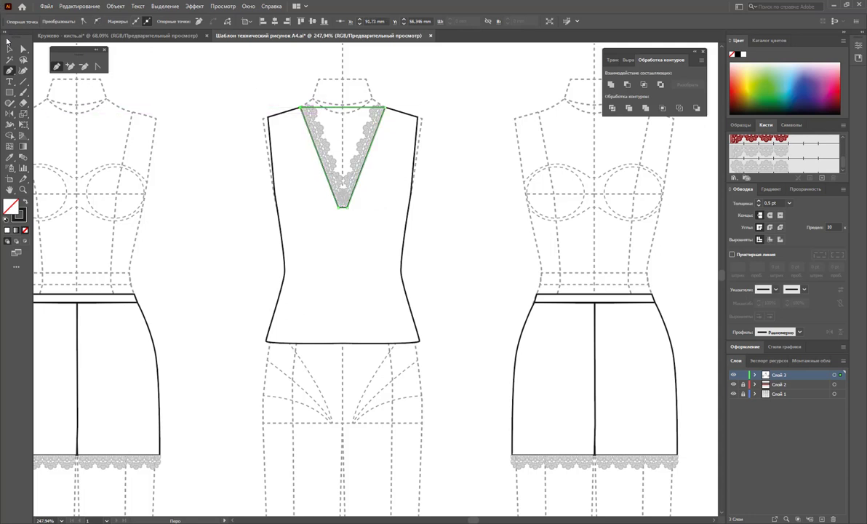
Step: Bring the traced neckline path forward and bend its right corner into a curve
{"action": "left_click", "coordinate": [10, 49]}
{"action": "left_click", "coordinate": [350, 87]}
{"action": "left_click", "coordinate": [335, 115]}
{"action": "right_click", "coordinate": [342, 105]}
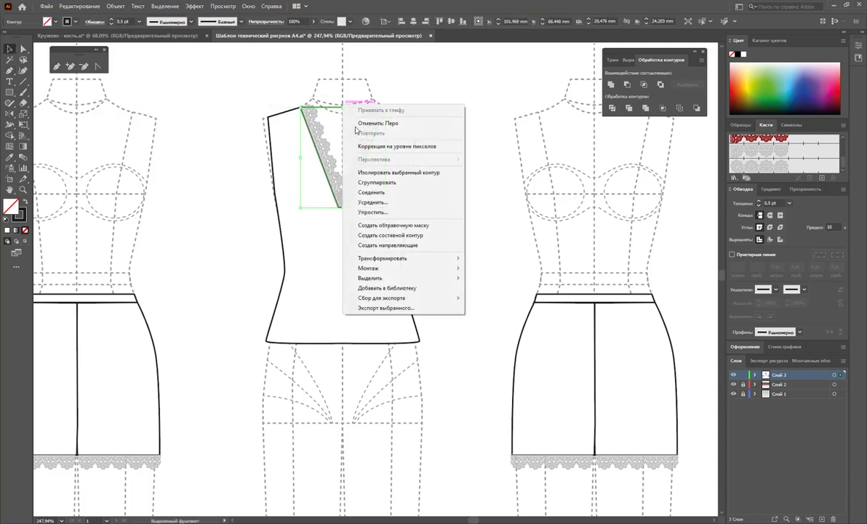
{"action": "mouse_move", "coordinate": [368, 268]}
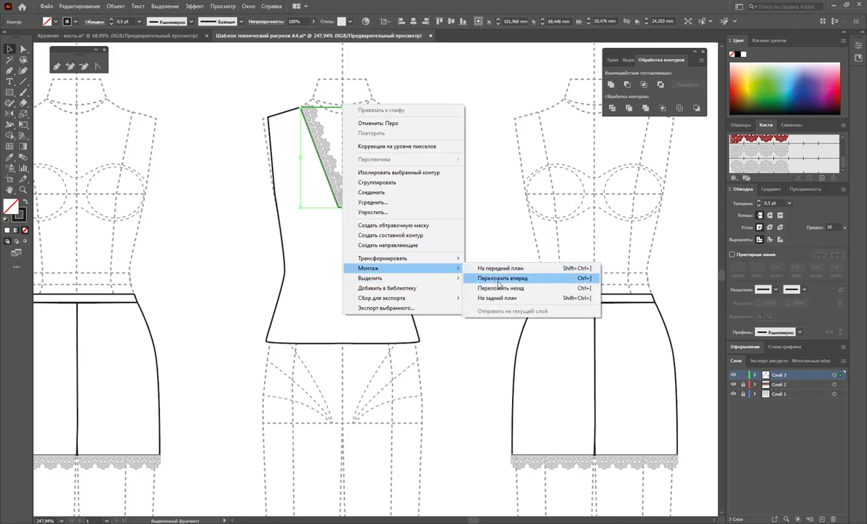
{"action": "left_click", "coordinate": [497, 297]}
{"action": "left_click", "coordinate": [98, 67]}
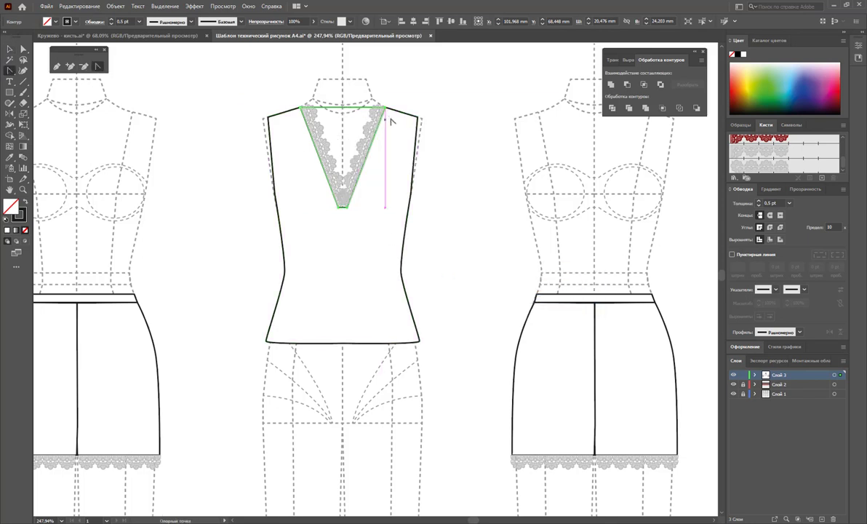
{"action": "left_click_drag", "start_coordinate": [386, 109], "coordinate": [445, 89]}
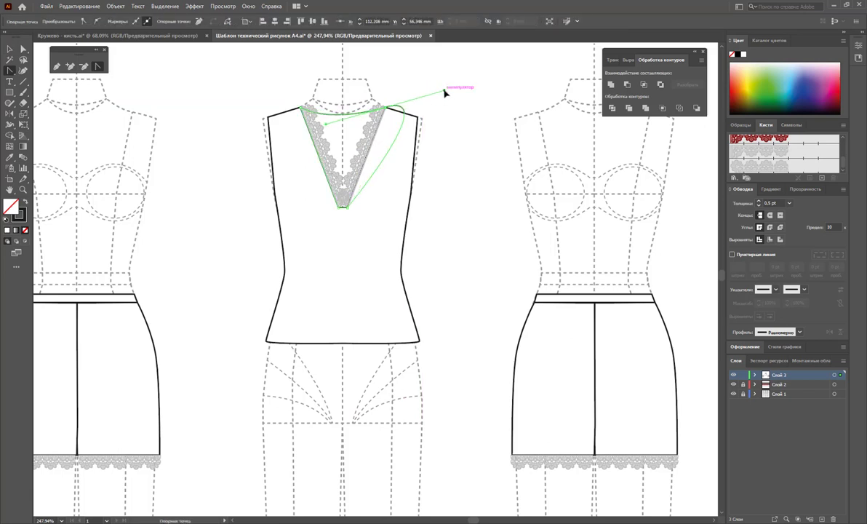
{"action": "left_click", "coordinate": [10, 49]}
Step: Draw a curved Pen path along the neckline from shoulder to shoulder
{"action": "left_click", "coordinate": [139, 91]}
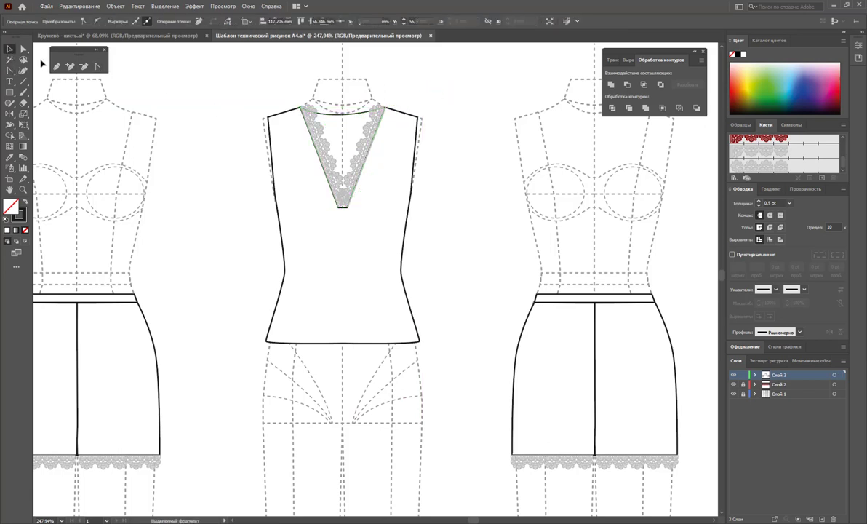
{"action": "left_click", "coordinate": [56, 67]}
{"action": "left_click", "coordinate": [302, 109]}
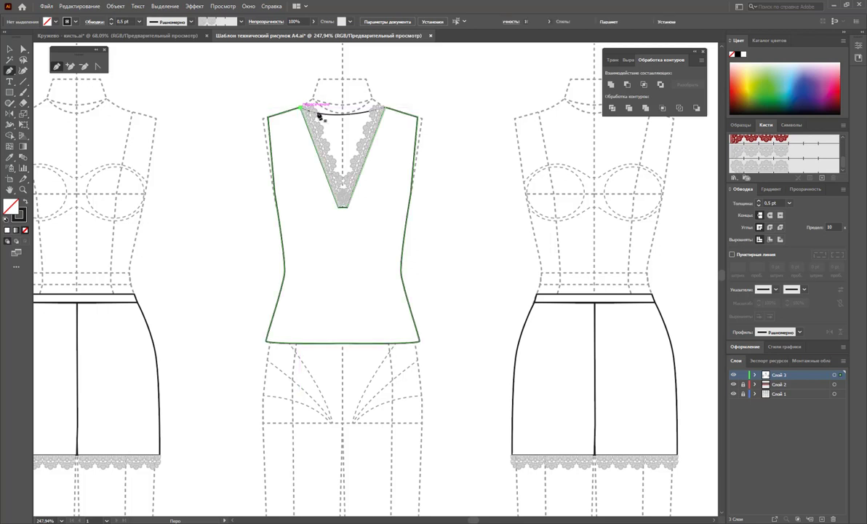
{"action": "left_click", "coordinate": [386, 109]}
{"action": "left_click_drag", "start_coordinate": [387, 110], "coordinate": [442, 92]}
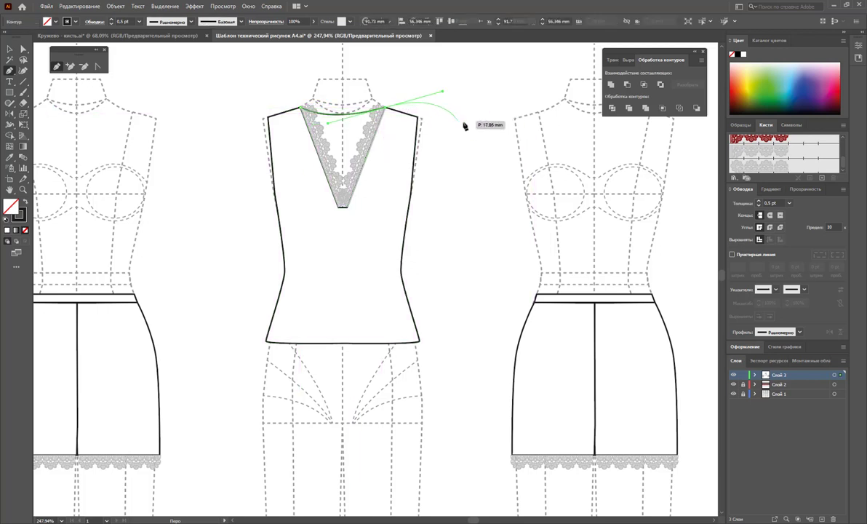
{"action": "left_click", "coordinate": [10, 48]}
Step: Give the curved neckline the lace brush at 0.5 pt stroke
{"action": "left_click", "coordinate": [443, 111]}
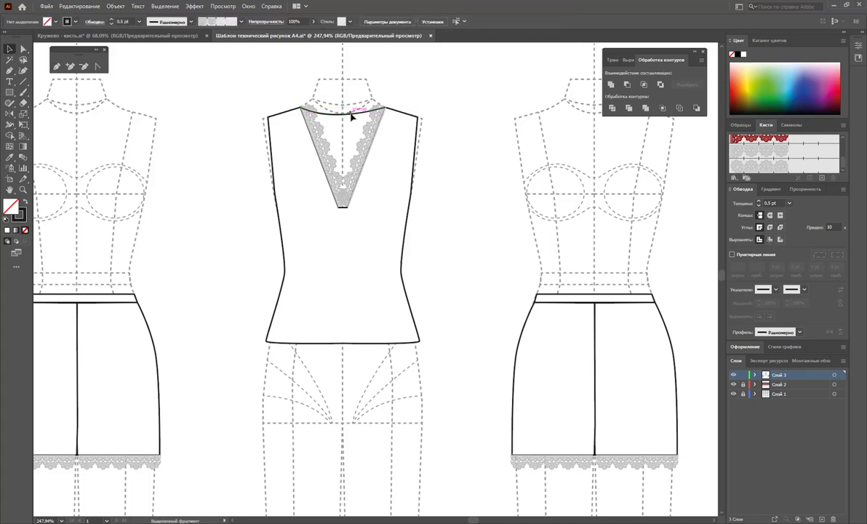
{"action": "left_click", "coordinate": [350, 185]}
{"action": "left_click", "coordinate": [753, 169]}
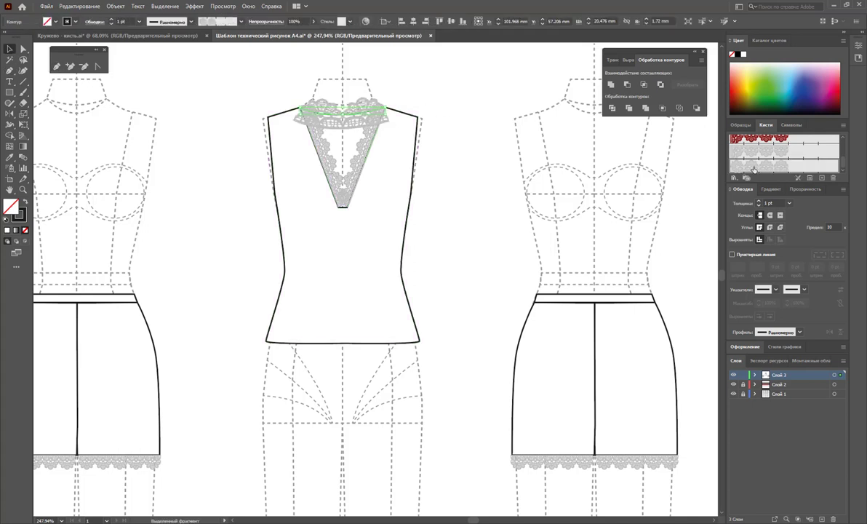
{"action": "left_click", "coordinate": [139, 21]}
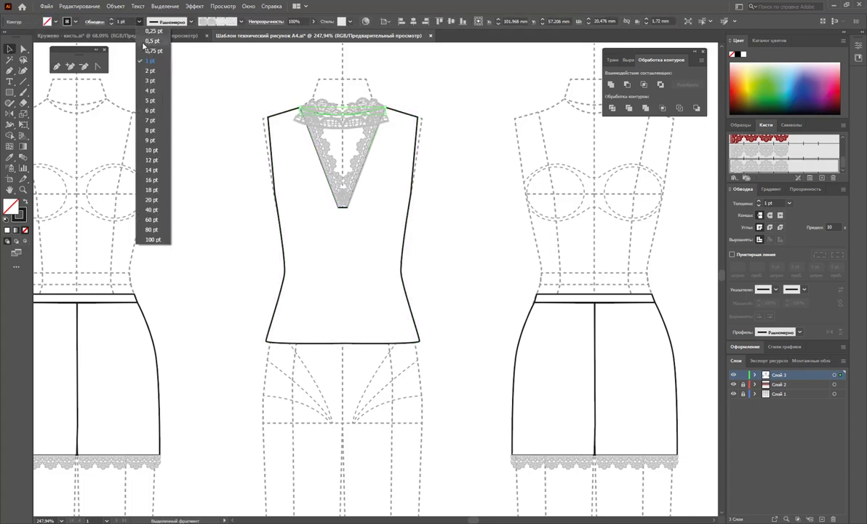
{"action": "left_click", "coordinate": [151, 41]}
Step: Send the left lace strand to the back behind the bodice
{"action": "left_click", "coordinate": [393, 104]}
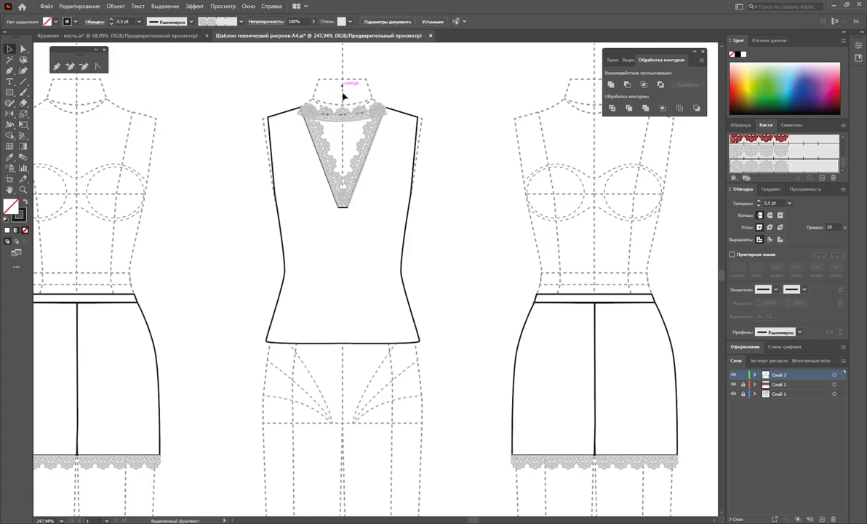
{"action": "right_click", "coordinate": [337, 129]}
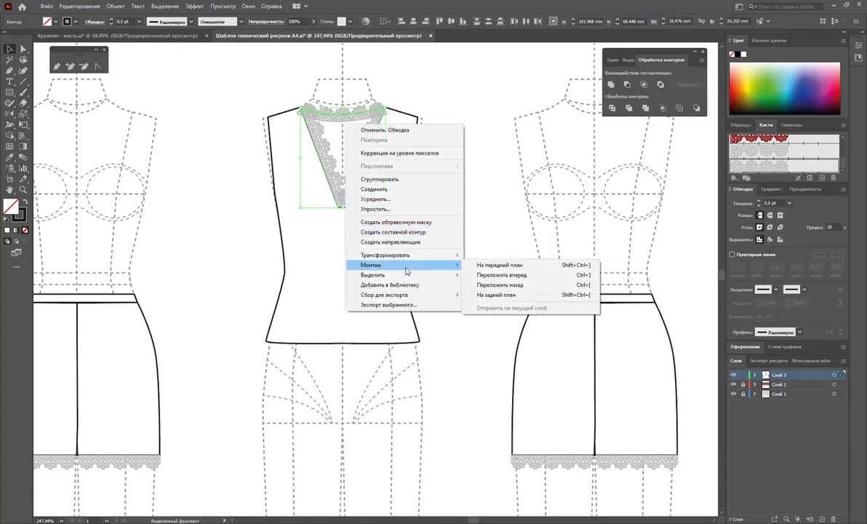
{"action": "mouse_move", "coordinate": [371, 264]}
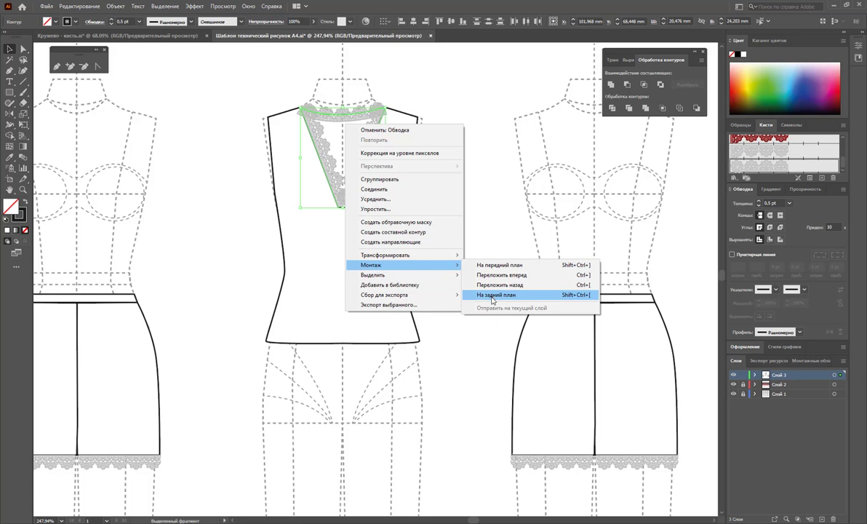
{"action": "left_click", "coordinate": [493, 297]}
{"action": "left_click", "coordinate": [471, 258]}
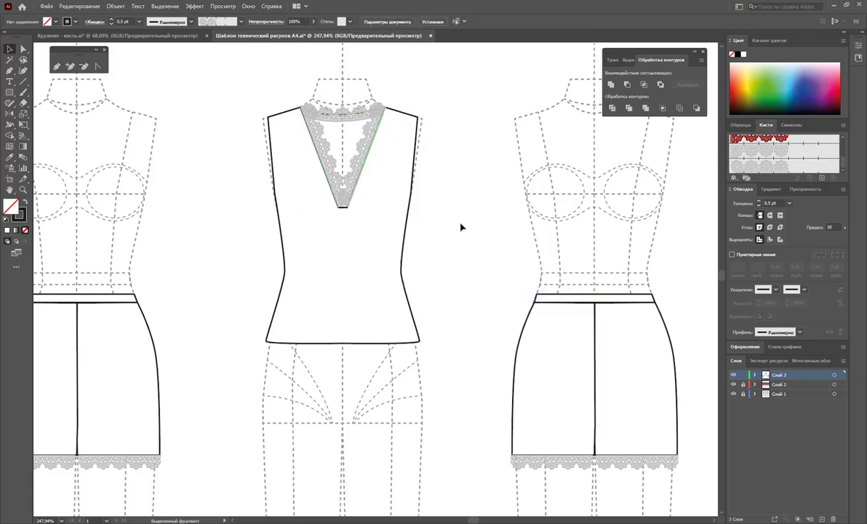
{"action": "left_click", "coordinate": [56, 65]}
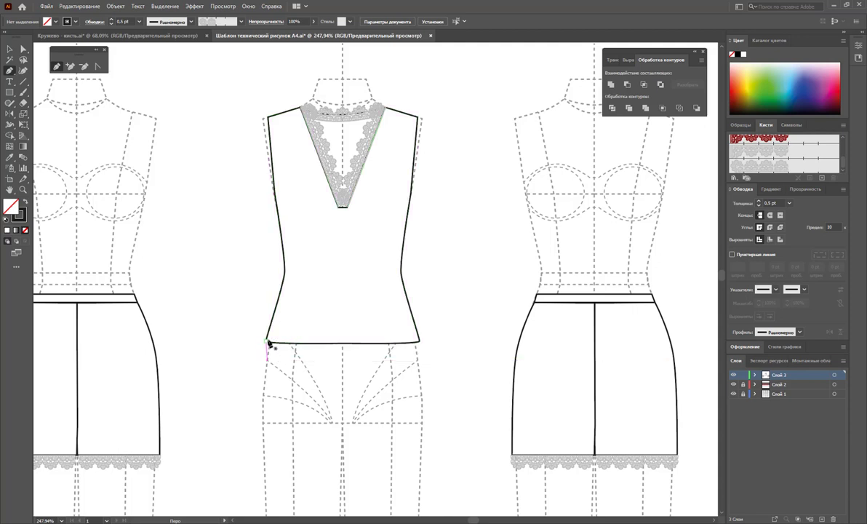
Step: Draw a straight hem line and a curved right armhole seam with the Pen
{"action": "left_click", "coordinate": [269, 342]}
{"action": "left_click", "coordinate": [416, 340]}
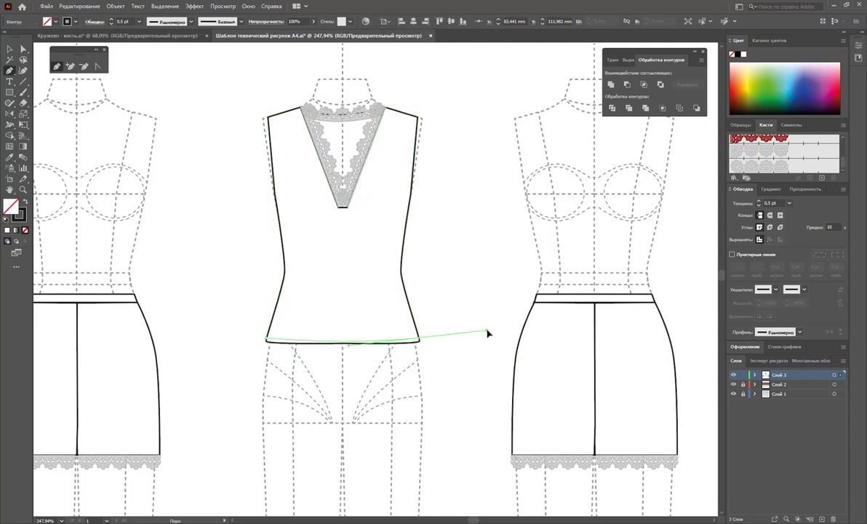
{"action": "key", "text": "Escape"}
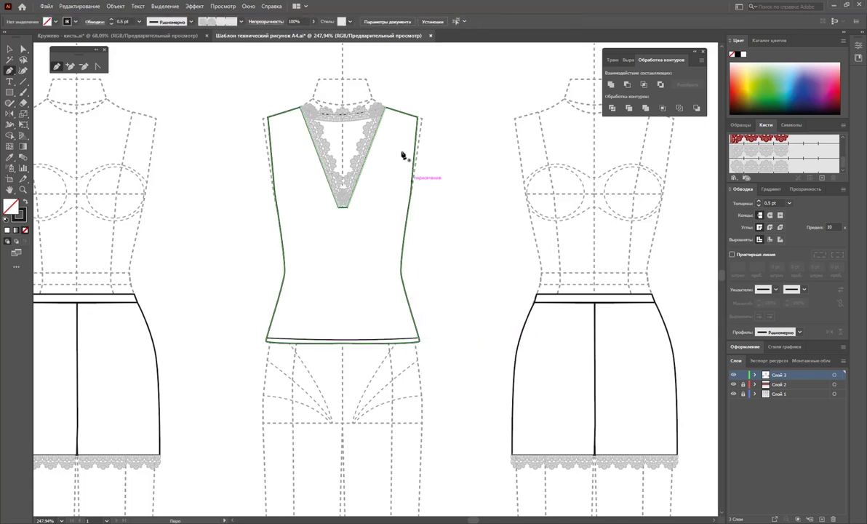
{"action": "left_click", "coordinate": [417, 116]}
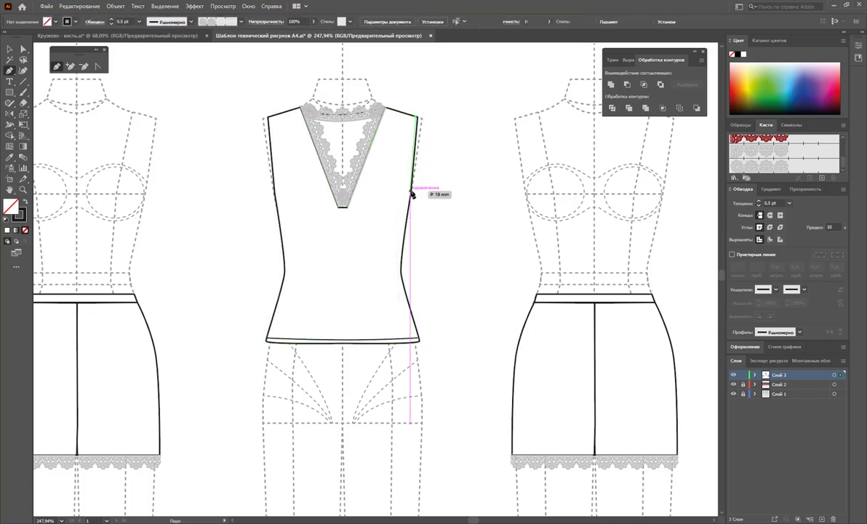
{"action": "left_click_drag", "start_coordinate": [410, 191], "coordinate": [416, 207]}
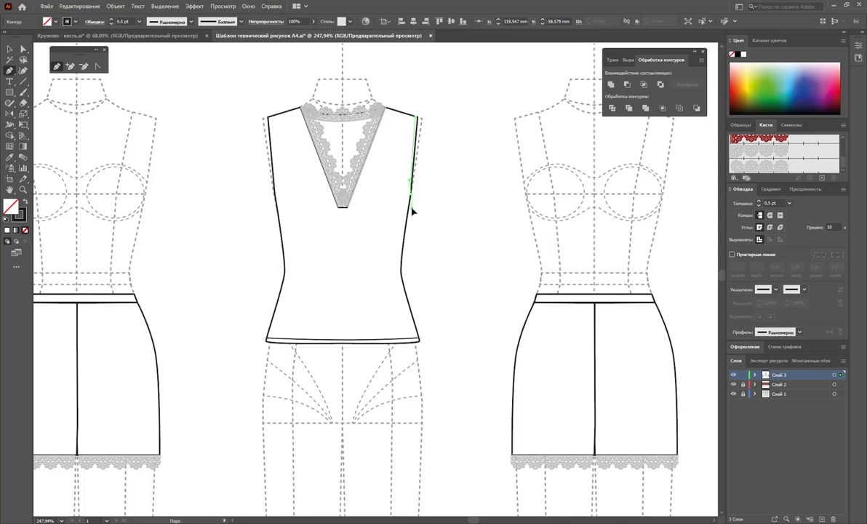
{"action": "key", "text": "Escape"}
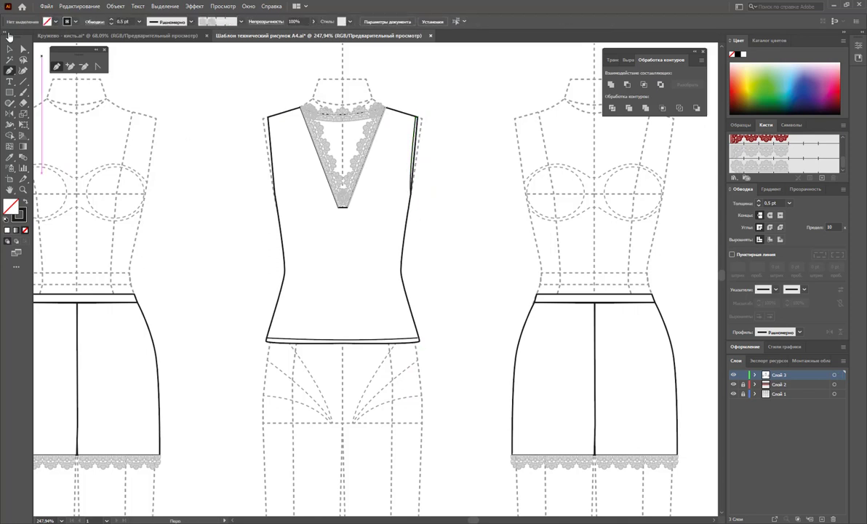
Step: Mirror a copy of the right armhole seam to the left side with the Reflect tool
{"action": "left_click", "coordinate": [9, 49]}
{"action": "left_click", "coordinate": [415, 138]}
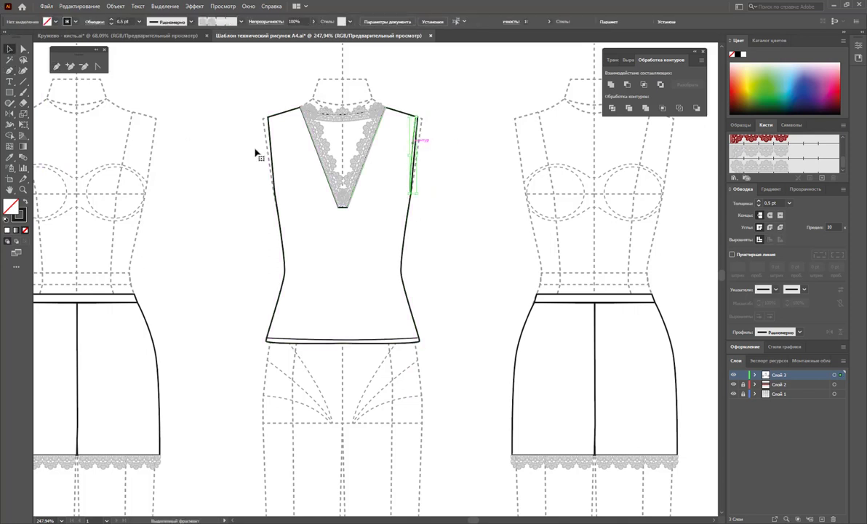
{"action": "left_click", "coordinate": [11, 114]}
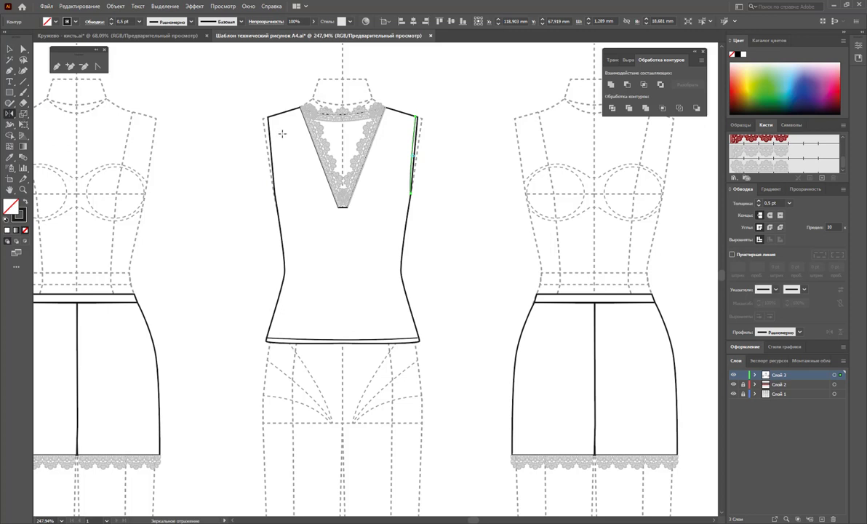
{"action": "left_click", "coordinate": [342, 136]}
{"action": "left_click_drag", "start_coordinate": [328, 110], "coordinate": [260, 142]}
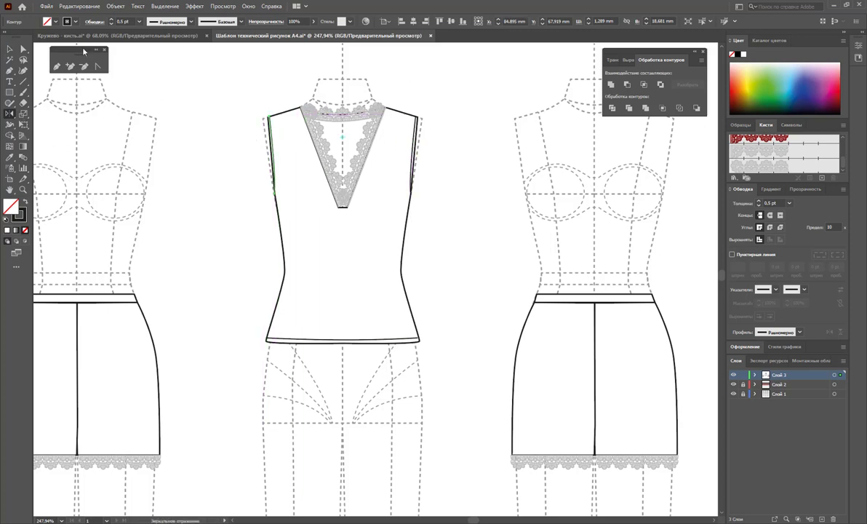
{"action": "left_click", "coordinate": [9, 50]}
Step: Make both armhole seams and the hem line dashed 2 pt stitching lines
{"action": "left_click", "coordinate": [417, 195]}
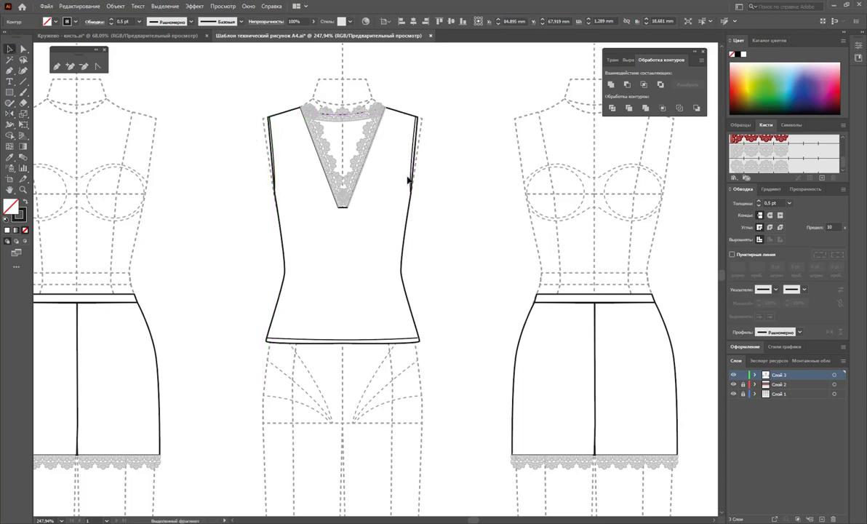
{"action": "left_click", "coordinate": [412, 166]}
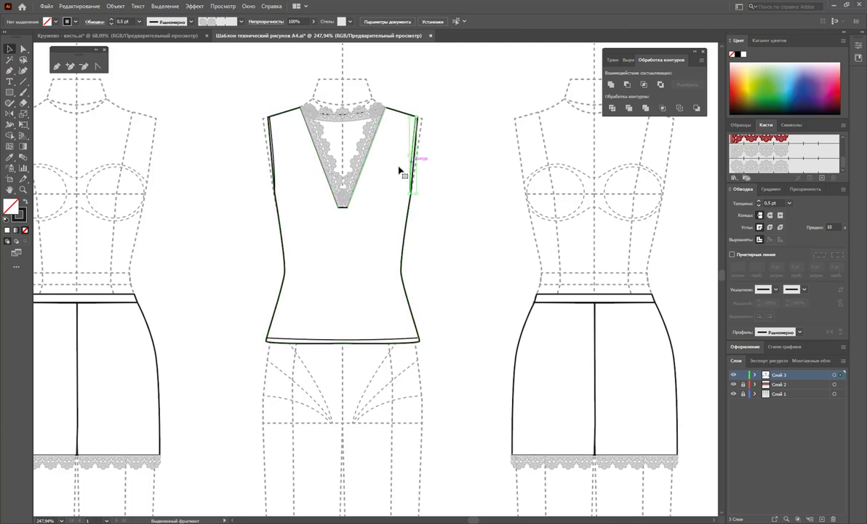
{"action": "left_click", "coordinate": [271, 139], "text": "shift"}
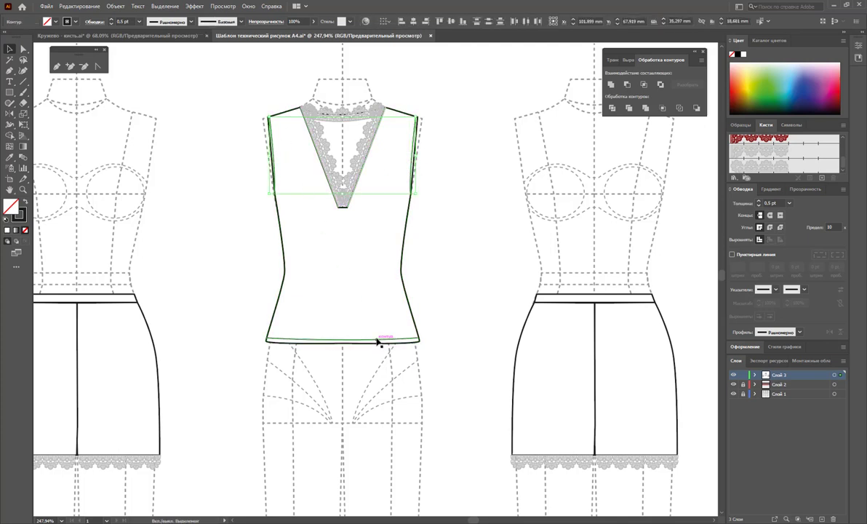
{"action": "left_click", "coordinate": [377, 340], "text": "shift"}
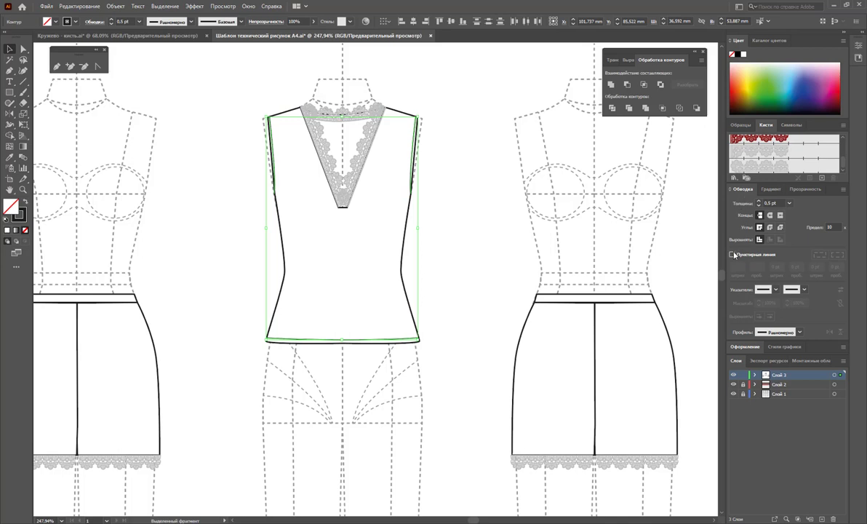
{"action": "left_click", "coordinate": [732, 255]}
Step: Select the middle top's outline and show the Swatches panel
{"action": "left_click", "coordinate": [456, 214]}
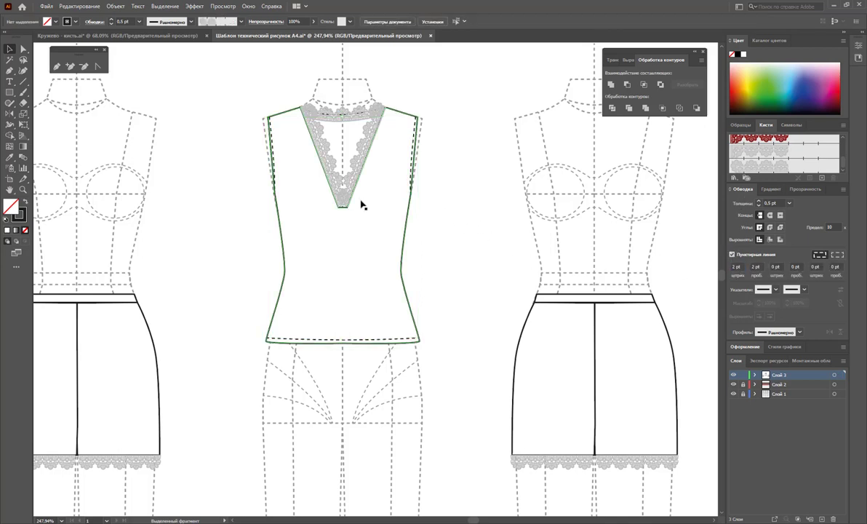
{"action": "left_click", "coordinate": [343, 205]}
{"action": "left_click", "coordinate": [741, 125]}
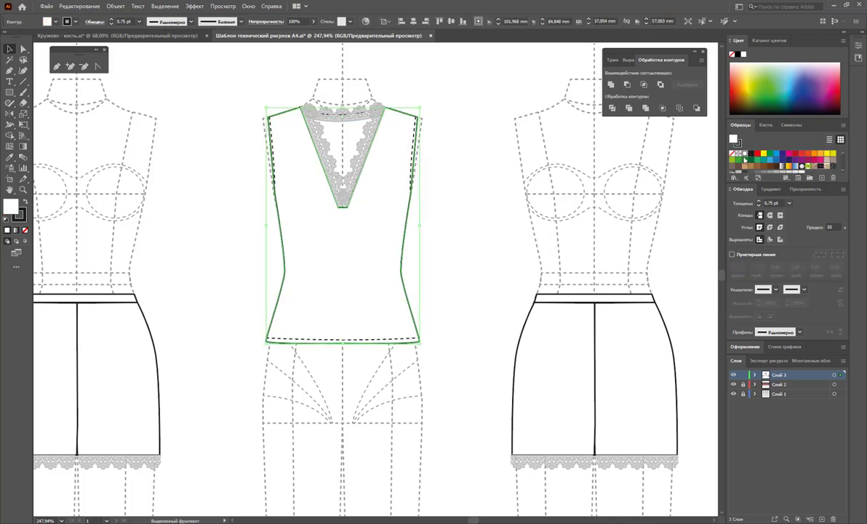
{"action": "key", "text": "ctrl+shift+a"}
Step: Group the left skirt, the middle top and the right skirt each into its own group
{"action": "key", "text": "z"}
{"action": "left_click", "coordinate": [378, 207], "text": "alt"}
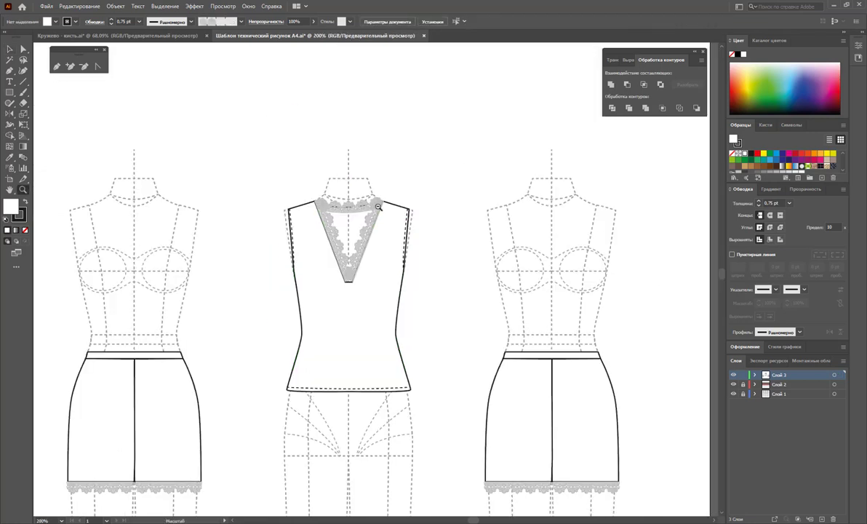
{"action": "left_click", "coordinate": [342, 268], "text": "alt"}
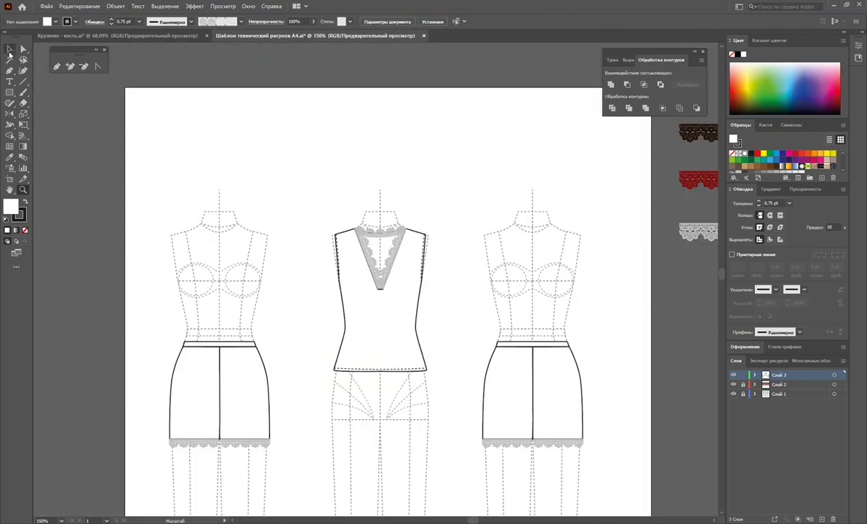
{"action": "left_click", "coordinate": [8, 51]}
{"action": "left_click_drag", "start_coordinate": [164, 296], "coordinate": [268, 412]}
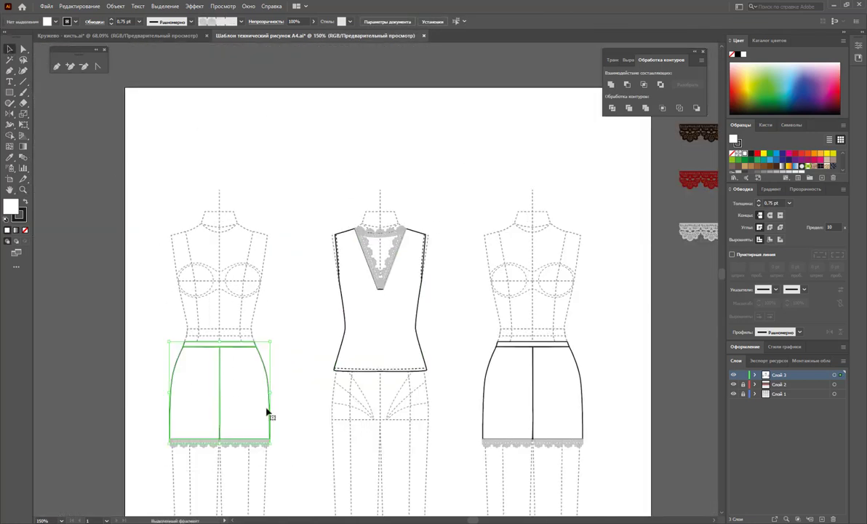
{"action": "right_click", "coordinate": [262, 402]}
{"action": "left_click", "coordinate": [300, 270]}
{"action": "left_click_drag", "start_coordinate": [316, 194], "coordinate": [437, 418]}
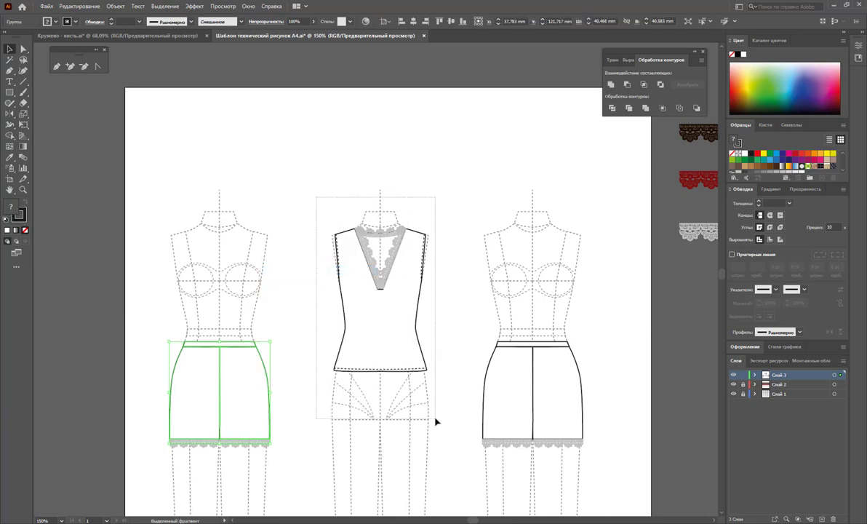
{"action": "right_click", "coordinate": [399, 314]}
{"action": "left_click", "coordinate": [433, 367]}
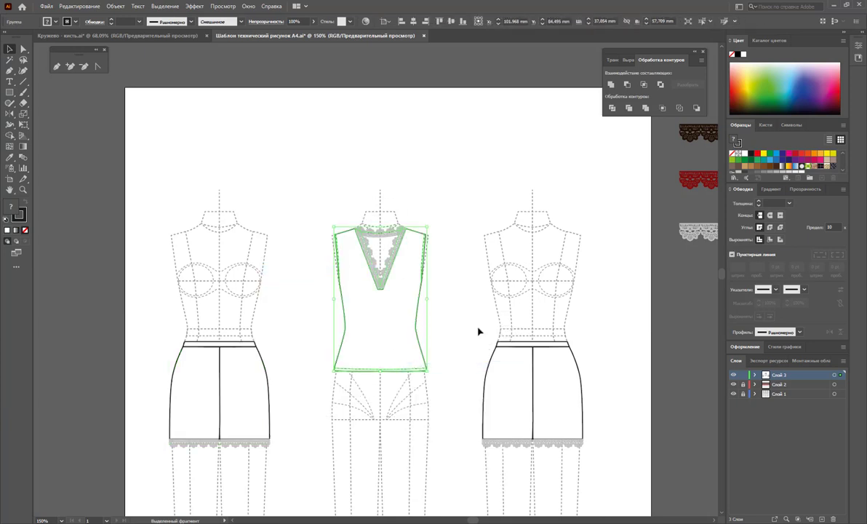
{"action": "left_click_drag", "start_coordinate": [476, 318], "coordinate": [594, 441]}
{"action": "right_click", "coordinate": [554, 380]}
{"action": "left_click", "coordinate": [604, 249]}
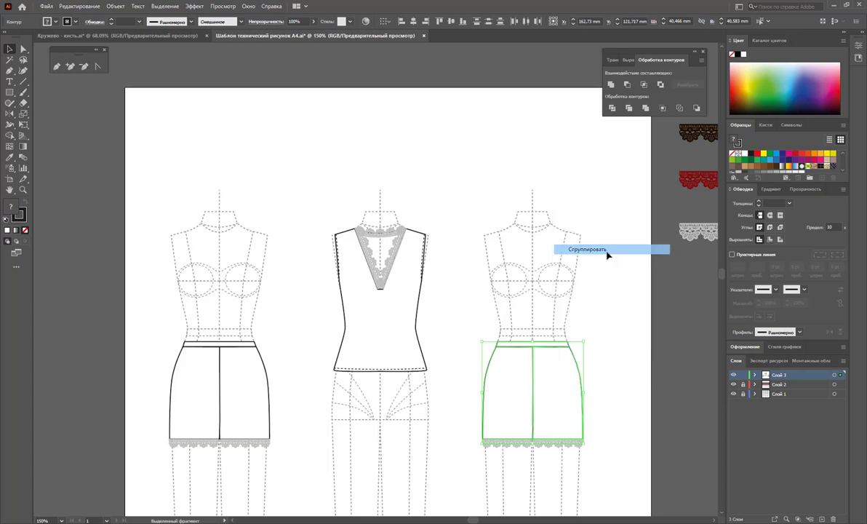
Step: Alt-drag a copy of the lace-necked top onto the right croquis
{"action": "left_click_drag", "start_coordinate": [411, 327], "coordinate": [535, 323]}
{"action": "left_click", "coordinate": [615, 341]}
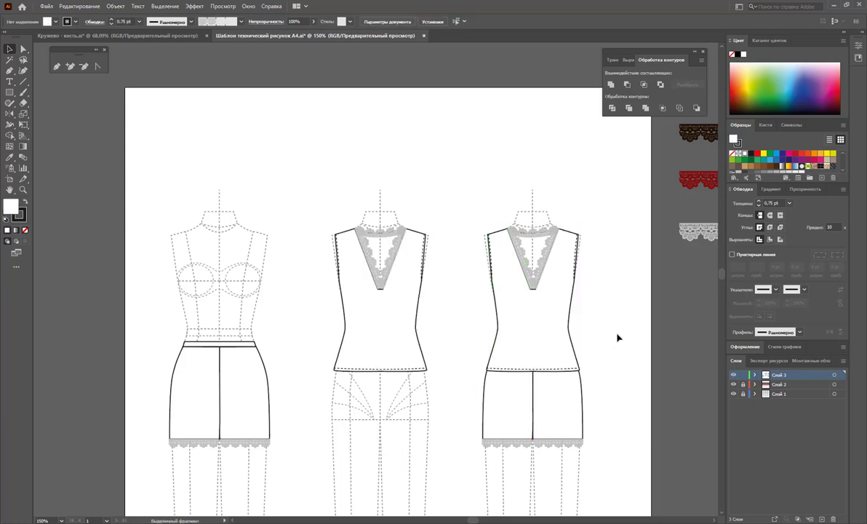
{"action": "key", "text": "z"}
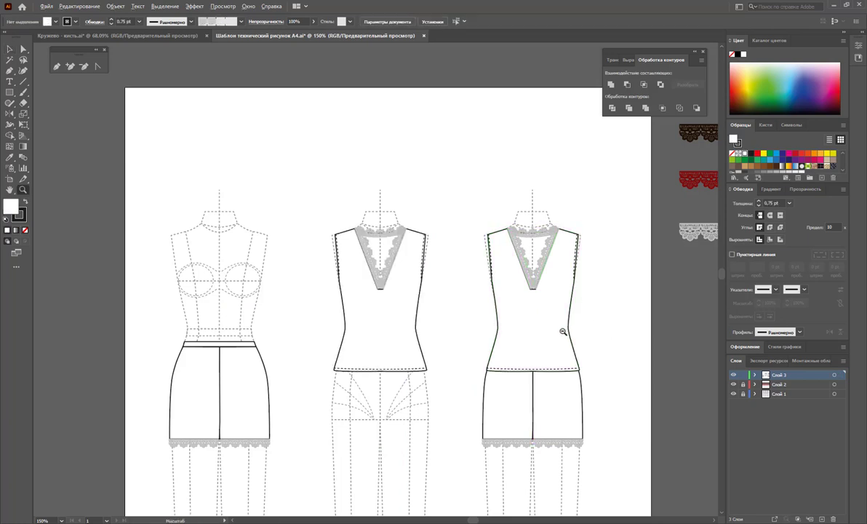
{"action": "left_click", "coordinate": [562, 331], "text": "alt"}
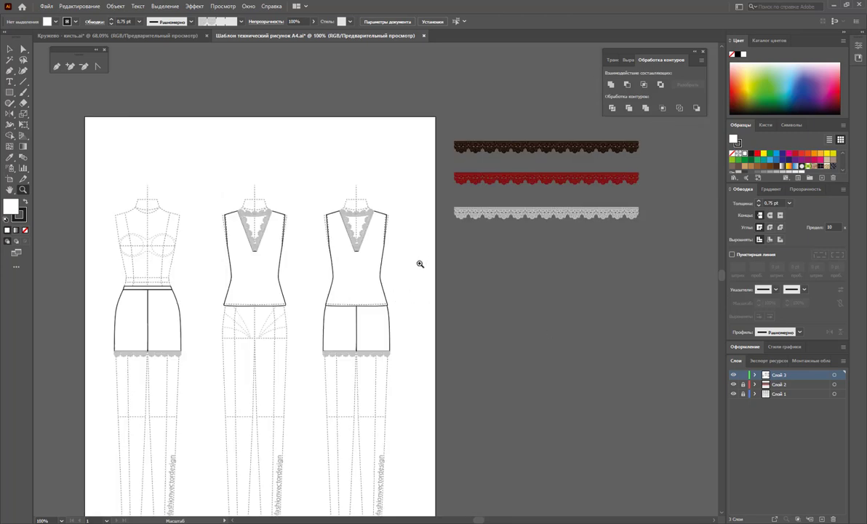
Step: Copy the right figure's top-and-shorts outfit onto the pasteboard beside the artboard
{"action": "scroll", "coordinate": [419, 264], "scroll_direction": "down", "scroll_amount": 2}
{"action": "left_click", "coordinate": [9, 48]}
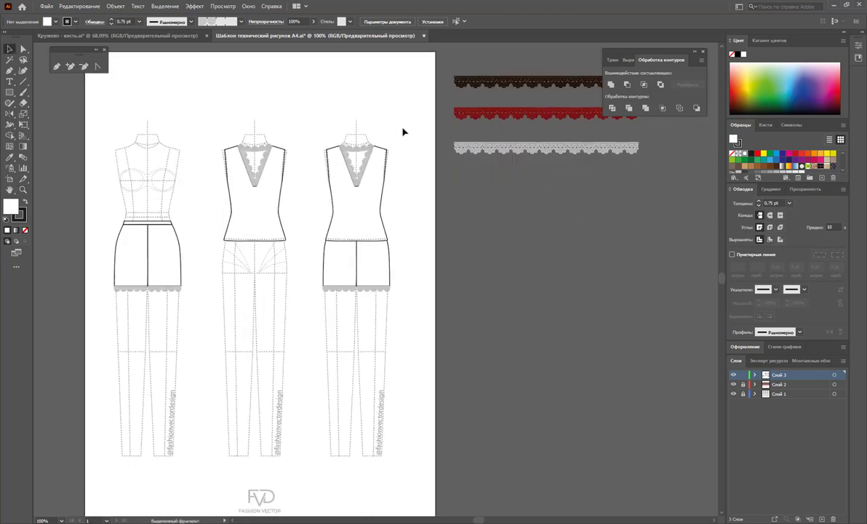
{"action": "left_click_drag", "start_coordinate": [350, 217], "coordinate": [490, 269]}
{"action": "left_click", "coordinate": [589, 275]}
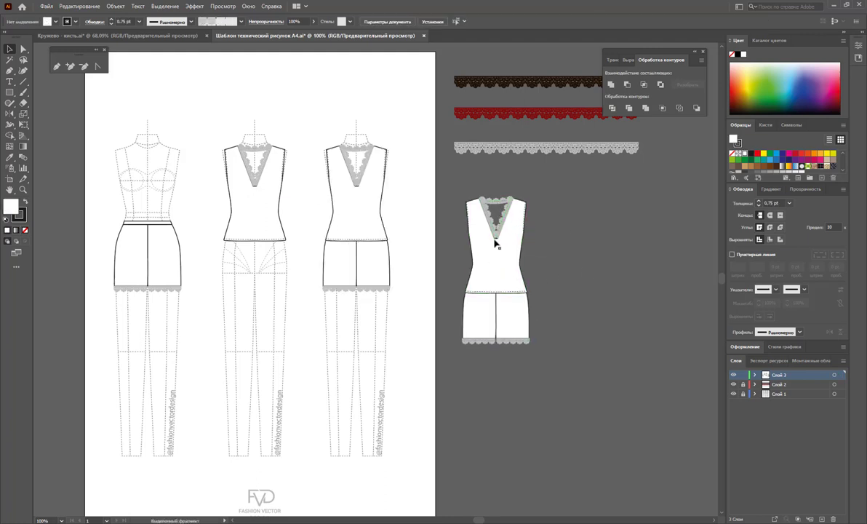
Step: Zoom in on the pasteboard outfit copy
{"action": "left_click", "coordinate": [242, 193]}
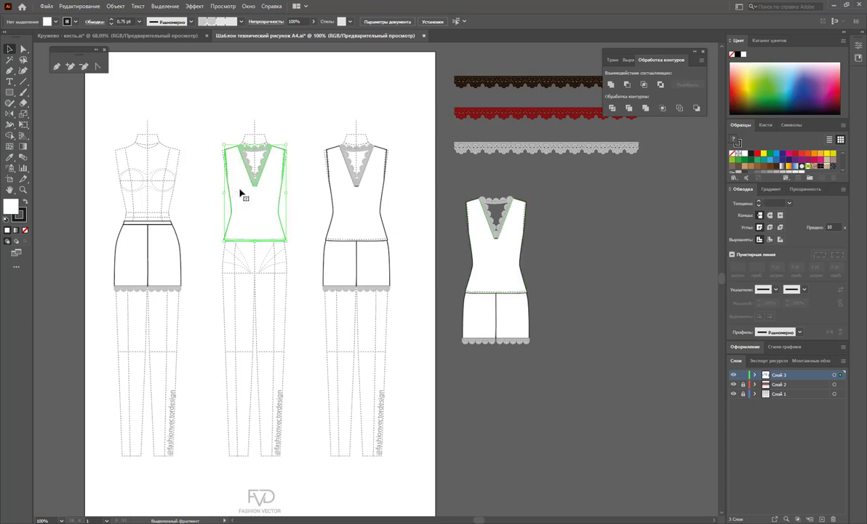
{"action": "left_click", "coordinate": [409, 158]}
{"action": "left_click", "coordinate": [509, 254]}
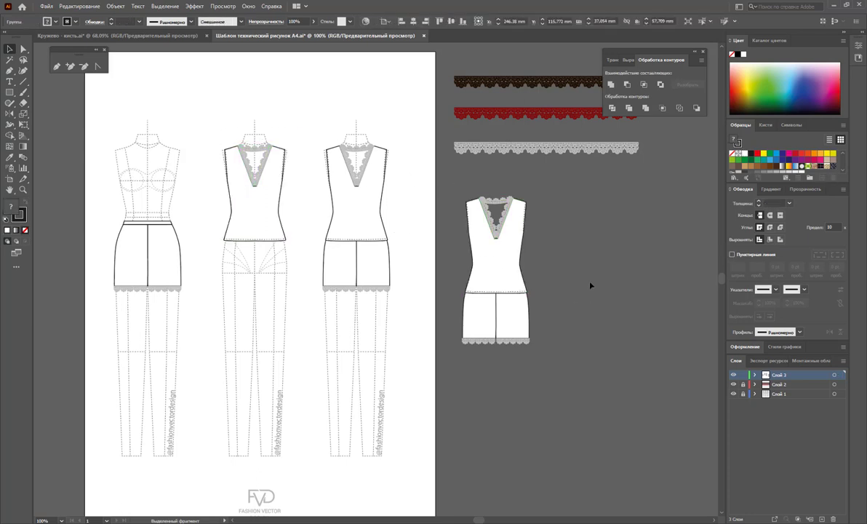
{"action": "left_click", "coordinate": [589, 285]}
{"action": "key", "text": "z"}
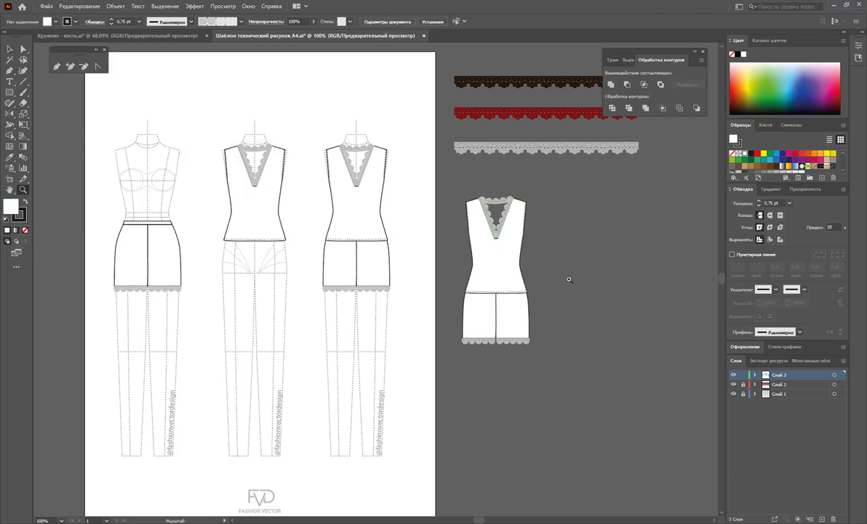
{"action": "left_click_drag", "start_coordinate": [569, 280], "coordinate": [653, 294]}
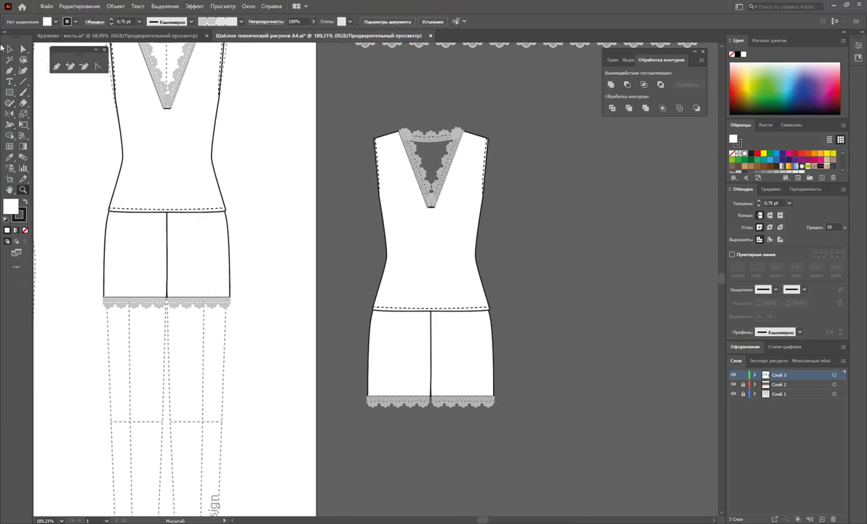
Step: Fill the pasteboard outfit's top and shorts paths with a grey swatch
{"action": "left_click", "coordinate": [9, 48]}
{"action": "left_click", "coordinate": [448, 250]}
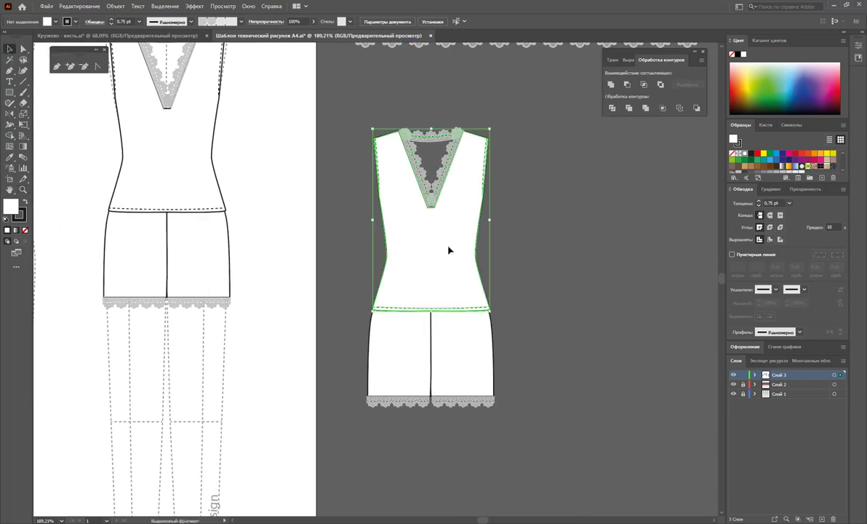
{"action": "left_click", "coordinate": [582, 234]}
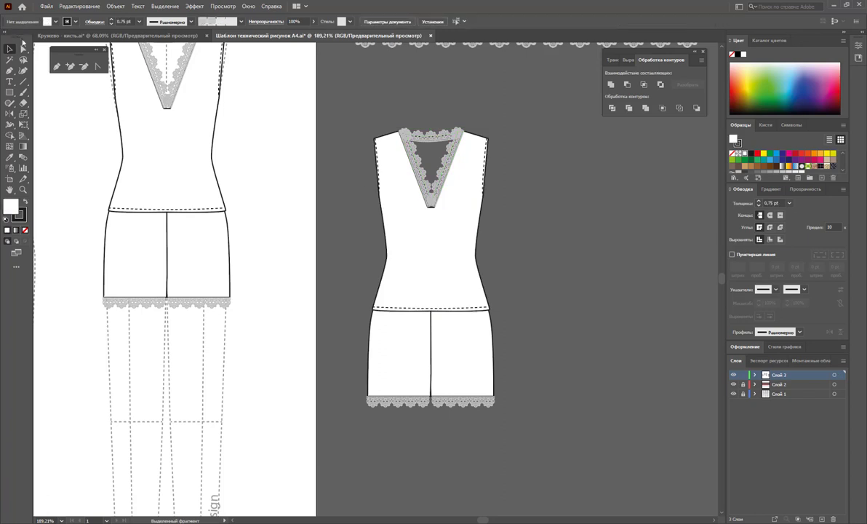
{"action": "key", "text": "a"}
{"action": "left_click", "coordinate": [393, 238]}
{"action": "left_click", "coordinate": [393, 367], "text": "shift"}
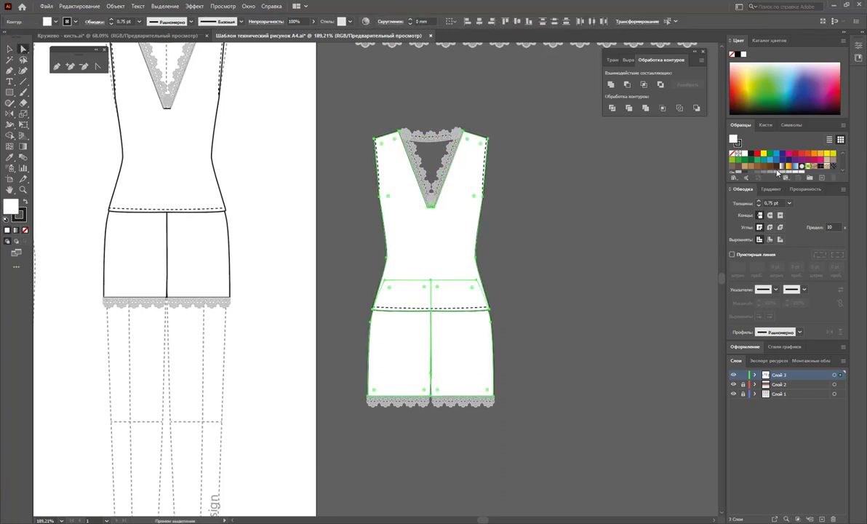
{"action": "left_click", "coordinate": [775, 172]}
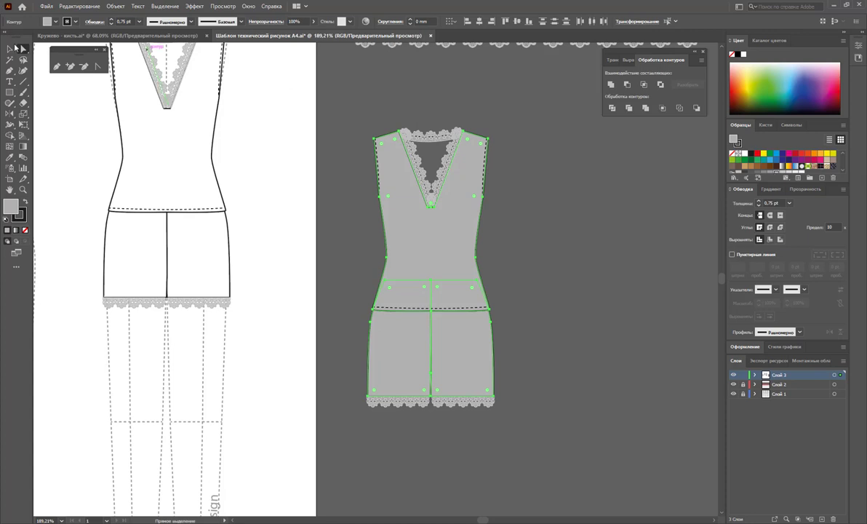
Step: Select the outfit's lace V-neckline path with Direct Selection
{"action": "left_click", "coordinate": [11, 48]}
{"action": "left_click", "coordinate": [507, 238]}
{"action": "left_click", "coordinate": [449, 169]}
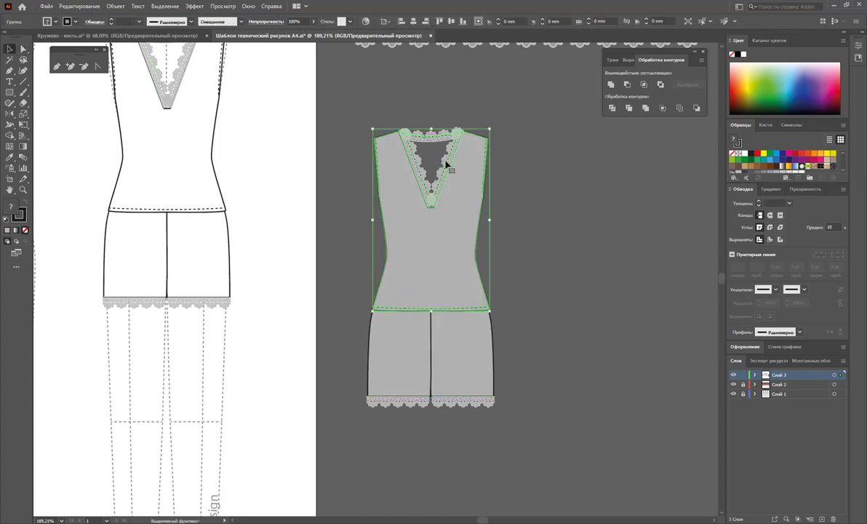
{"action": "left_click", "coordinate": [532, 193]}
{"action": "key", "text": "a"}
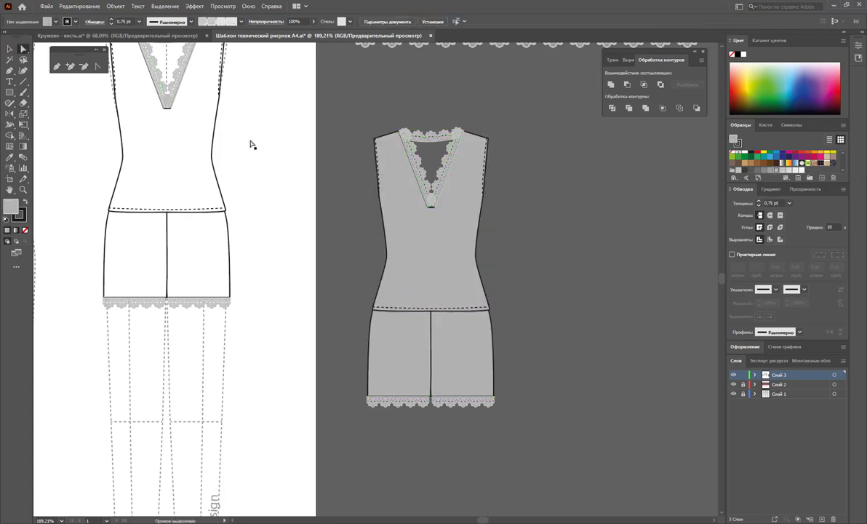
{"action": "left_click", "coordinate": [444, 138]}
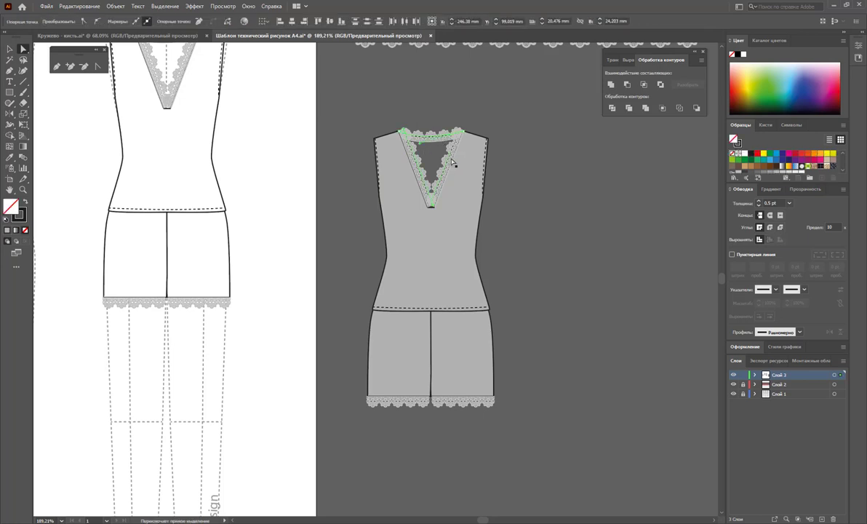
Step: Apply the dark brown lace brush to the grey top's neckline and shorts hem strips
{"action": "left_click", "coordinate": [476, 401], "text": "shift"}
{"action": "left_click", "coordinate": [764, 125]}
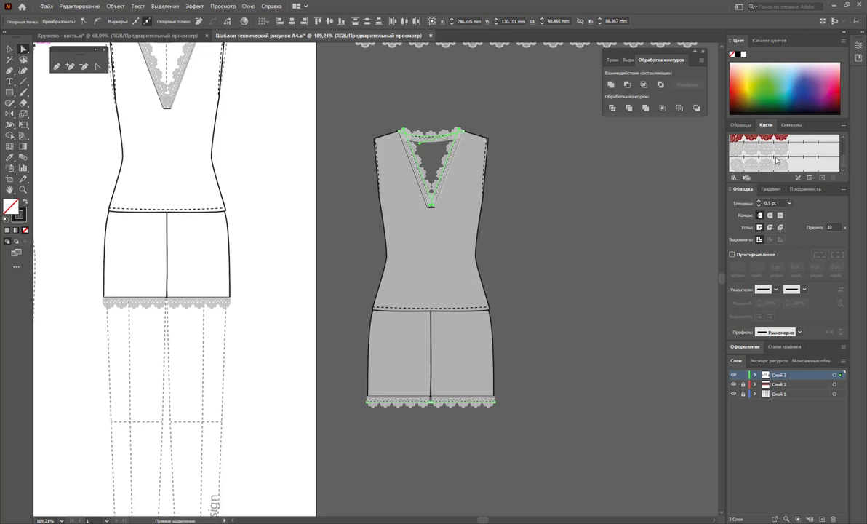
{"action": "left_click", "coordinate": [778, 171]}
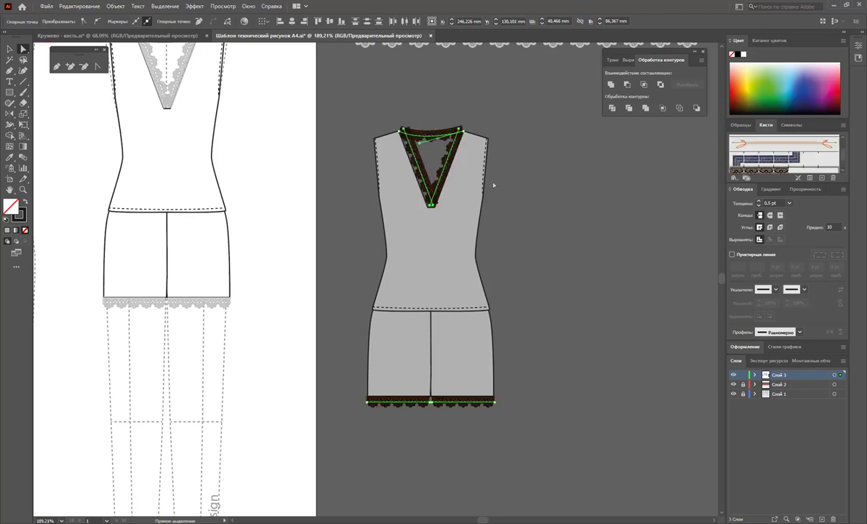
{"action": "left_click", "coordinate": [9, 49]}
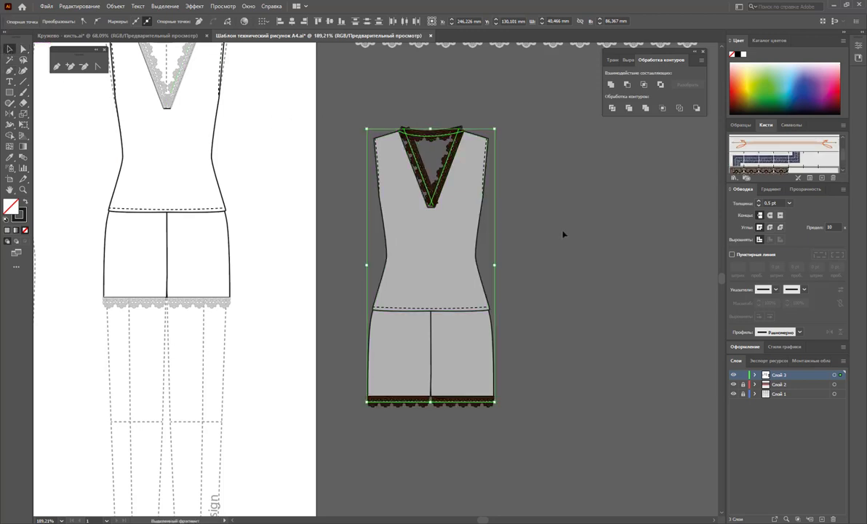
{"action": "left_click", "coordinate": [555, 366]}
Step: Select and deselect the grey top's group, then direct-select its neckline lace path
{"action": "left_click_drag", "start_coordinate": [482, 519], "coordinate": [486, 521]}
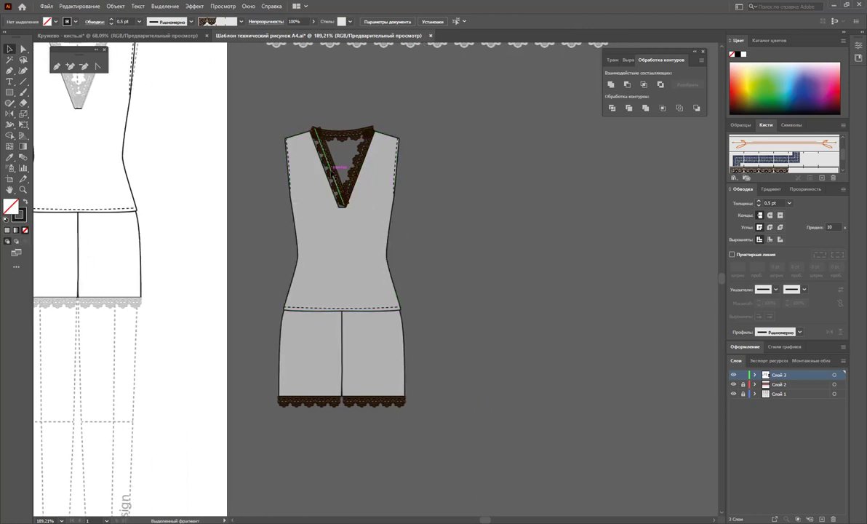
{"action": "left_click", "coordinate": [321, 169]}
{"action": "left_click", "coordinate": [474, 215]}
{"action": "left_click", "coordinate": [363, 174]}
{"action": "left_click", "coordinate": [468, 172]}
{"action": "key", "text": "a"}
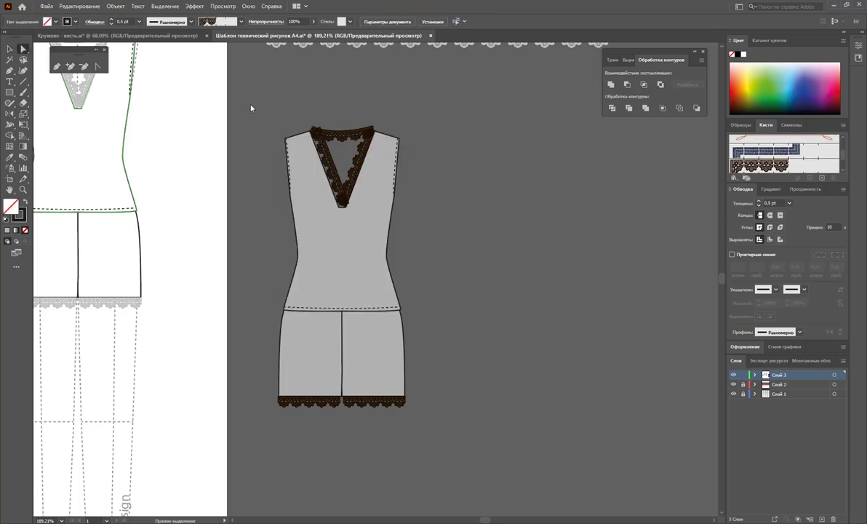
{"action": "left_click", "coordinate": [327, 158]}
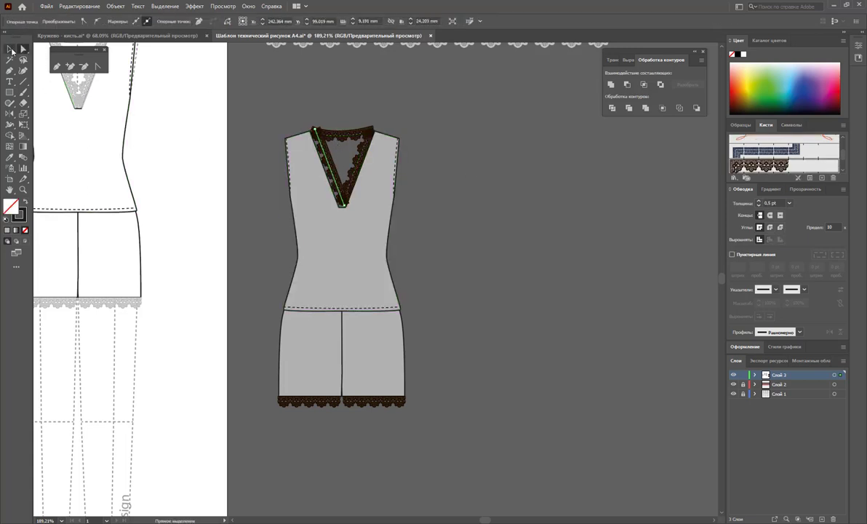
Step: Check the brown neckline lace against the top's outline, then reselect the whole outfit group
{"action": "left_click", "coordinate": [10, 50]}
{"action": "left_click", "coordinate": [321, 128]}
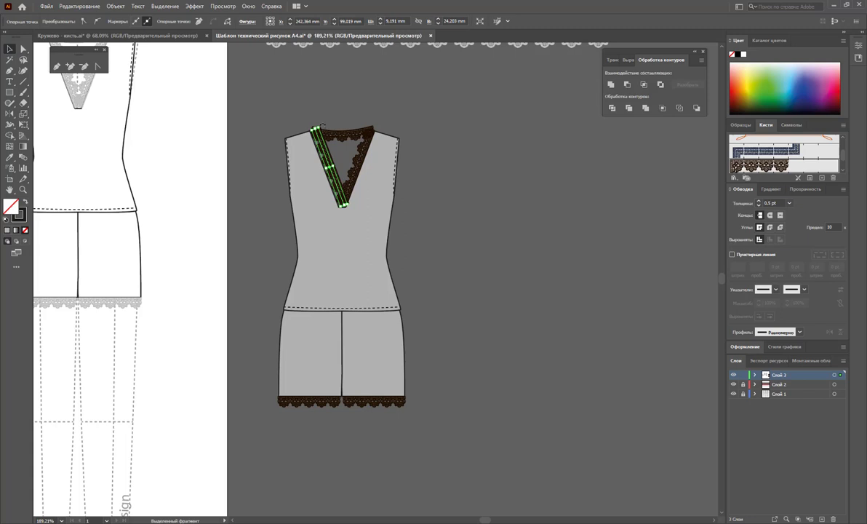
{"action": "left_click", "coordinate": [358, 254], "text": "shift"}
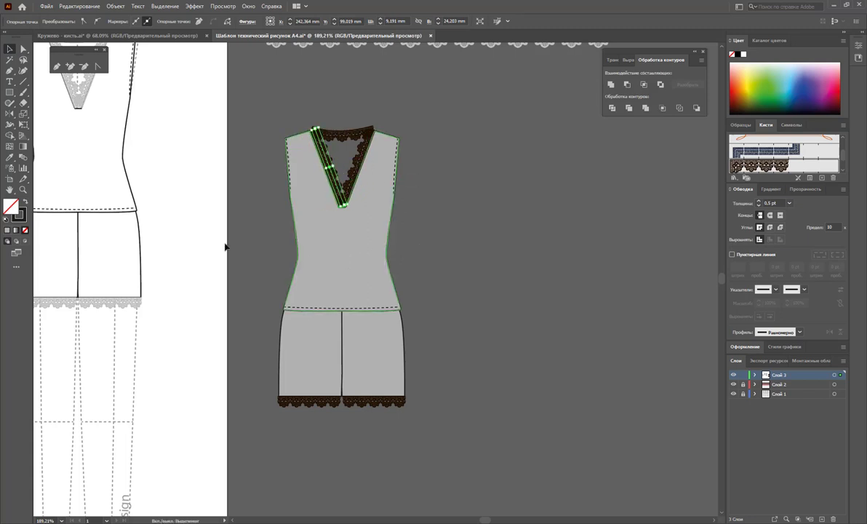
{"action": "left_click", "coordinate": [466, 141]}
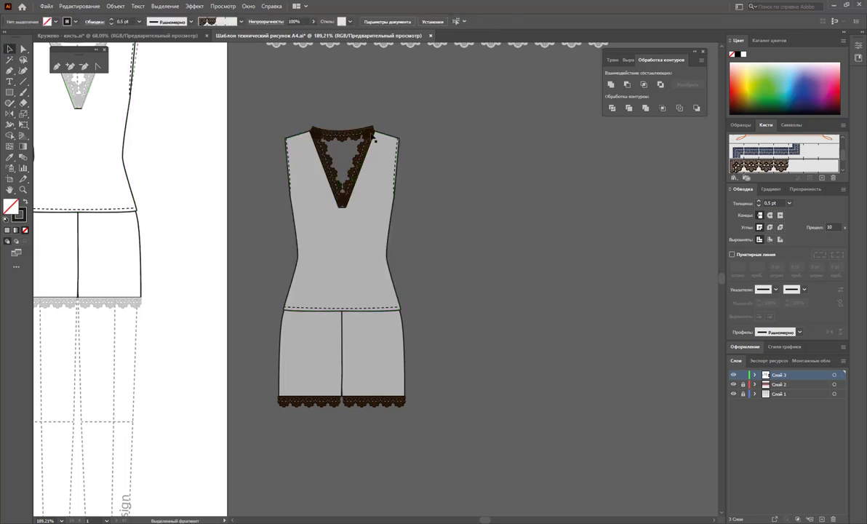
{"action": "left_click", "coordinate": [344, 137]}
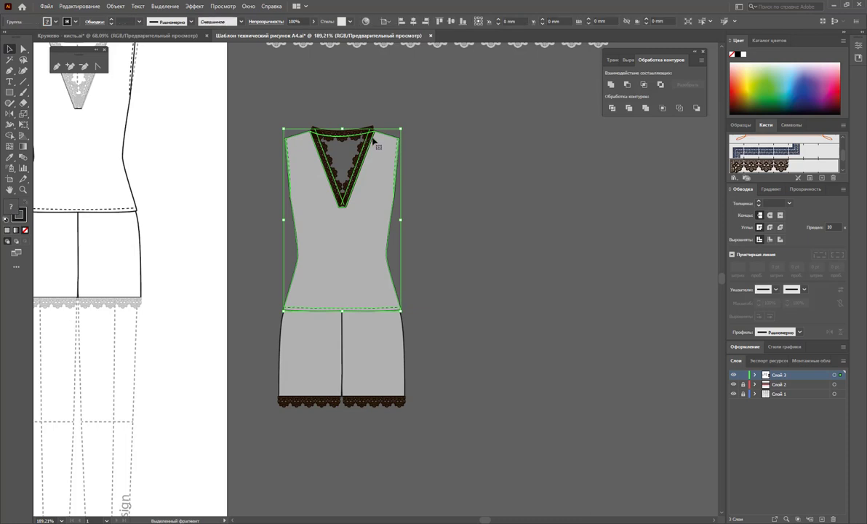
{"action": "left_click", "coordinate": [468, 157]}
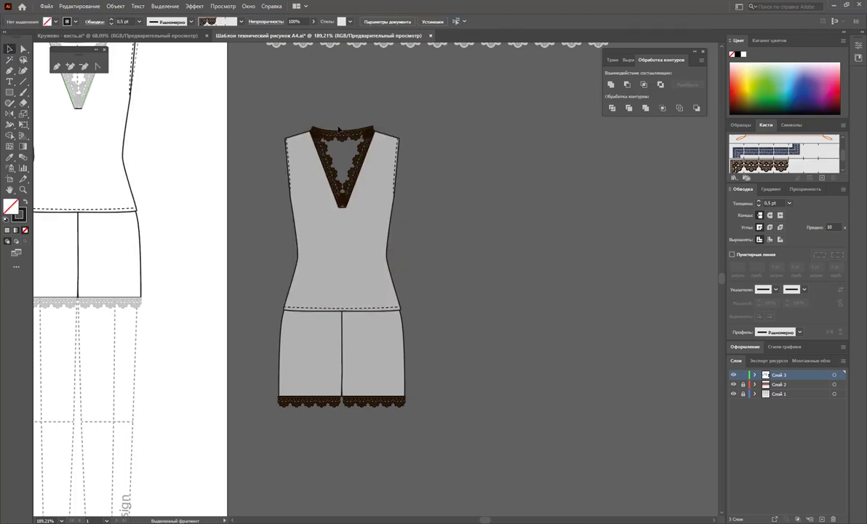
{"action": "left_click", "coordinate": [345, 201]}
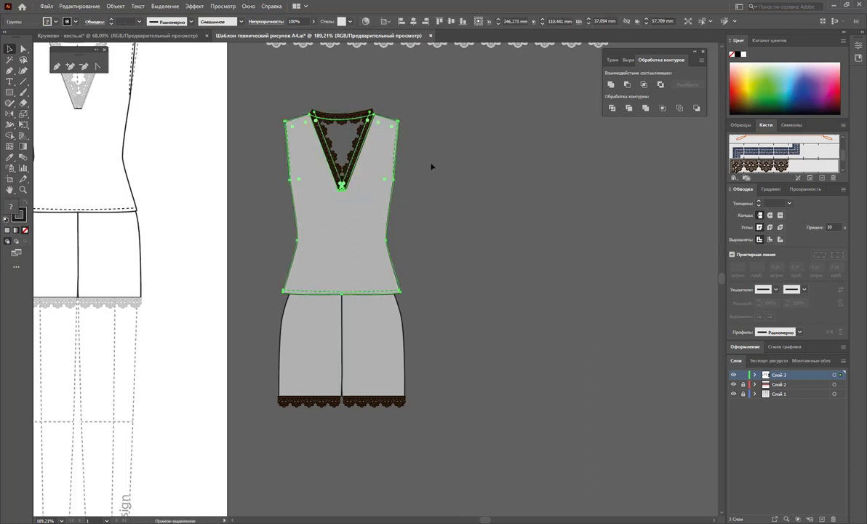
Step: Duplicate the lace-trimmed outfit and place the copy to the right of the original
{"action": "left_click_drag", "start_coordinate": [322, 304], "coordinate": [473, 292]}
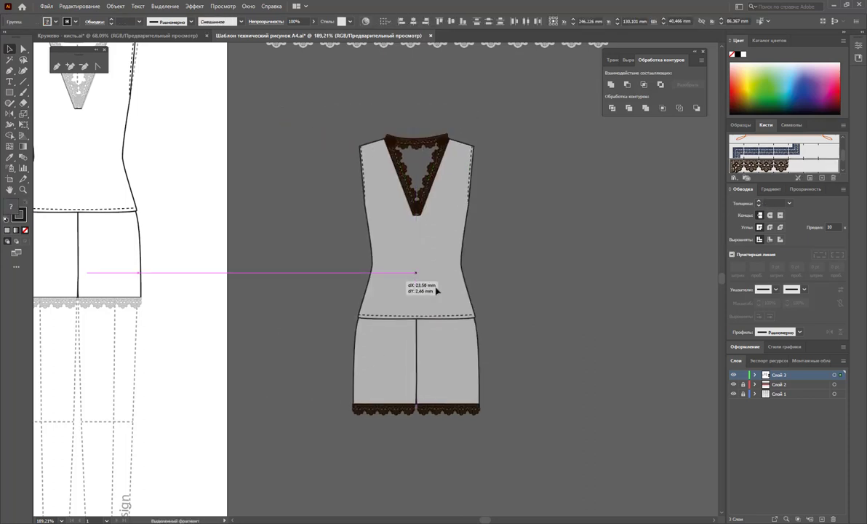
{"action": "left_click_drag", "start_coordinate": [530, 296], "coordinate": [531, 296]}
{"action": "left_click", "coordinate": [618, 290]}
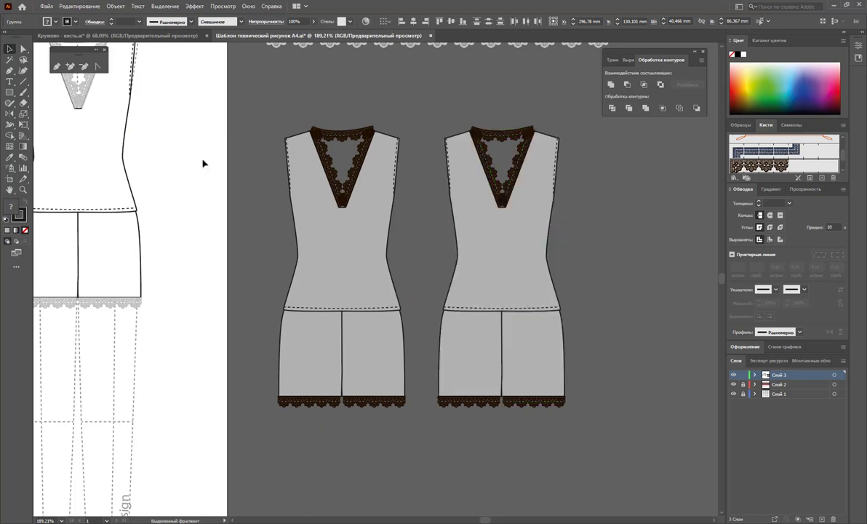
Step: Fill the copied outfit's top and shorts with black
{"action": "left_click", "coordinate": [22, 49]}
{"action": "left_click", "coordinate": [499, 241]}
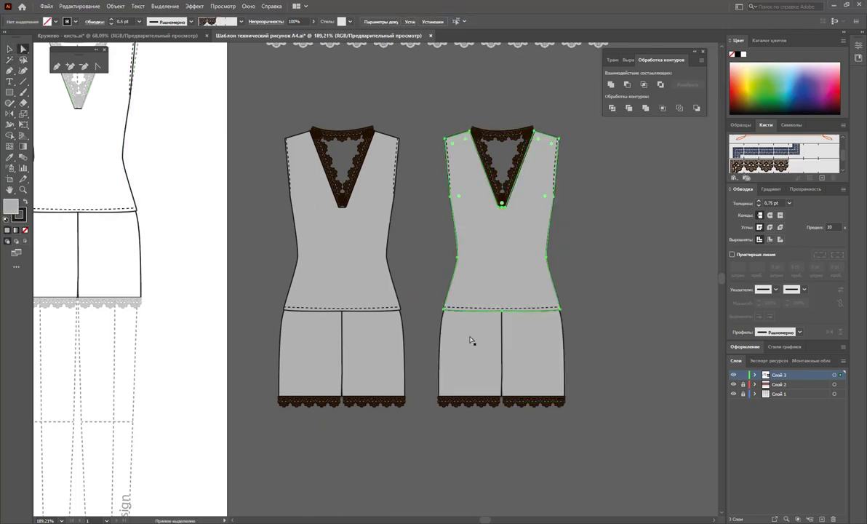
{"action": "left_click", "coordinate": [469, 342], "text": "shift"}
{"action": "left_click", "coordinate": [741, 125]}
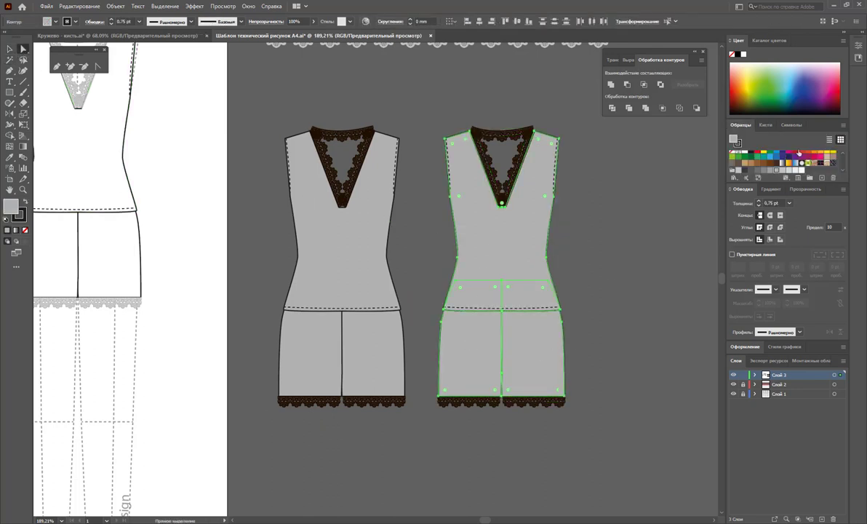
{"action": "scroll", "coordinate": [775, 158], "scroll_direction": "up", "scroll_amount": 2}
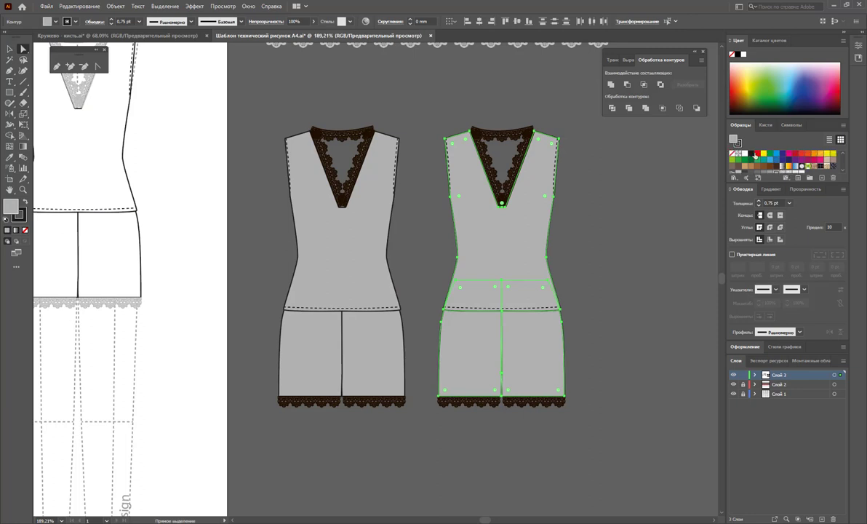
{"action": "left_click", "coordinate": [745, 156]}
Step: Select the black copy's hem and V-neck lace paths
{"action": "left_click", "coordinate": [545, 392]}
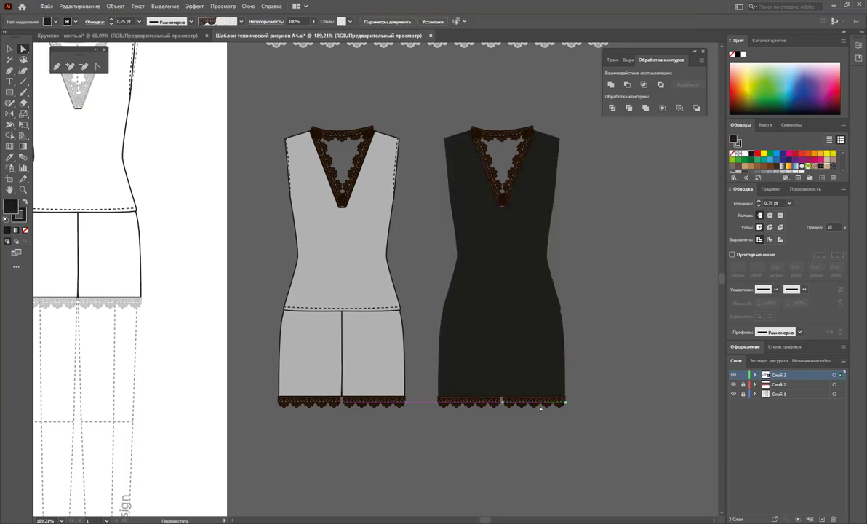
{"action": "left_click", "coordinate": [446, 381]}
{"action": "left_click", "coordinate": [510, 159]}
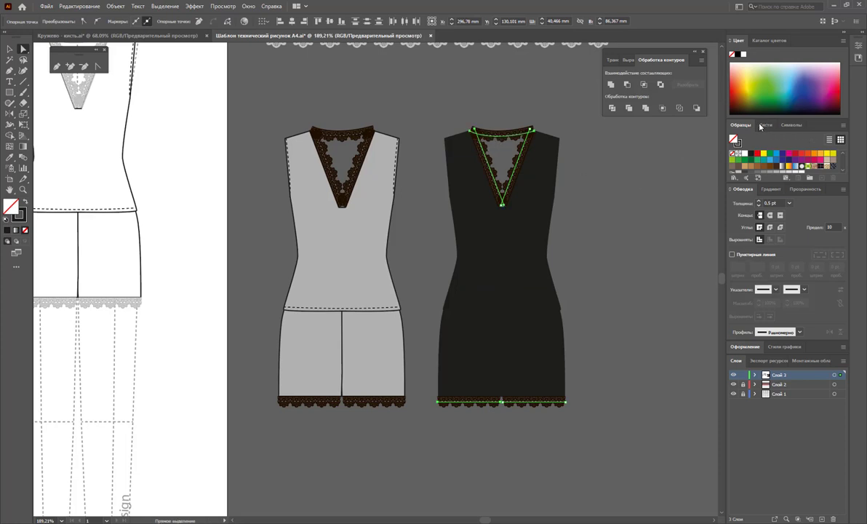
{"action": "left_click", "coordinate": [764, 125]}
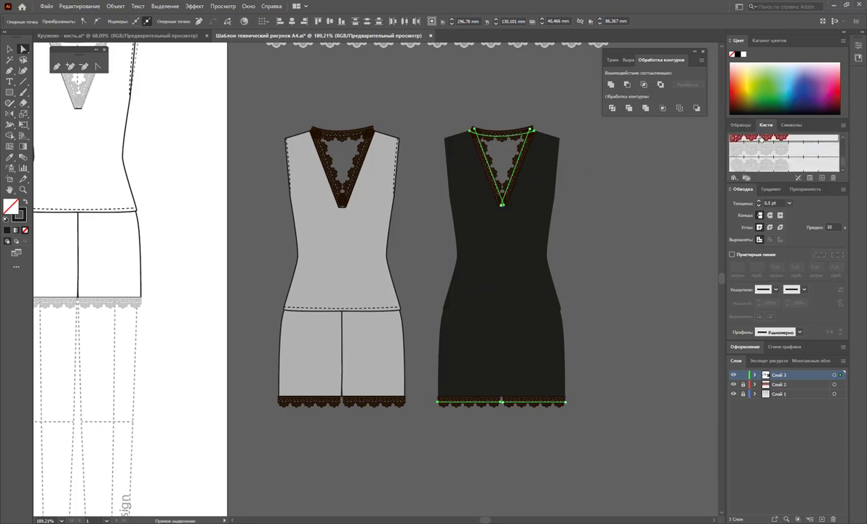
Step: Apply red lace to the black copy's neckline and hems; try a grey fill, then undo it
{"action": "left_click", "coordinate": [762, 138]}
{"action": "left_click", "coordinate": [643, 218]}
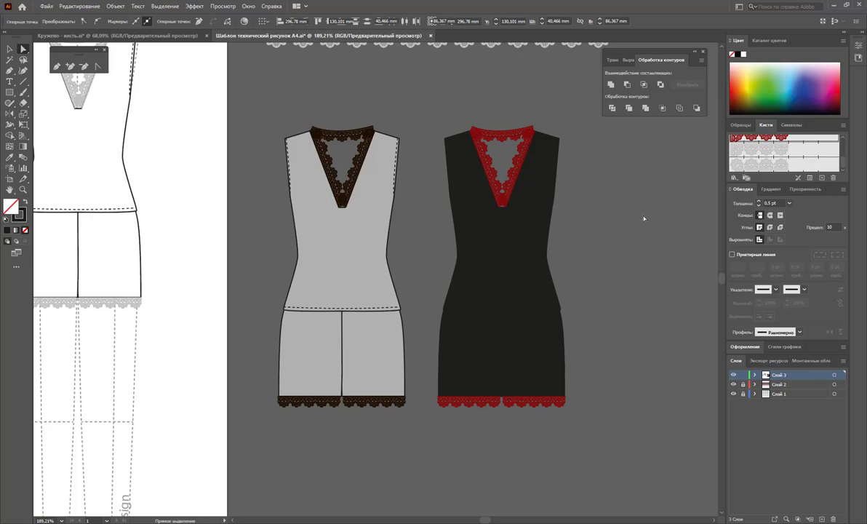
{"action": "left_click", "coordinate": [516, 271]}
{"action": "left_click", "coordinate": [472, 350], "text": "shift"}
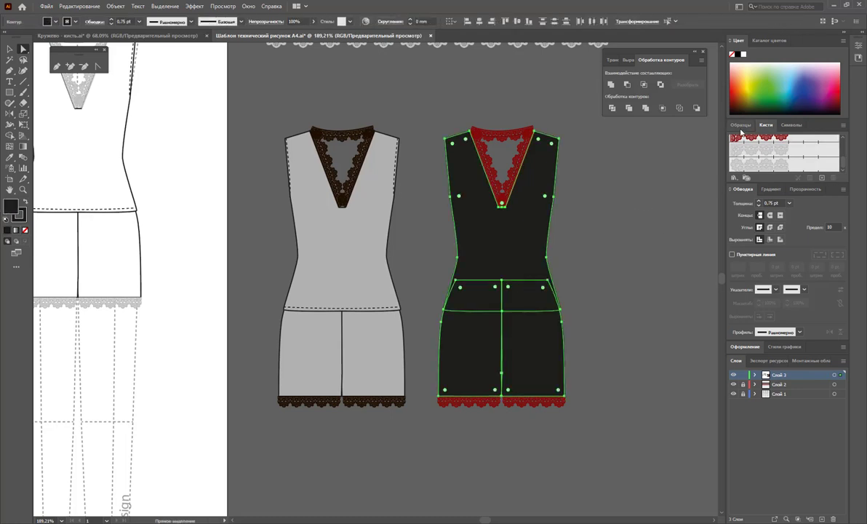
{"action": "left_click", "coordinate": [741, 125]}
{"action": "scroll", "coordinate": [771, 160], "scroll_direction": "down", "scroll_amount": 2}
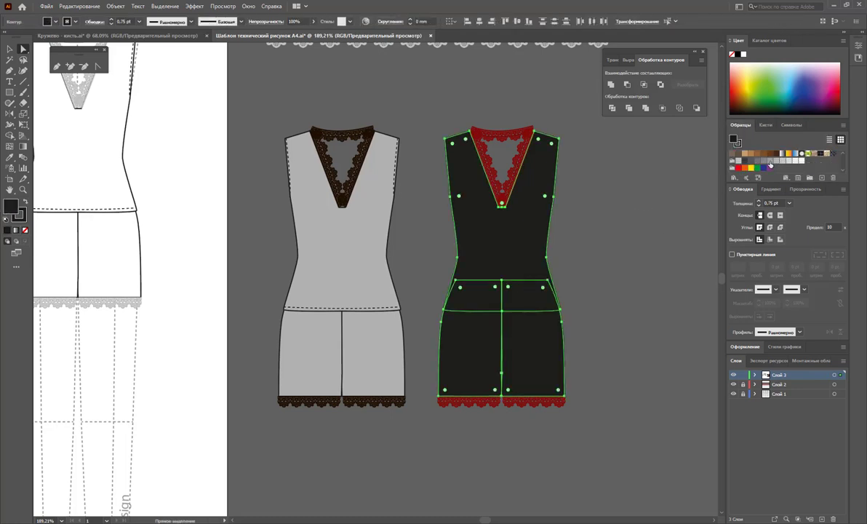
{"action": "left_click", "coordinate": [771, 166]}
{"action": "key", "text": "ctrl+z"}
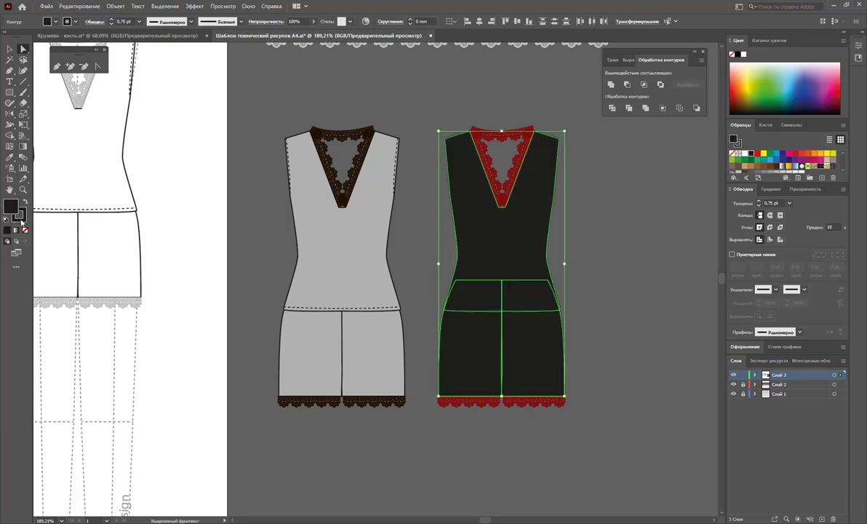
Step: Give the black top's outline and waistline light dashed stitching
{"action": "key", "text": "a"}
{"action": "scroll", "coordinate": [777, 167], "scroll_direction": "down", "scroll_amount": 2}
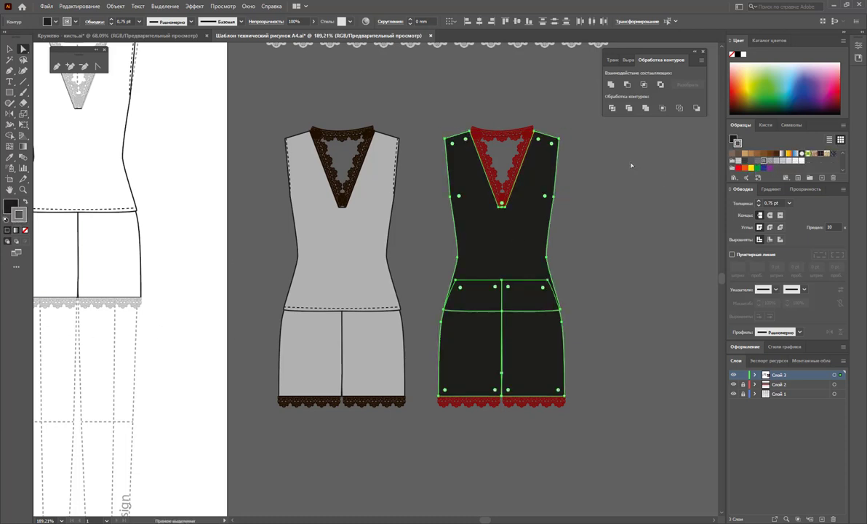
{"action": "left_click", "coordinate": [607, 176]}
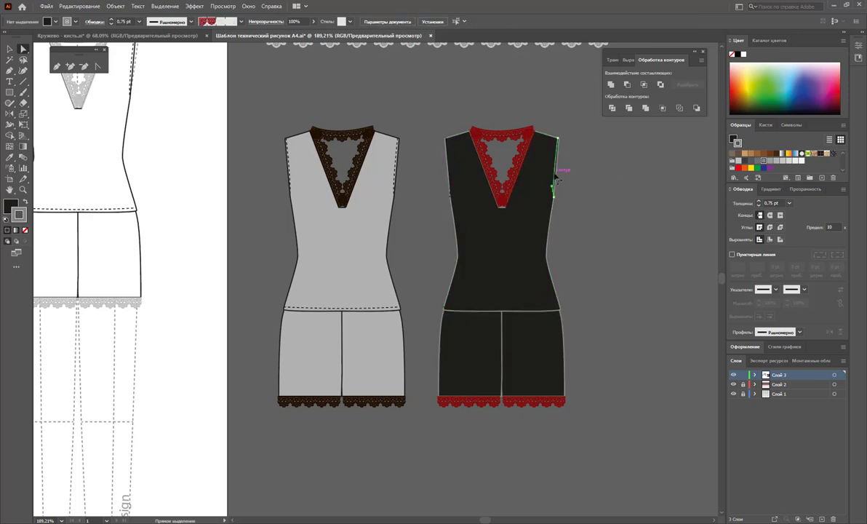
{"action": "left_click", "coordinate": [451, 164]}
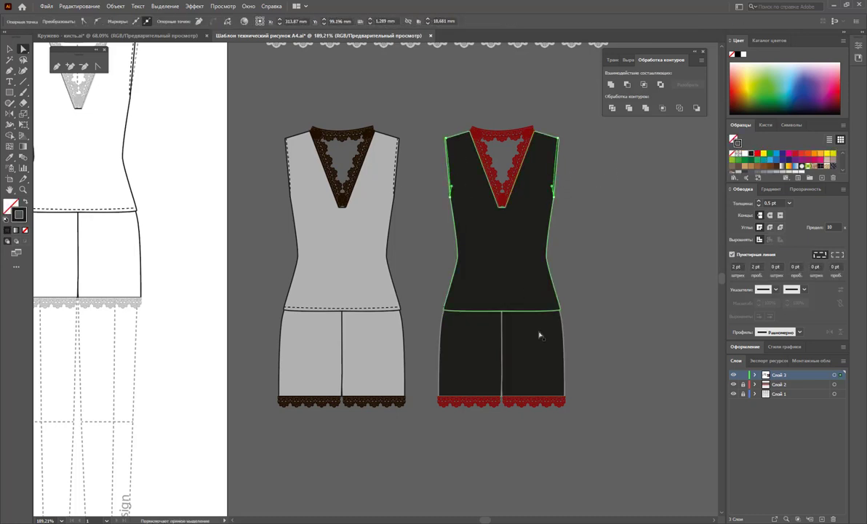
{"action": "left_click", "coordinate": [539, 309], "text": "shift"}
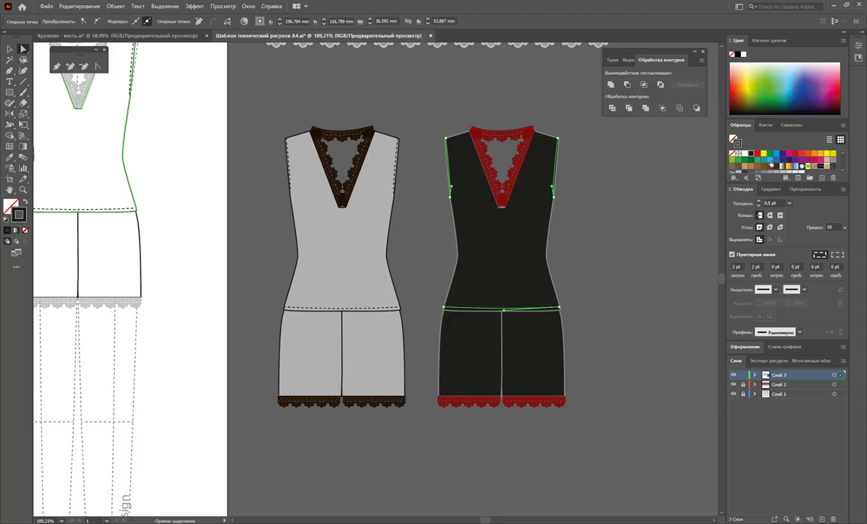
{"action": "scroll", "coordinate": [770, 164], "scroll_direction": "down", "scroll_amount": 2}
{"action": "left_click", "coordinate": [576, 252]}
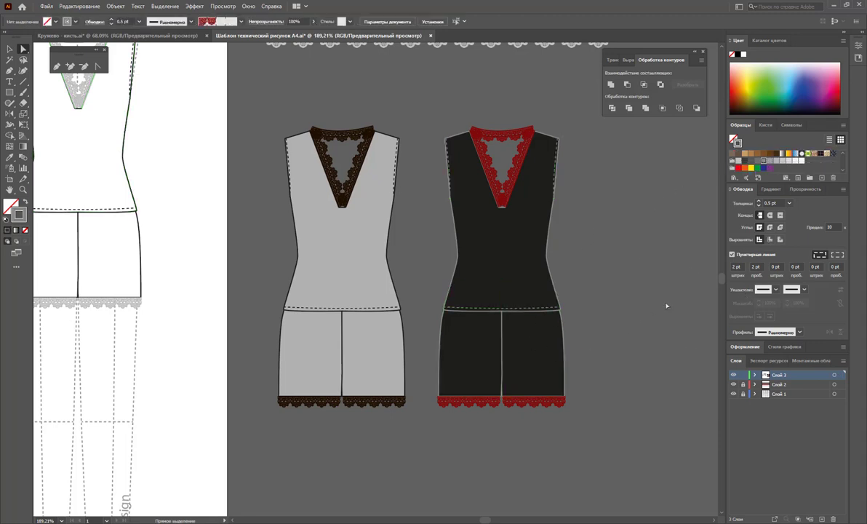
Step: Swap the black outfit's red neckline and hem lace for the light grey lace brush
{"action": "left_click", "coordinate": [464, 402]}
{"action": "left_click", "coordinate": [513, 145], "text": "shift"}
{"action": "left_click", "coordinate": [490, 164], "text": "shift"}
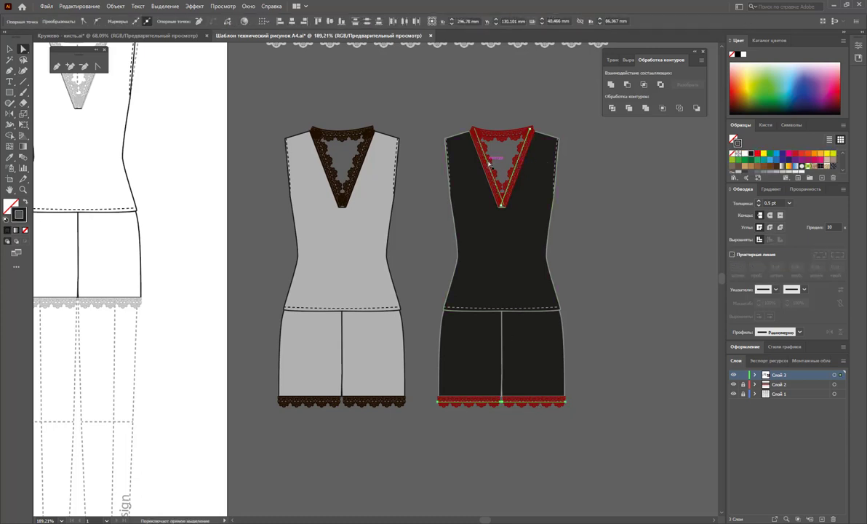
{"action": "scroll", "coordinate": [775, 162], "scroll_direction": "down", "scroll_amount": 2}
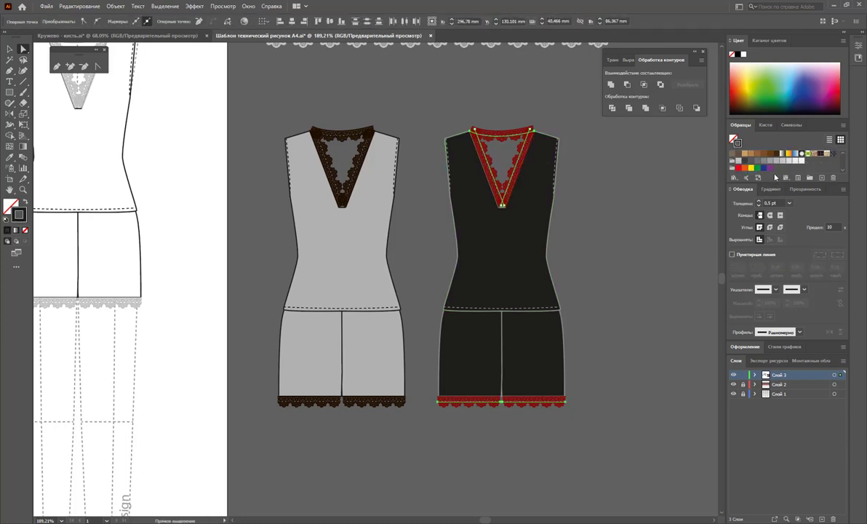
{"action": "left_click", "coordinate": [764, 125]}
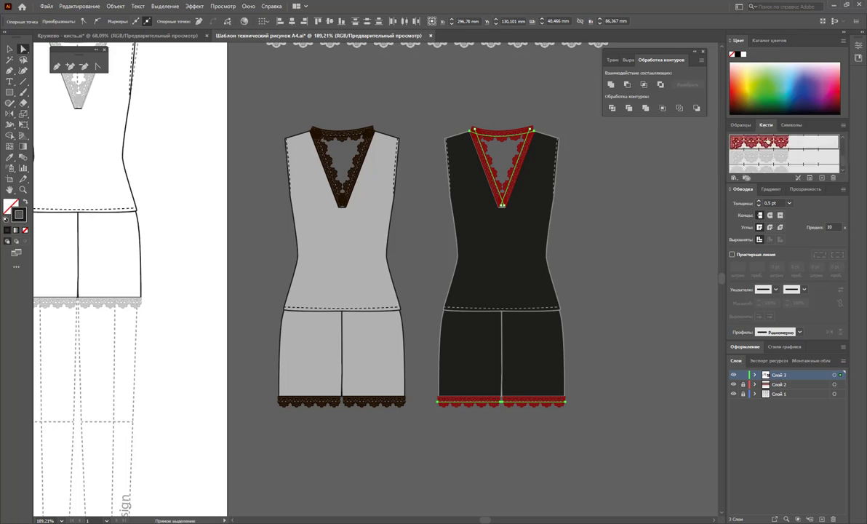
{"action": "left_click", "coordinate": [764, 158]}
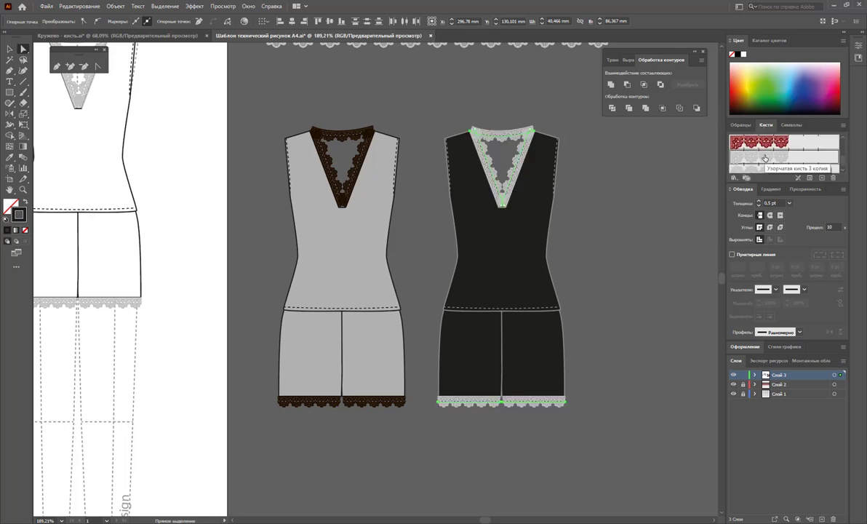
{"action": "left_click", "coordinate": [603, 207]}
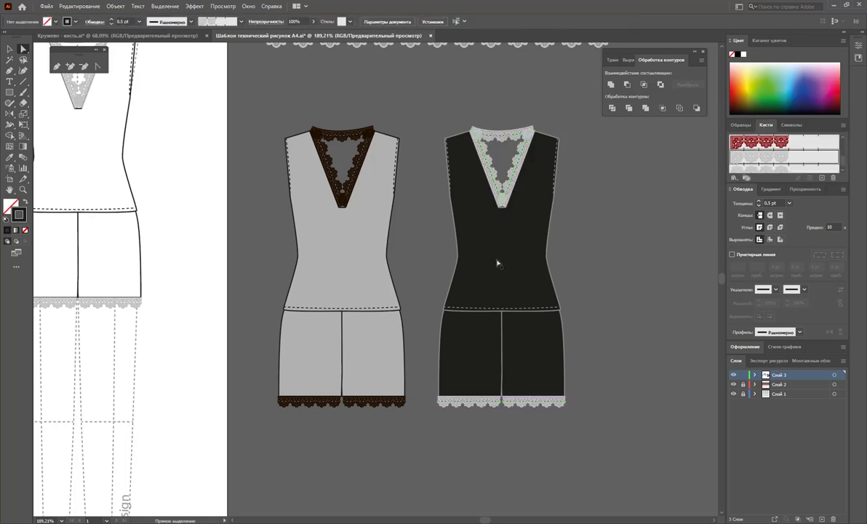
{"action": "left_click", "coordinate": [396, 283], "text": "alt"}
{"action": "left_click", "coordinate": [300, 257], "text": "alt"}
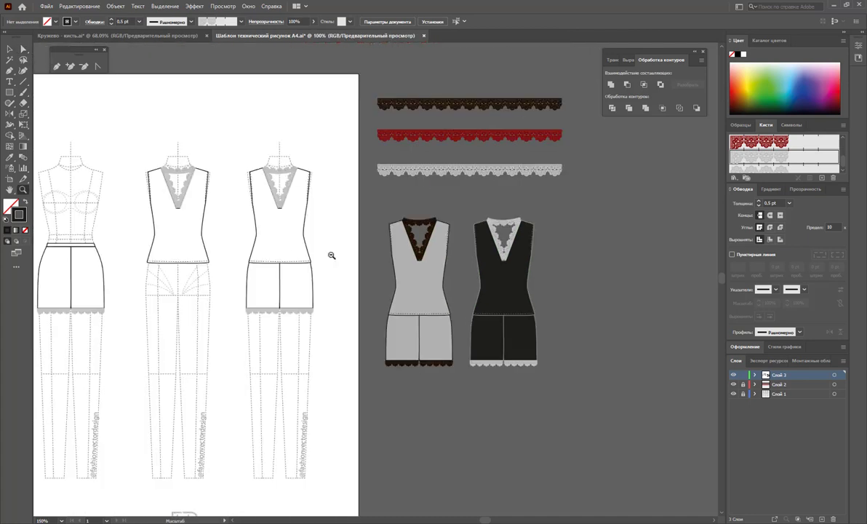
Step: Draw a new artboard around both the gray and black outfit variants
{"action": "left_click", "coordinate": [9, 175]}
{"action": "left_click_drag", "start_coordinate": [401, 239], "coordinate": [555, 381]}
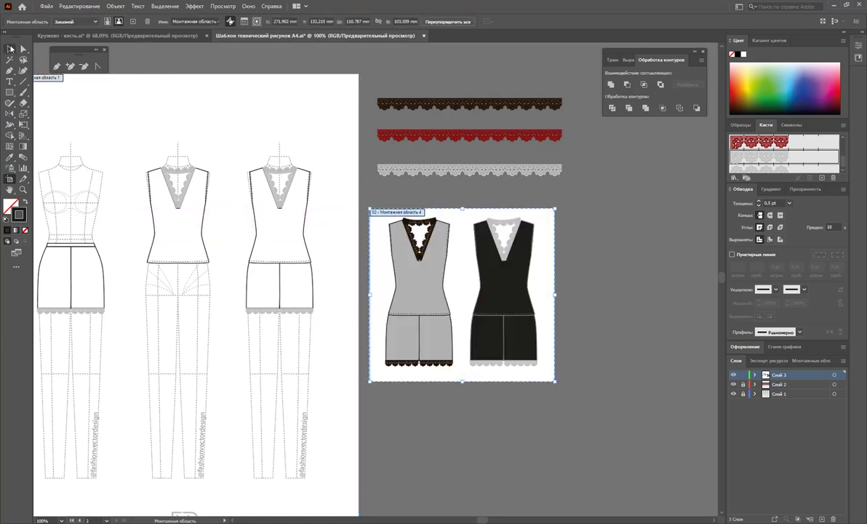
{"action": "left_click", "coordinate": [10, 48]}
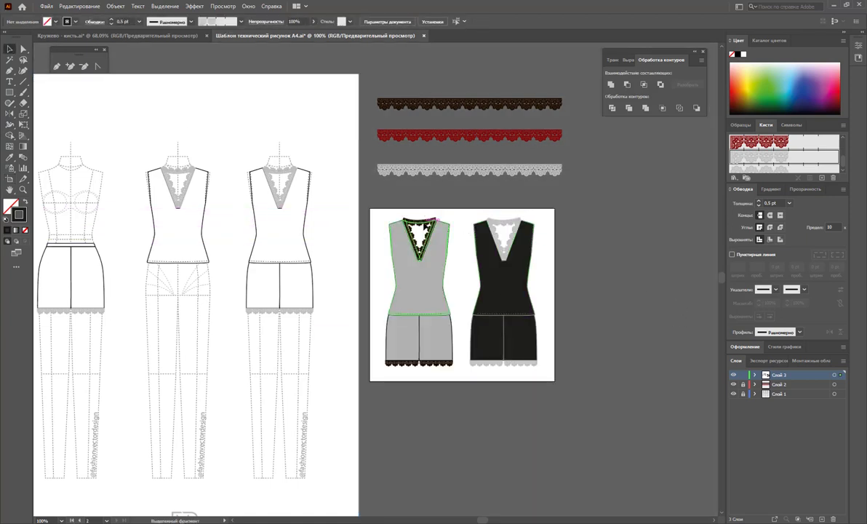
{"action": "left_click", "coordinate": [407, 269]}
{"action": "left_click", "coordinate": [609, 272]}
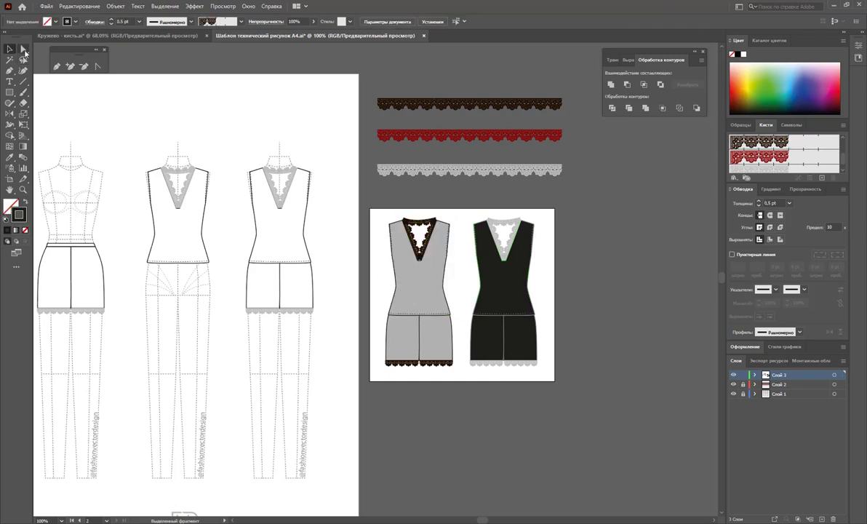
Step: Apply the third lace brush to the black outfit's neckline, then select the gray neckline
{"action": "key", "text": "a"}
{"action": "left_click", "coordinate": [508, 226]}
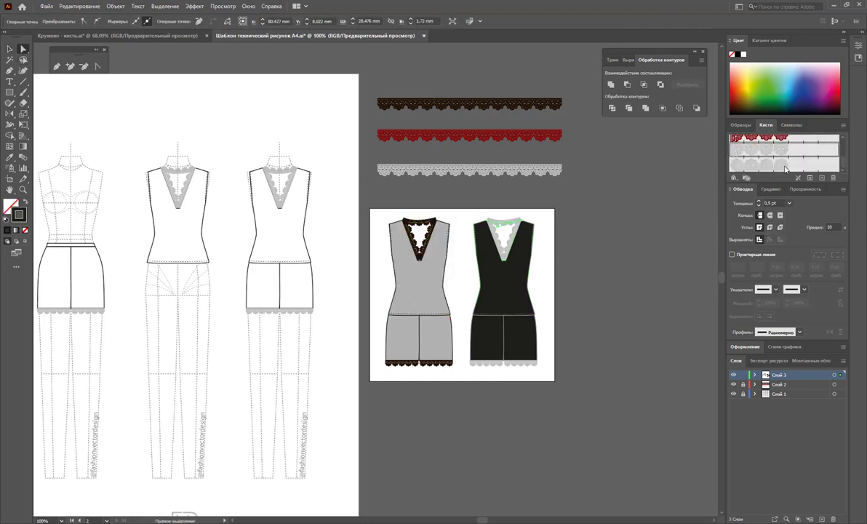
{"action": "left_click", "coordinate": [756, 165]}
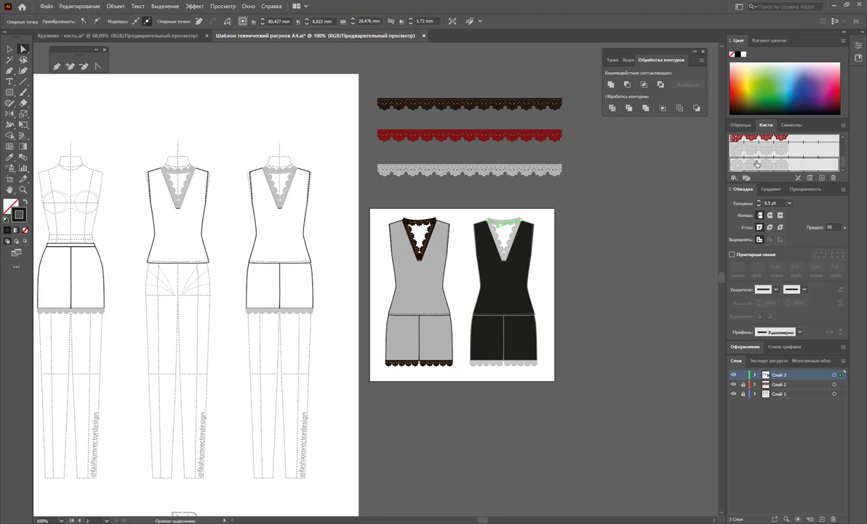
{"action": "left_click", "coordinate": [418, 227]}
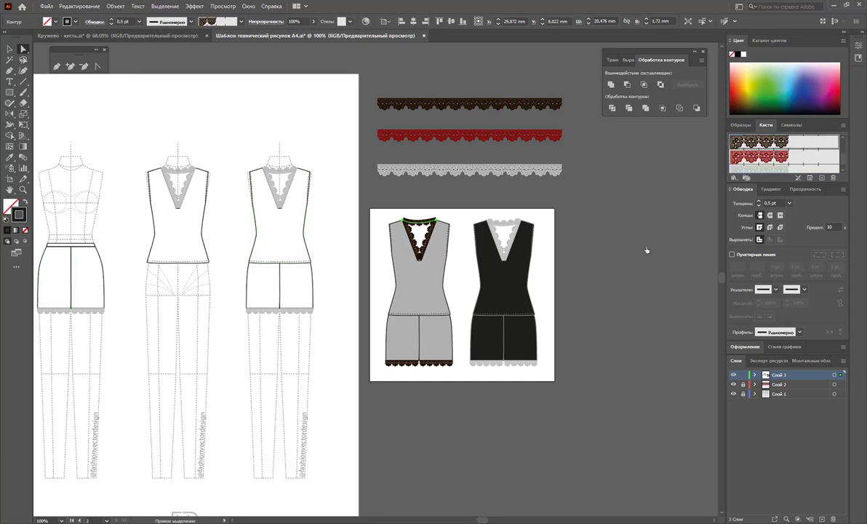
Step: Place the lace brush's tiles beside the artboard and ungroup them
{"action": "left_click_drag", "start_coordinate": [646, 250], "coordinate": [646, 251]}
{"action": "left_click", "coordinate": [9, 49]}
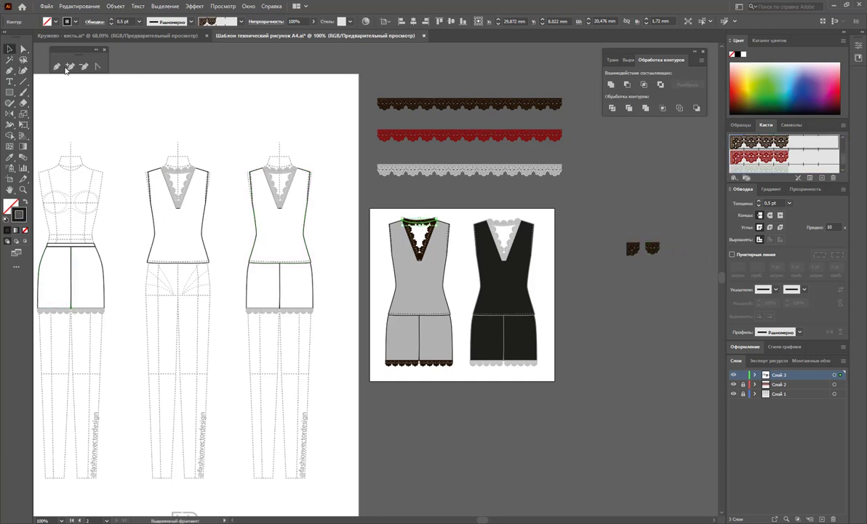
{"action": "left_click", "coordinate": [644, 249]}
{"action": "right_click", "coordinate": [654, 248]}
{"action": "left_click", "coordinate": [675, 320]}
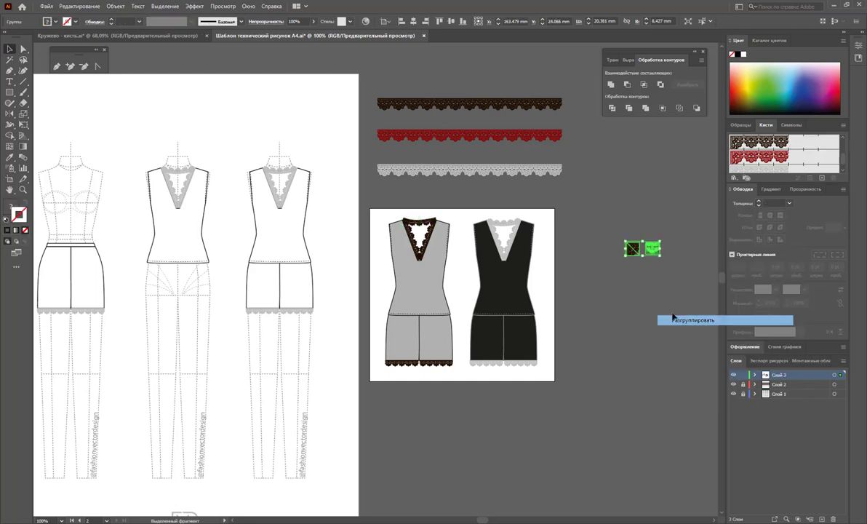
Step: Save the brown lace tile as a new Pattern Brush
{"action": "left_click", "coordinate": [653, 248]}
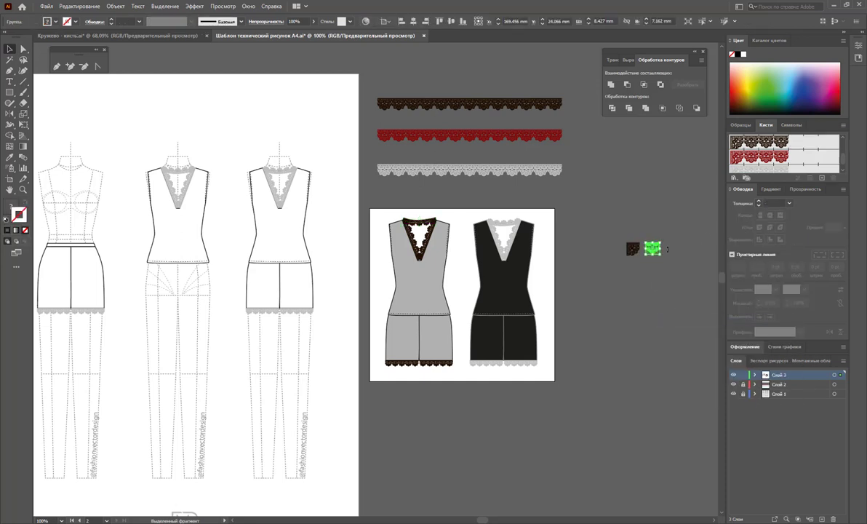
{"action": "left_click", "coordinate": [657, 296]}
{"action": "mouse_move", "coordinate": [652, 248]}
{"action": "left_mouse_down"}
{"action": "mouse_move", "coordinate": [749, 194]}
{"action": "mouse_move", "coordinate": [771, 152]}
{"action": "left_mouse_up"}
{"action": "left_click", "coordinate": [399, 311]}
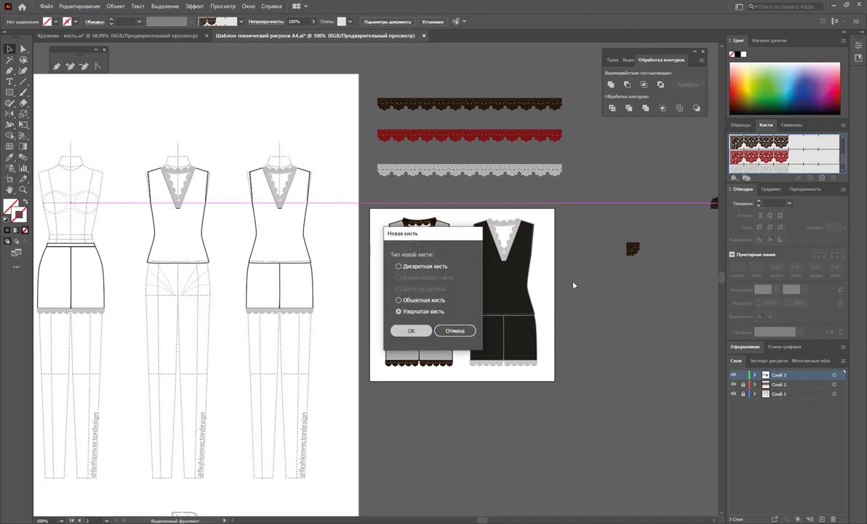
{"action": "left_click", "coordinate": [410, 331]}
{"action": "left_click", "coordinate": [513, 387]}
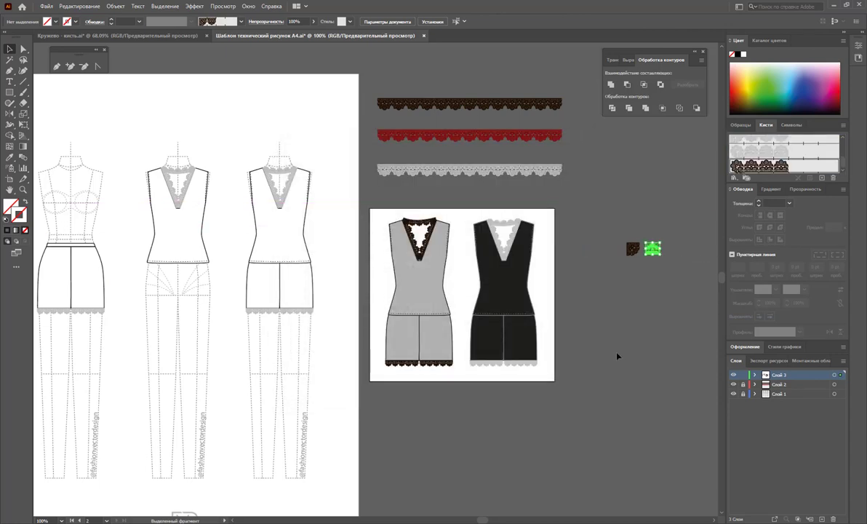
Step: Direct-select the gray outfit's neckline path, then deselect it
{"action": "left_click", "coordinate": [408, 276]}
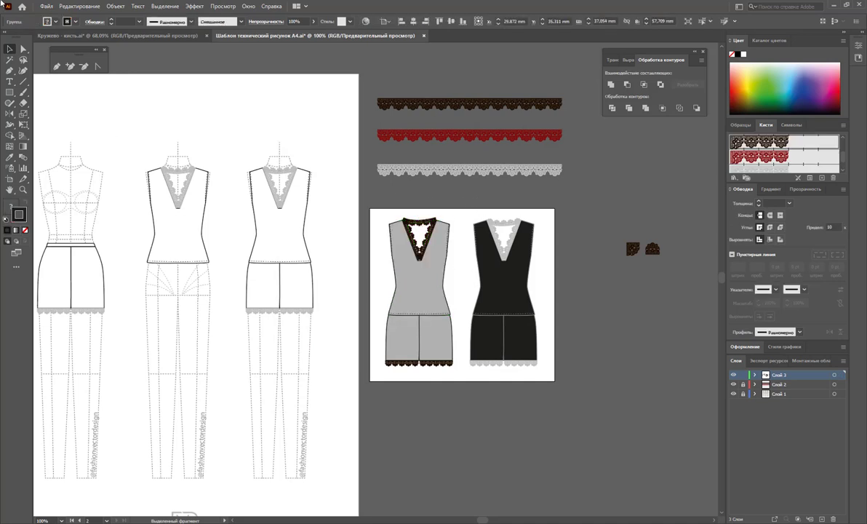
{"action": "left_click", "coordinate": [23, 48]}
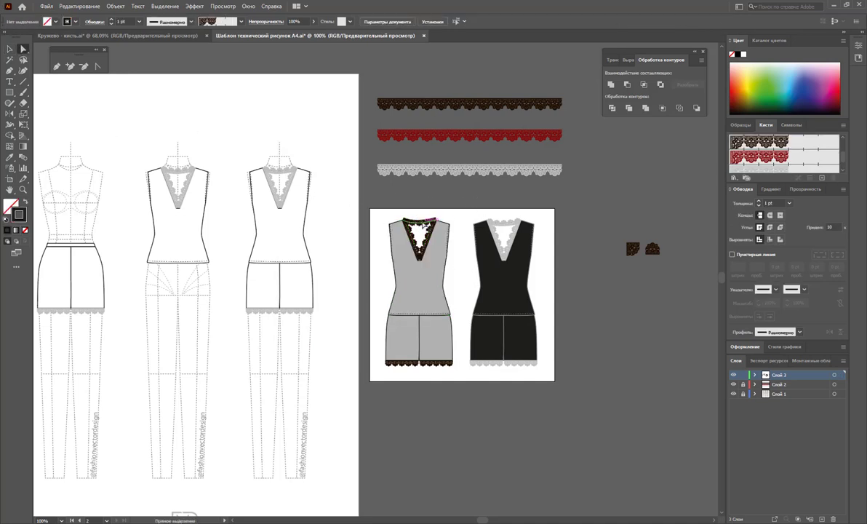
{"action": "left_click", "coordinate": [392, 214]}
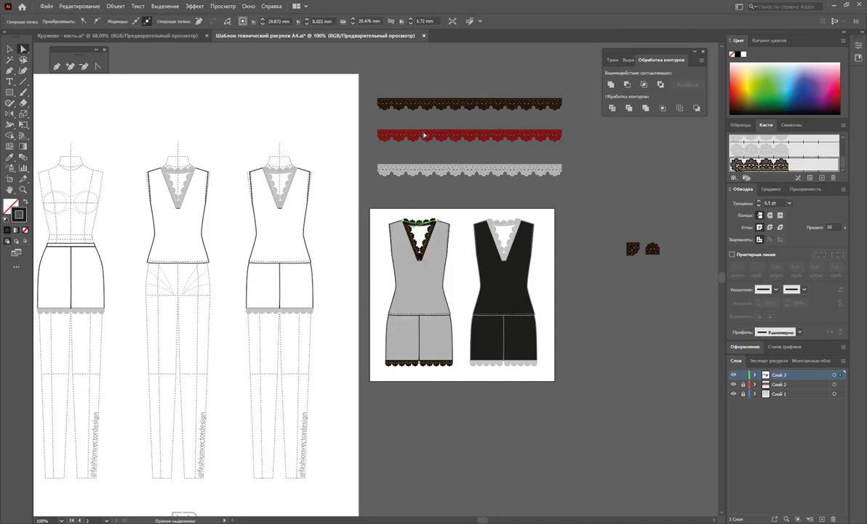
{"action": "key", "text": "v"}
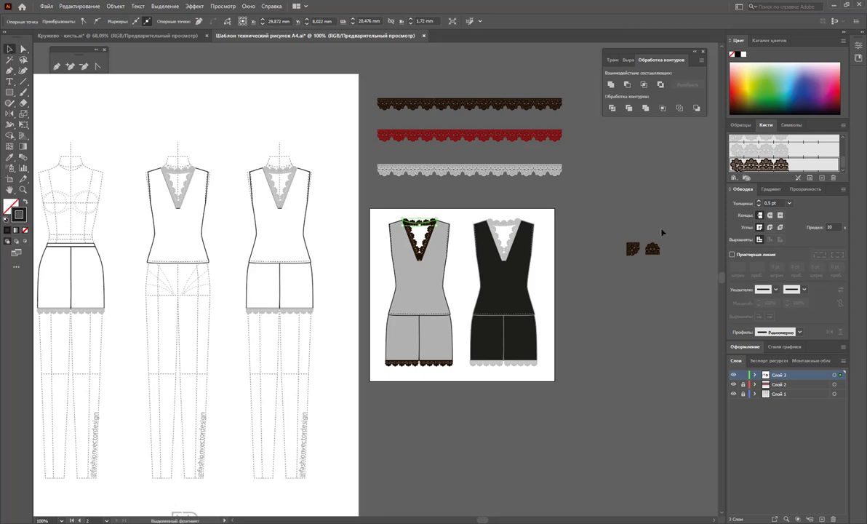
{"action": "left_click", "coordinate": [639, 248]}
{"action": "left_click", "coordinate": [190, 141]}
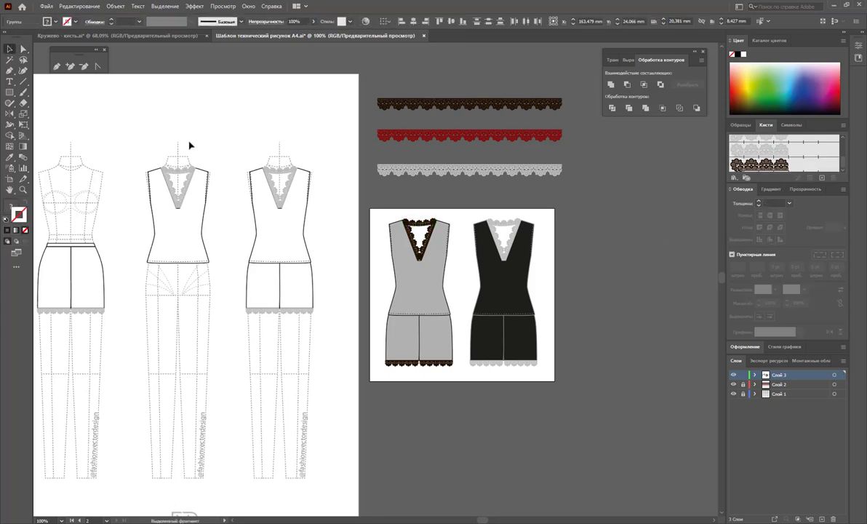
{"action": "left_click", "coordinate": [22, 49]}
Step: Fill the gray outfit's V-neck lace opening with gray
{"action": "left_click", "coordinate": [420, 262]}
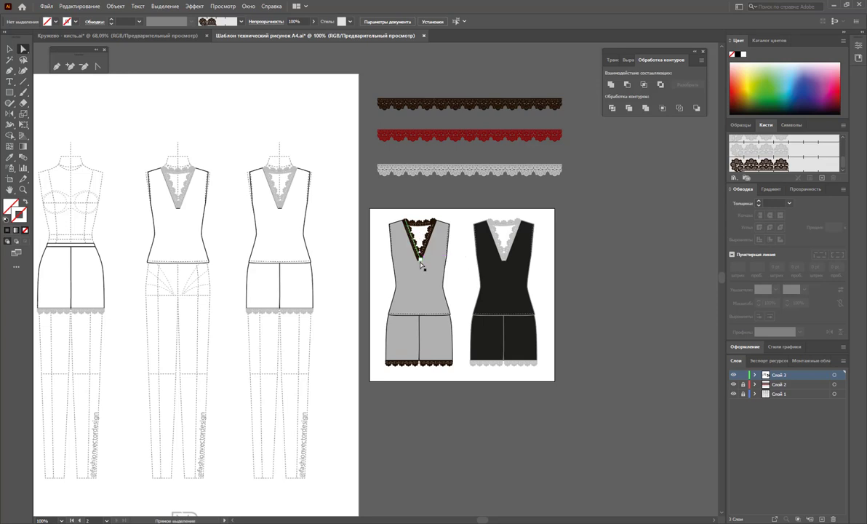
{"action": "left_click", "coordinate": [423, 231]}
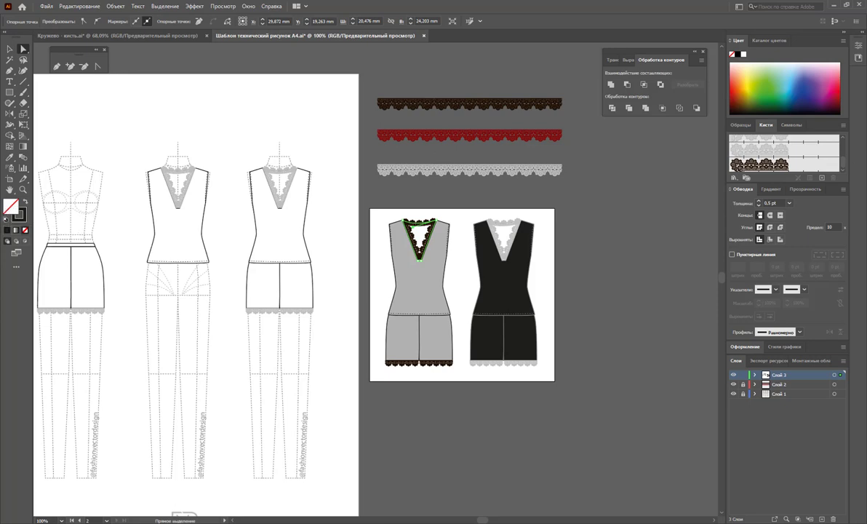
{"action": "left_click", "coordinate": [740, 124]}
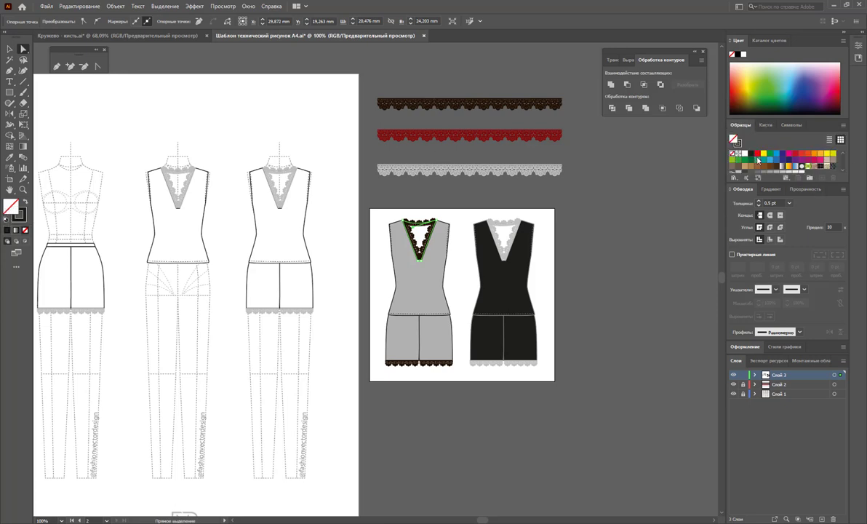
{"action": "scroll", "coordinate": [755, 157], "scroll_direction": "down", "scroll_amount": 2}
{"action": "left_click", "coordinate": [757, 160]}
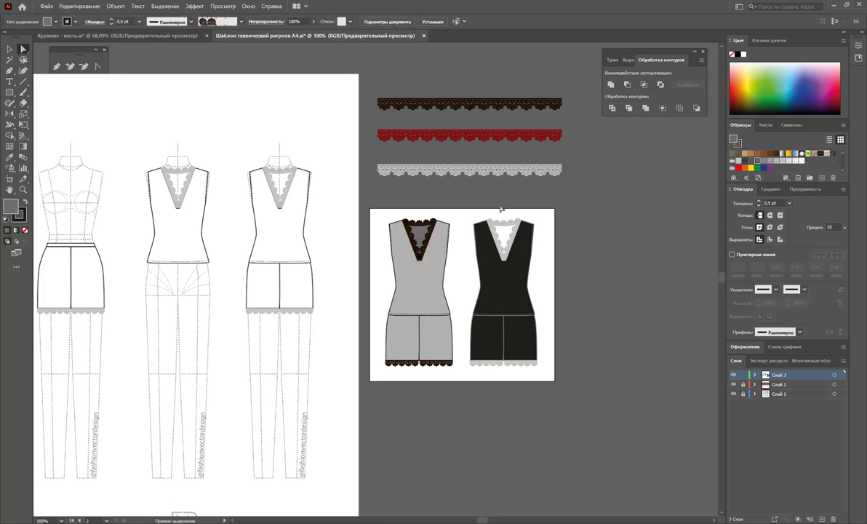
Step: Fill the black outfit's V-neck lace opening with black, then deselect
{"action": "left_click", "coordinate": [502, 231]}
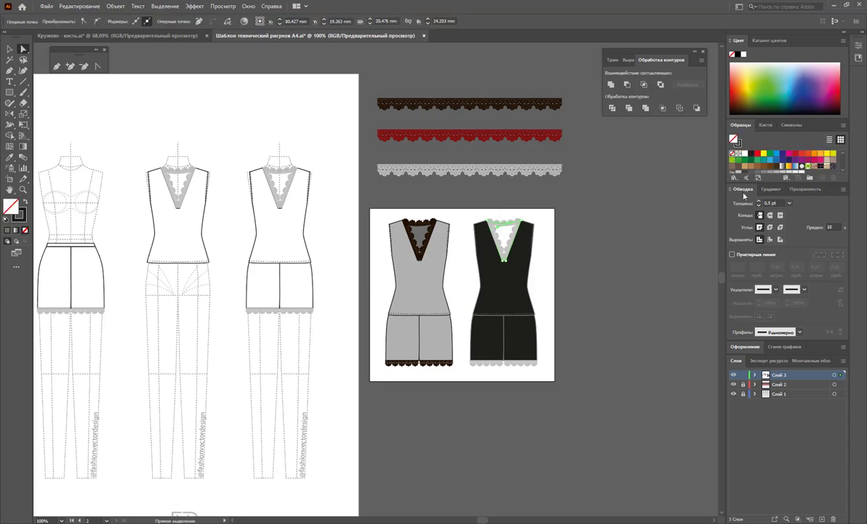
{"action": "left_click", "coordinate": [743, 166]}
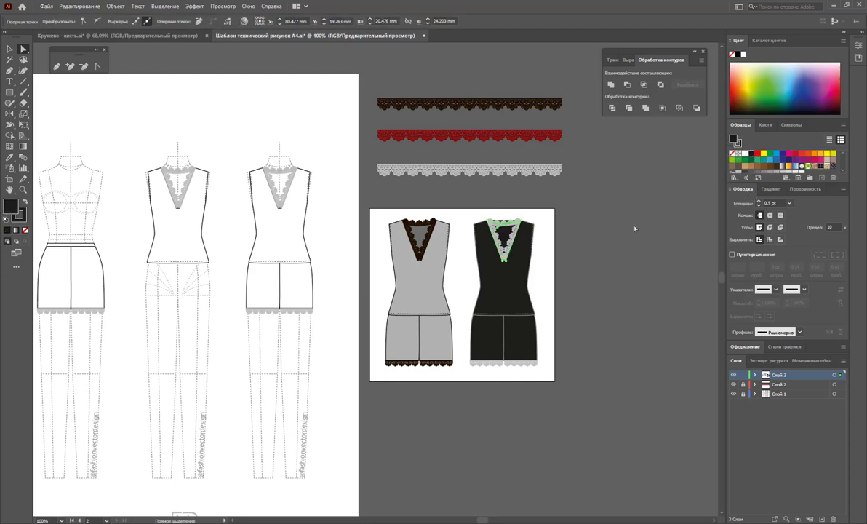
{"action": "left_click", "coordinate": [503, 220]}
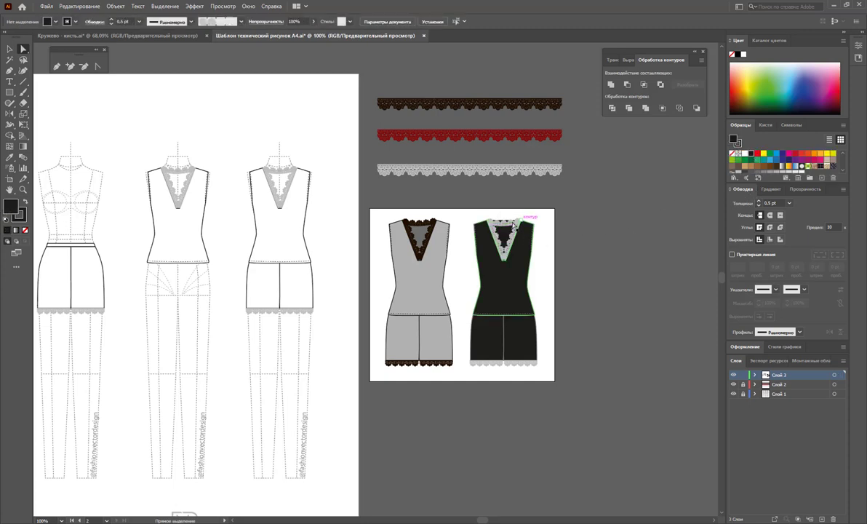
{"action": "left_click", "coordinate": [25, 230]}
{"action": "left_click", "coordinate": [604, 273]}
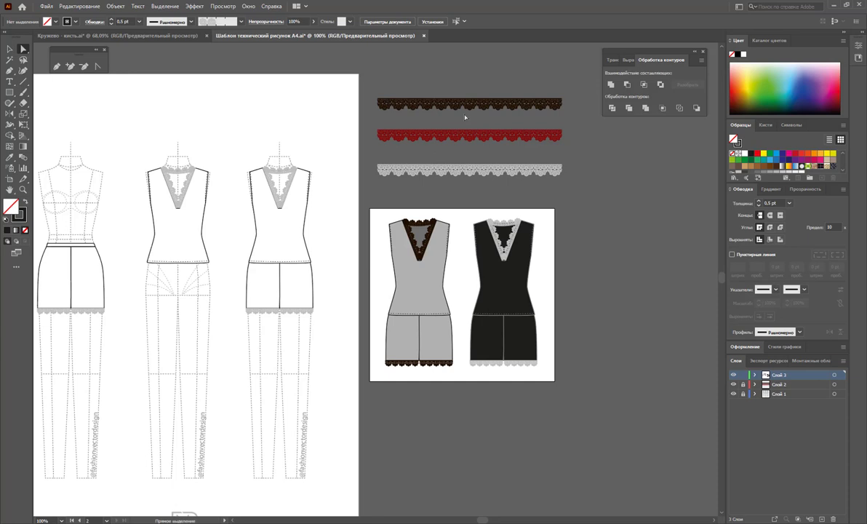
{"action": "scroll", "coordinate": [474, 519], "scroll_direction": "left", "scroll_amount": 5}
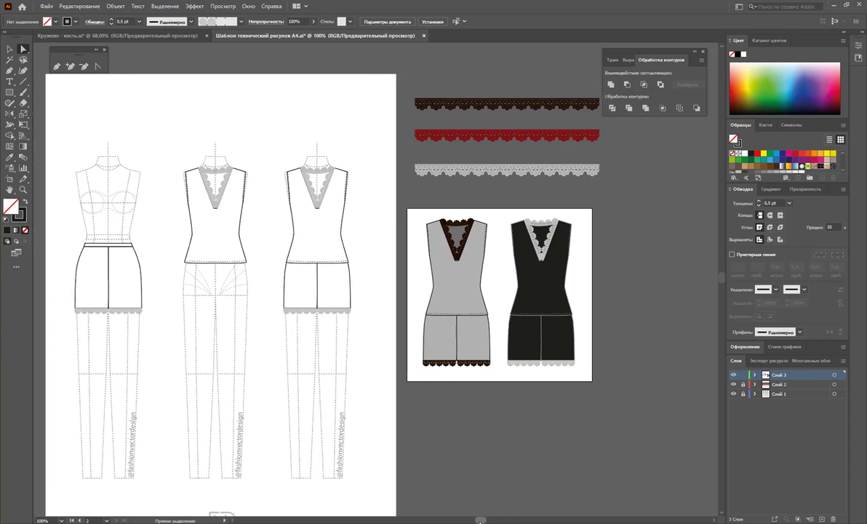
{"action": "scroll", "coordinate": [478, 519], "scroll_direction": "left", "scroll_amount": 1}
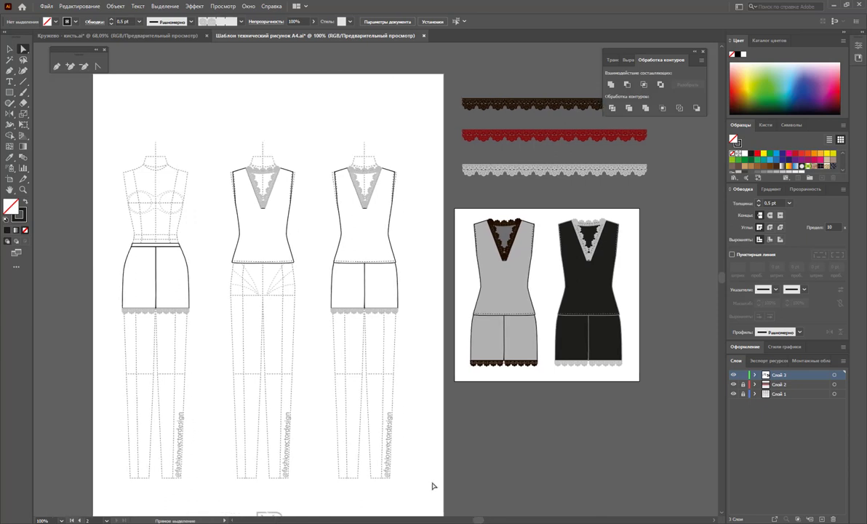
{"action": "left_click", "coordinate": [232, 231]}
{"action": "scroll", "coordinate": [507, 461], "scroll_direction": "down", "scroll_amount": 1}
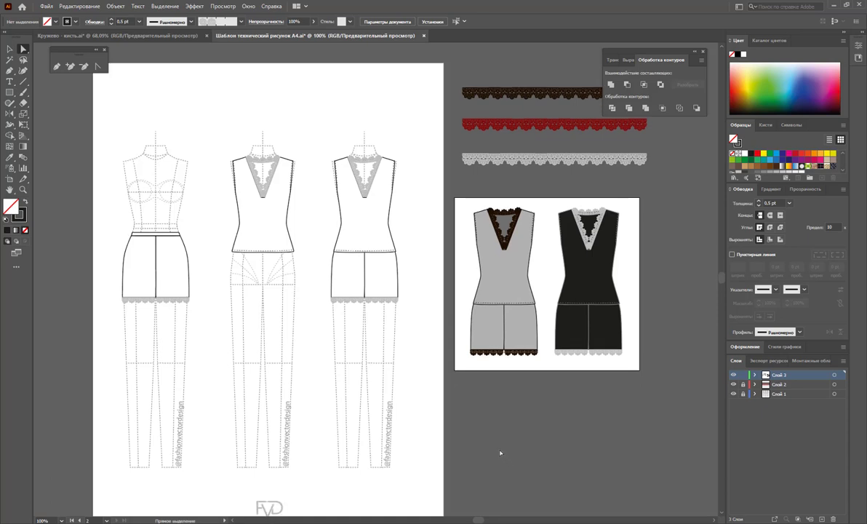